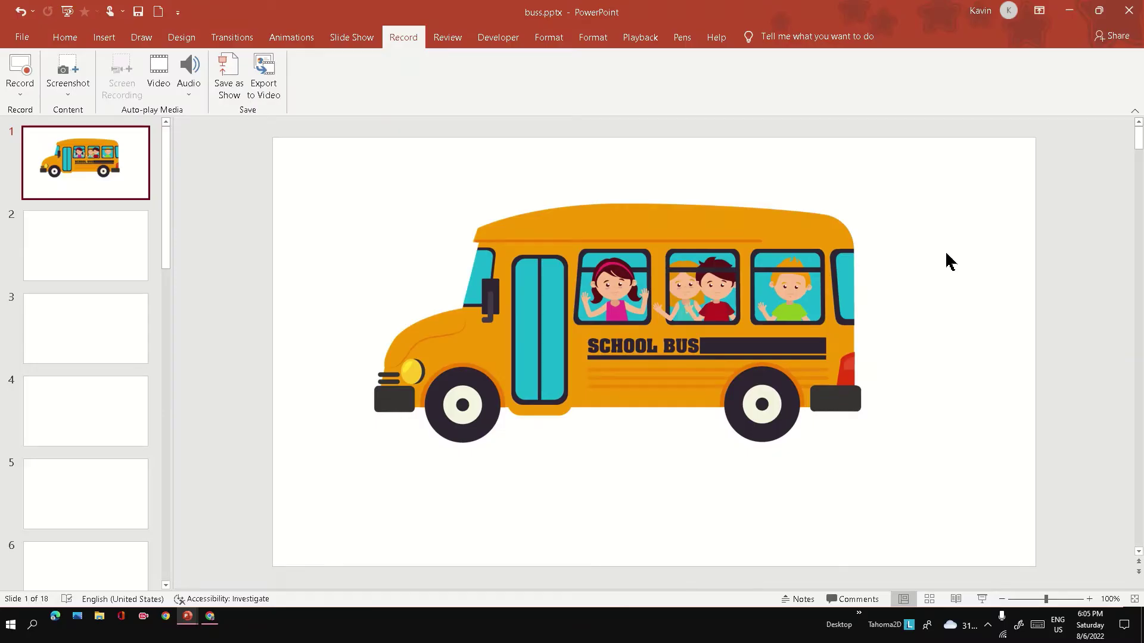
# - On the second slide, draw a donut shape and drag it larger
pyautogui.click(635, 322)
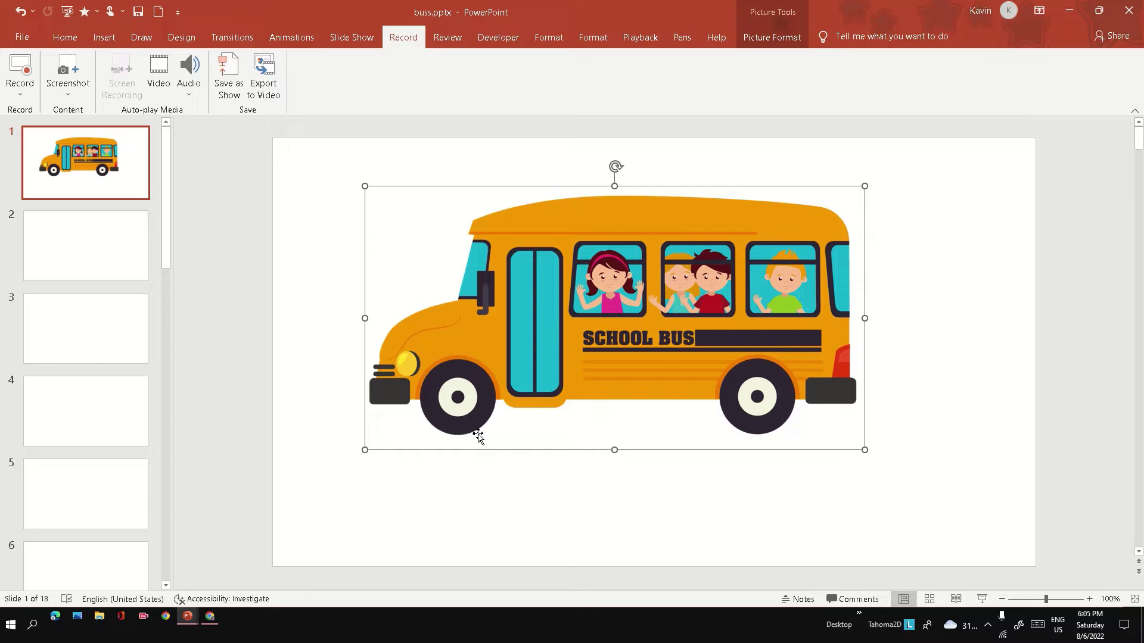
pyautogui.click(310, 384)
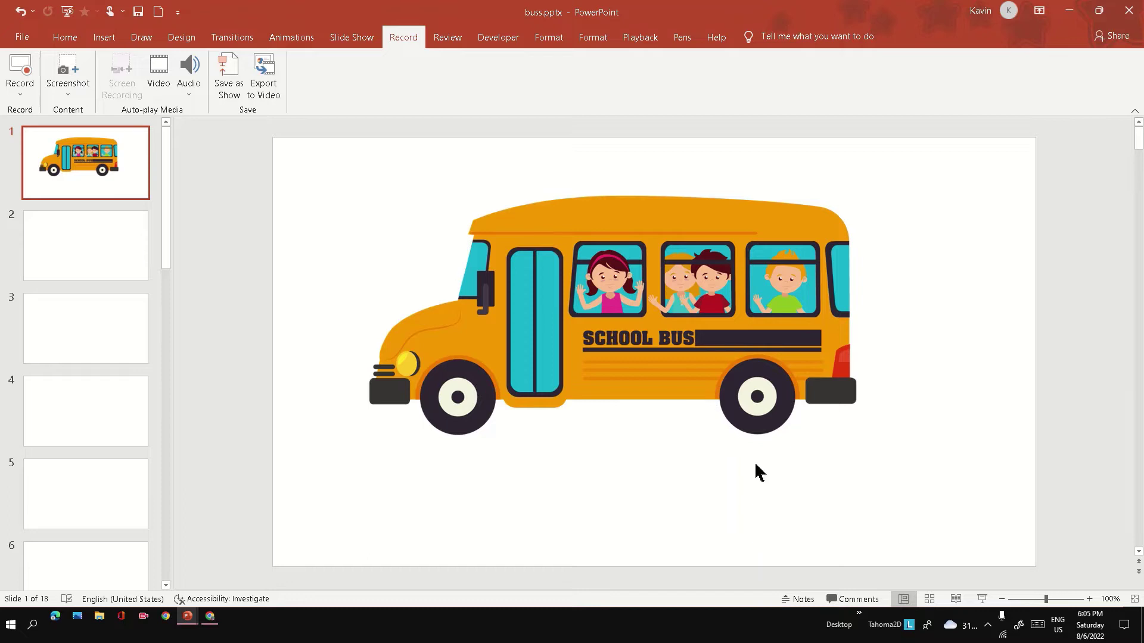
pyautogui.click(109, 238)
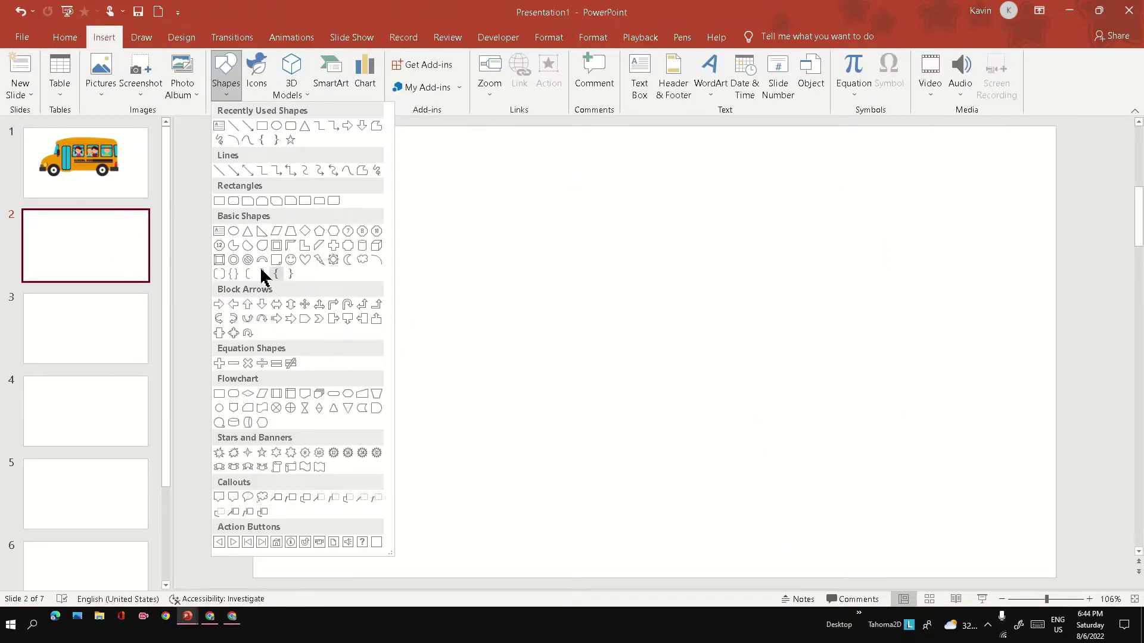
pyautogui.click(234, 261)
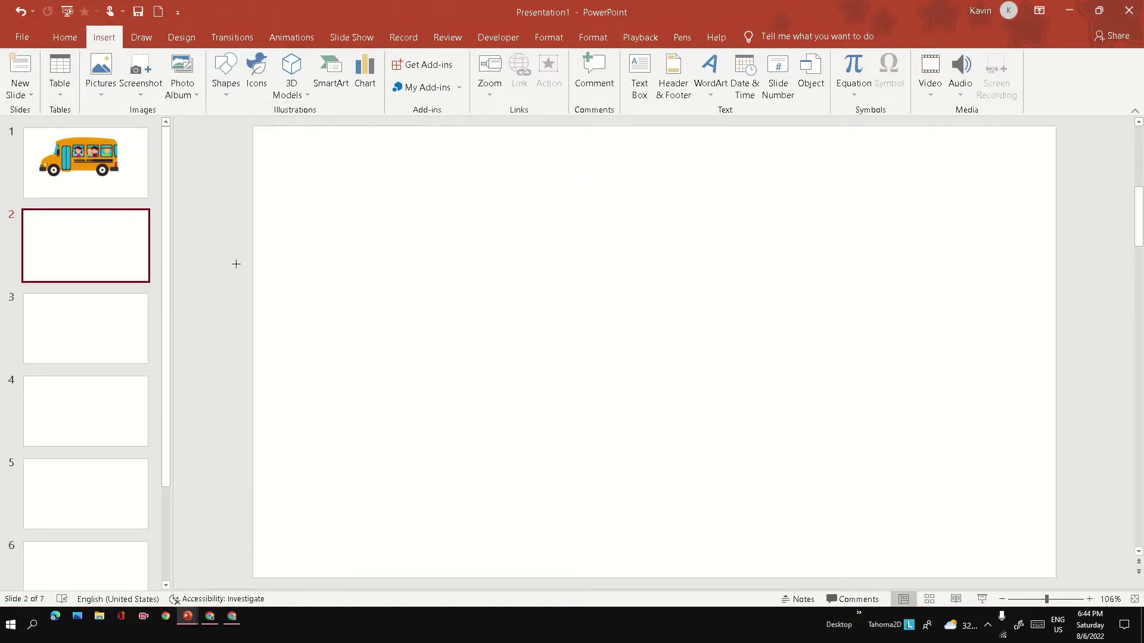
pyautogui.moveTo(398, 272)
pyautogui.mouseDown()
pyautogui.moveTo(552, 390)
pyautogui.moveTo(520, 345)
pyautogui.mouseUp()
pyautogui.moveTo(449, 329); pyautogui.dragTo(571, 407)
# - Resize the donut to 4 inches high by 4 inches wide
pyautogui.click(1097, 65)
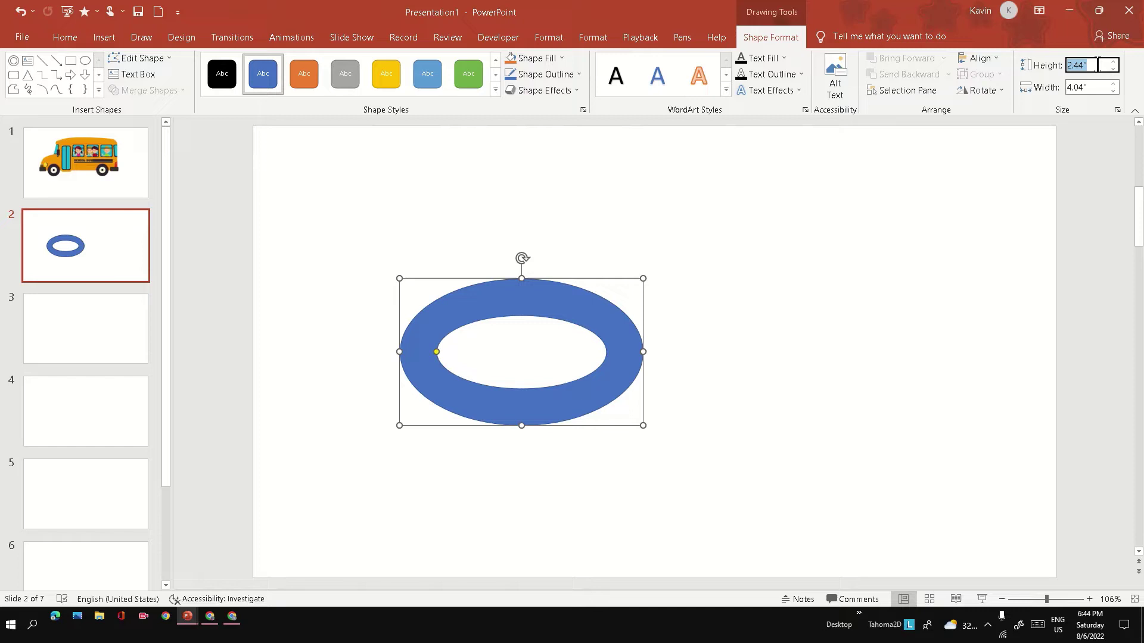
pyautogui.write('4')
pyautogui.press('Tab')
pyautogui.write('4')
pyautogui.press('Return')
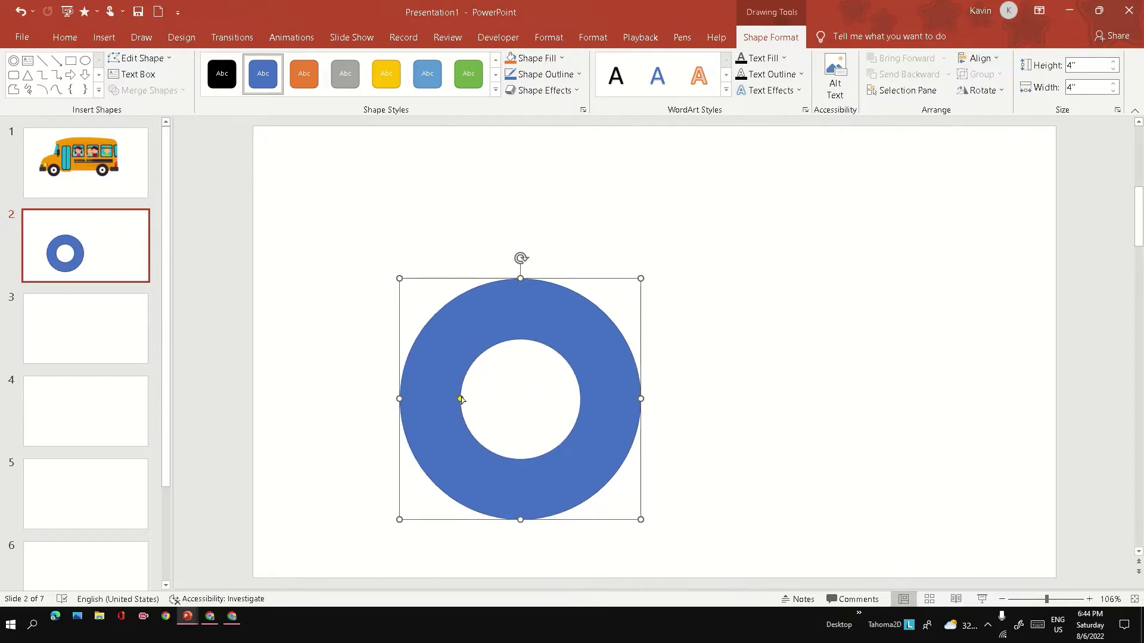
# - Thin the ring's band to widen its hole, move it up-left, and fill it dark grey
pyautogui.moveTo(461, 399); pyautogui.dragTo(439, 398)
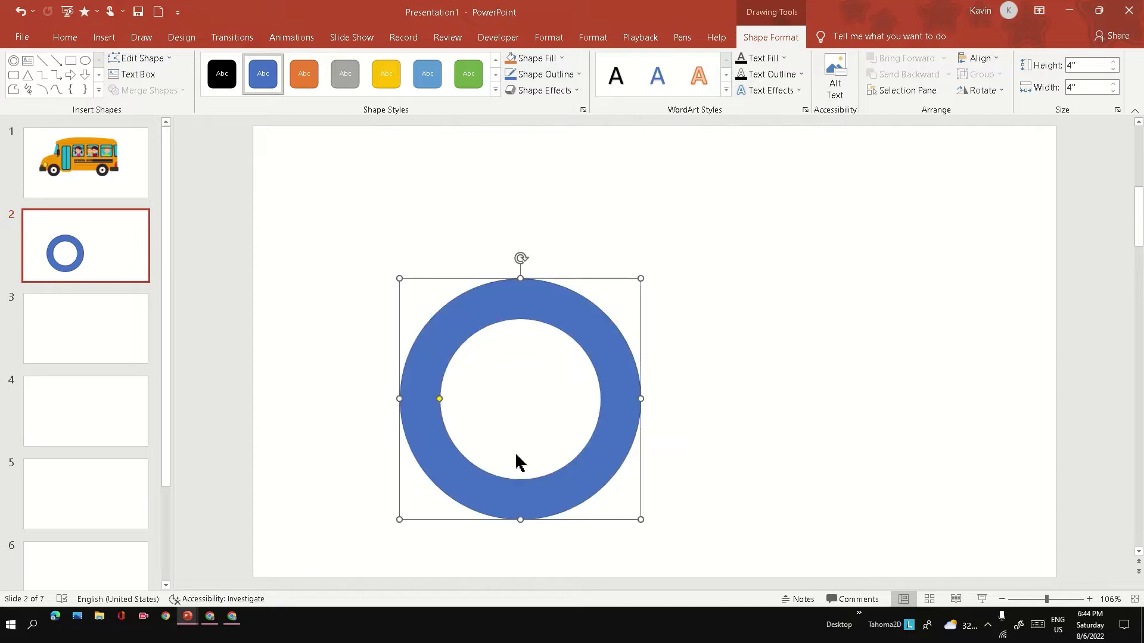
pyautogui.moveTo(526, 477); pyautogui.dragTo(511, 421)
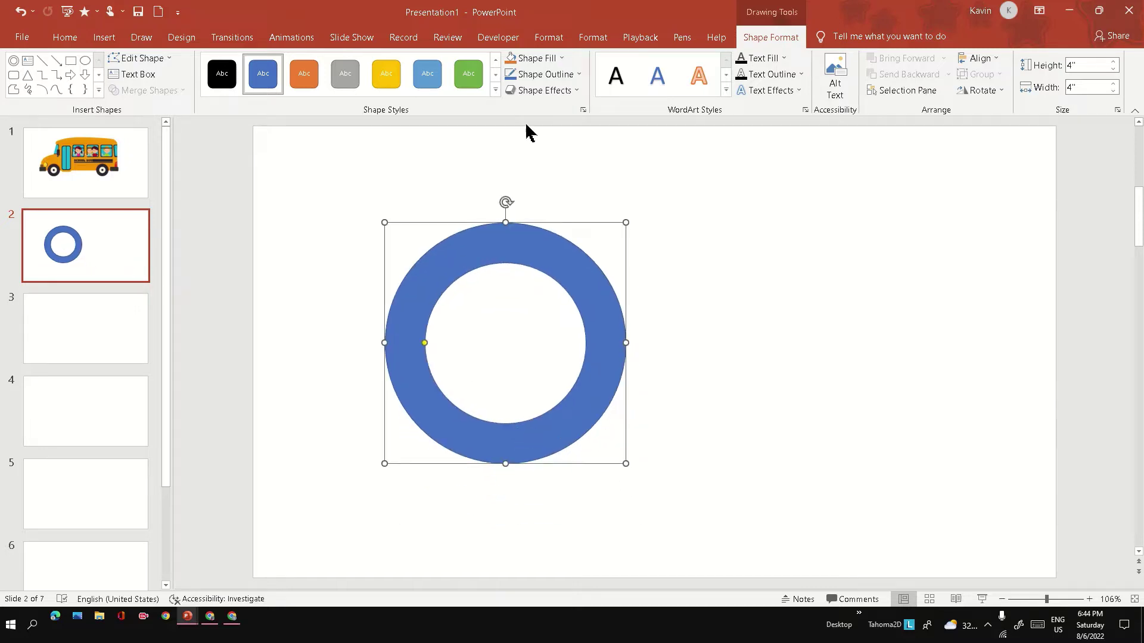
pyautogui.click(560, 58)
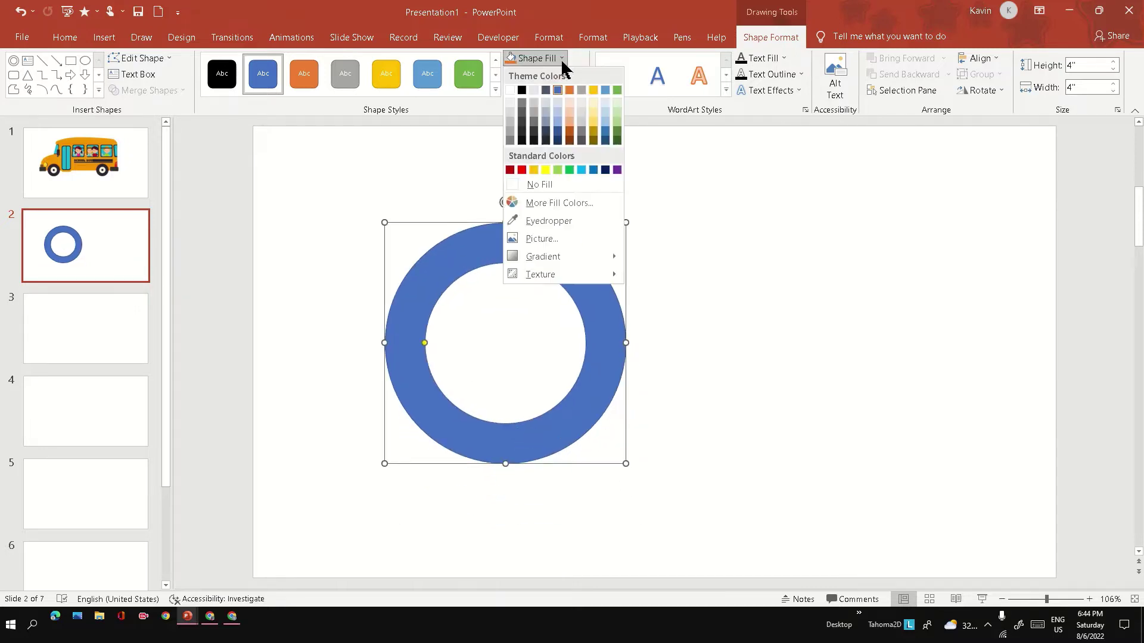
pyautogui.click(521, 126)
pyautogui.click(682, 262)
pyautogui.click(600, 351)
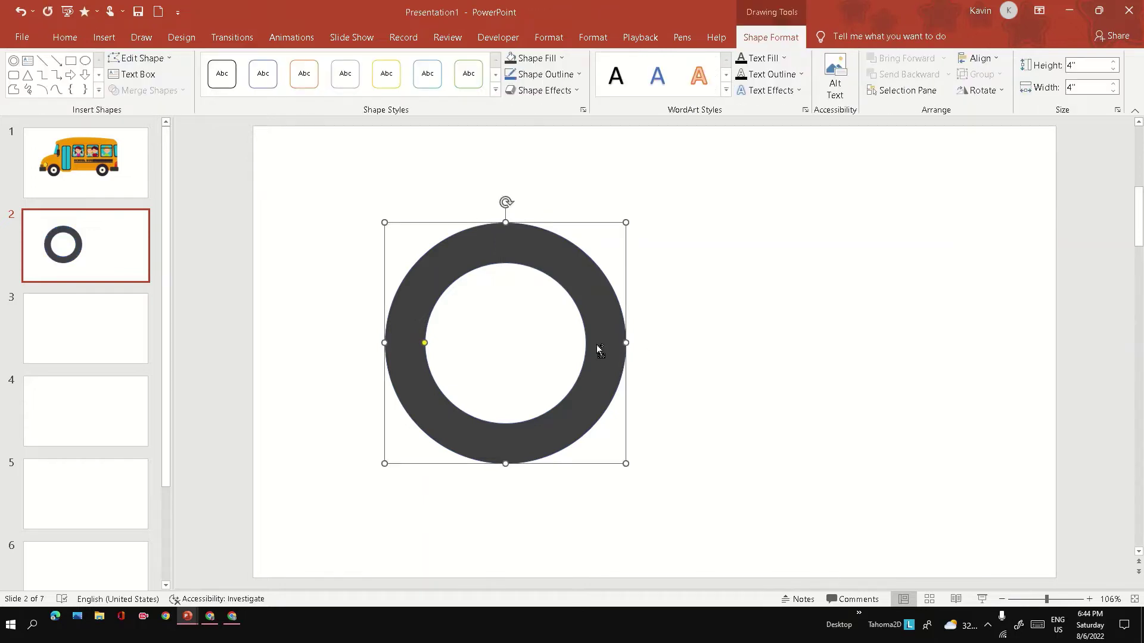
# - Copy the ring to the right and make the copy a 4.5 by 4.5 inch circle
pyautogui.moveTo(600, 350); pyautogui.dragTo(874, 349)
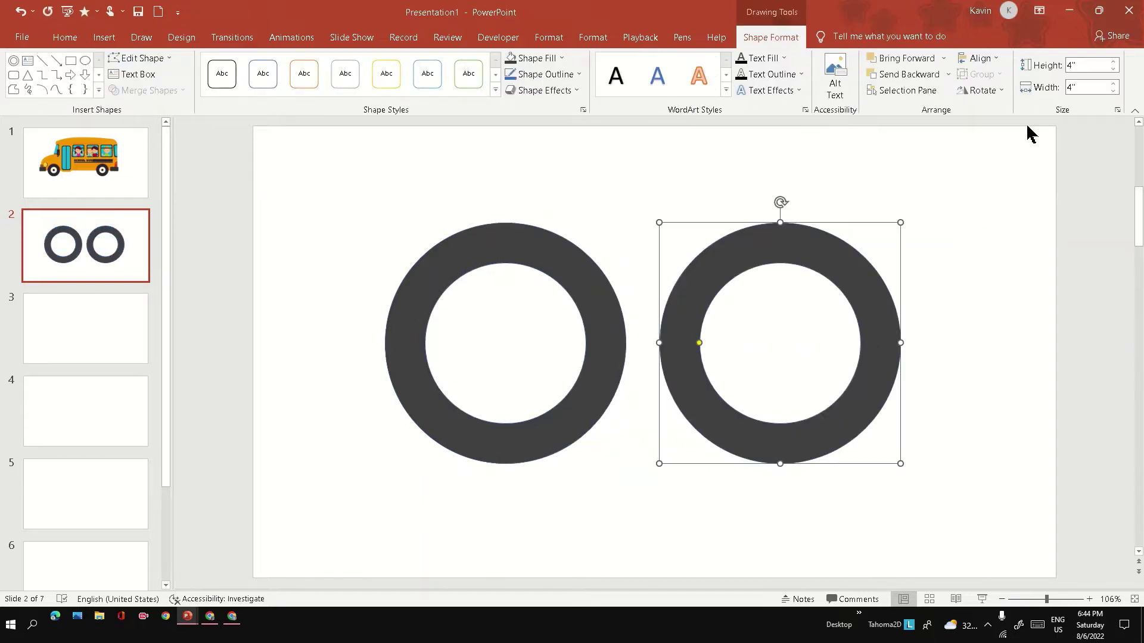
pyautogui.click(1078, 67)
pyautogui.press('Tab')
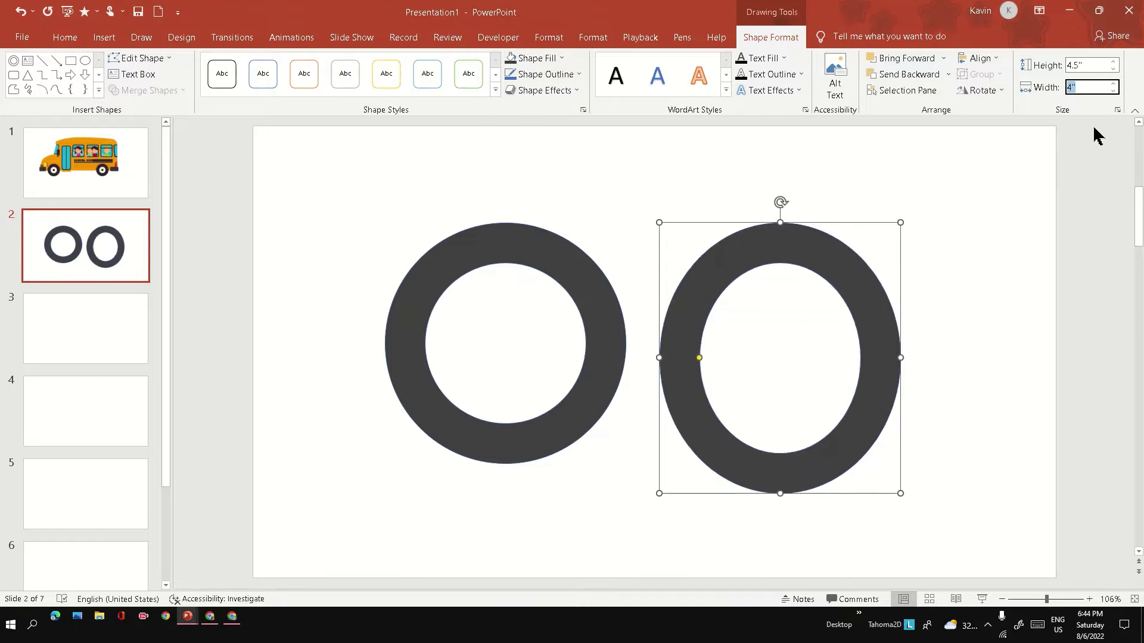
pyautogui.press('Return')
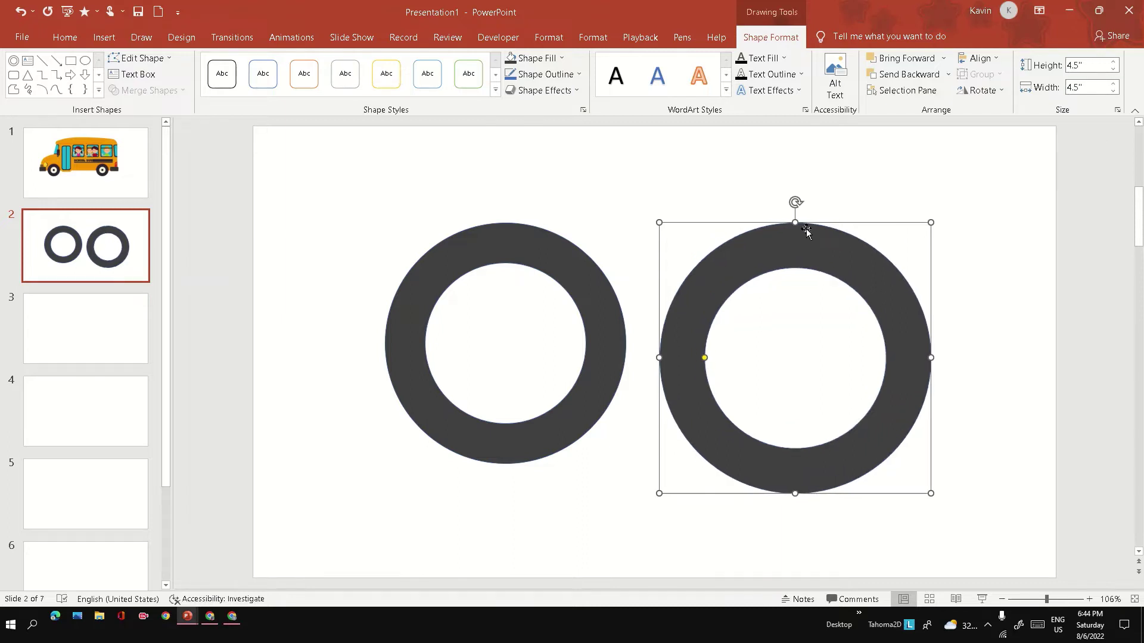
# - Draw a 24-point star centred on the right ring
pyautogui.click(107, 36)
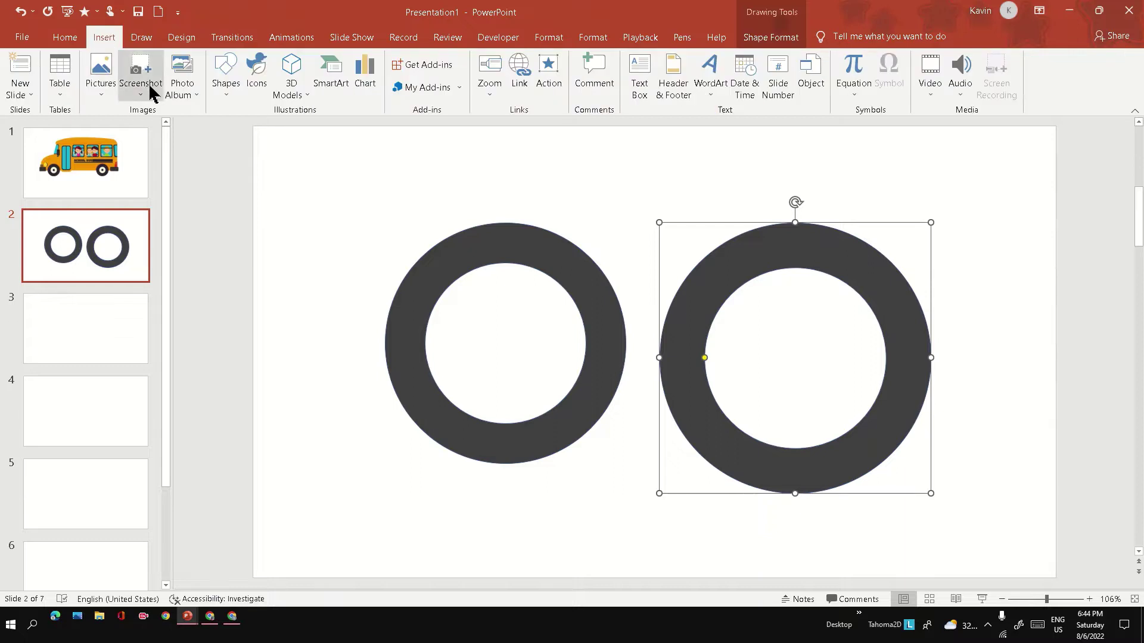
pyautogui.click(222, 94)
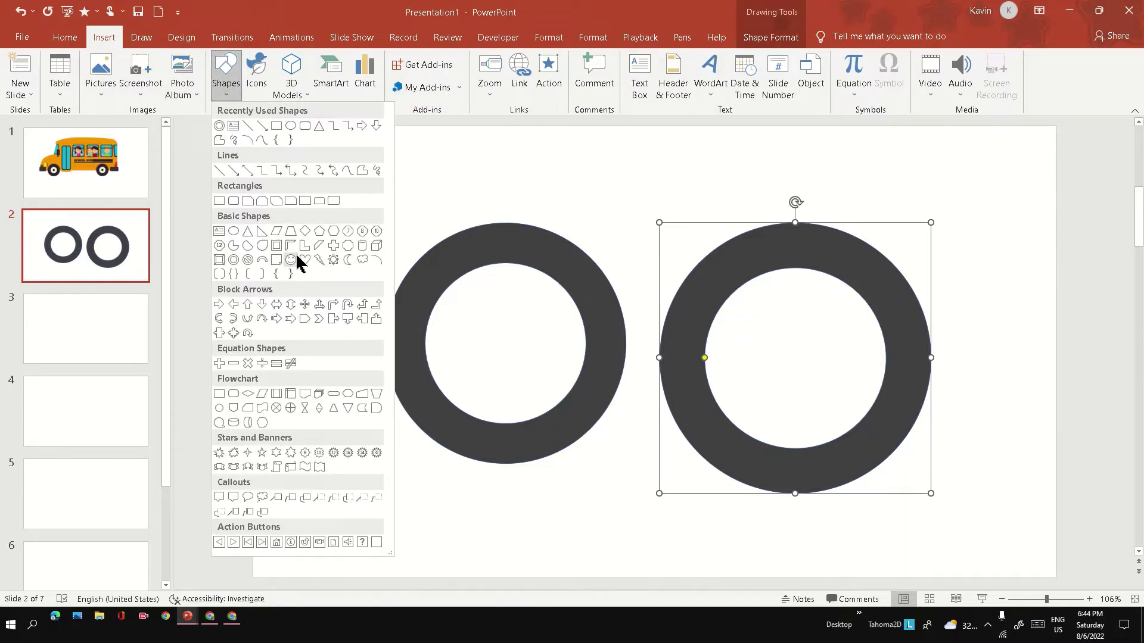
pyautogui.click(348, 453)
pyautogui.moveTo(754, 315)
pyautogui.mouseDown()
pyautogui.moveTo(923, 463)
pyautogui.moveTo(780, 371)
pyautogui.mouseUp()
# - Size the star to 5 by 5 inches and centre it over the right ring
pyautogui.click(1097, 65)
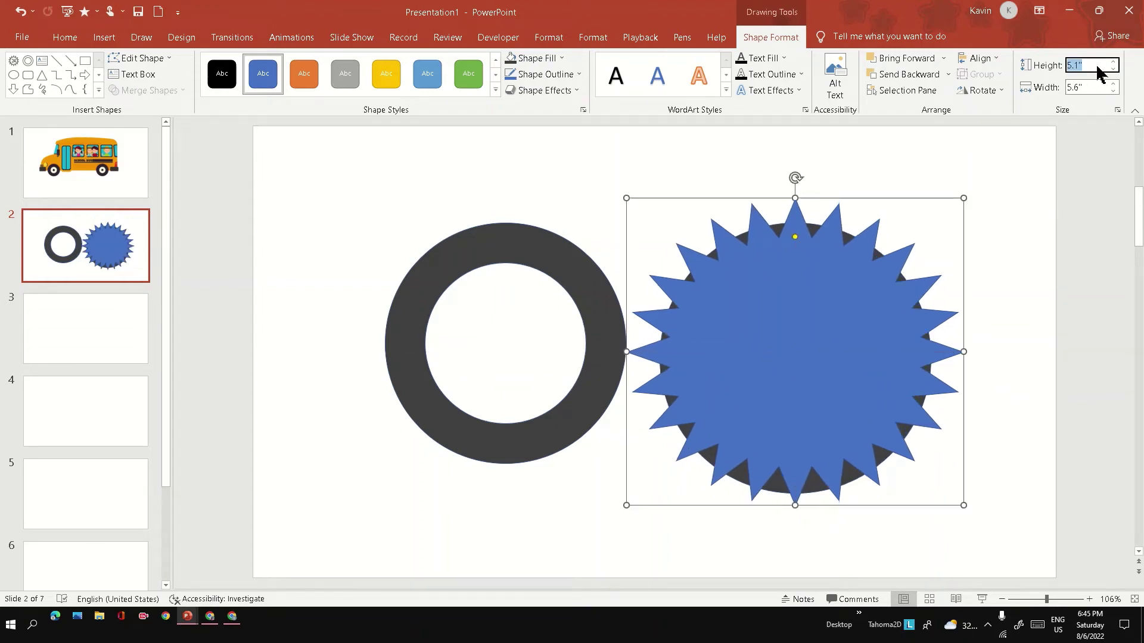
pyautogui.write('5')
pyautogui.press('Tab')
pyautogui.write('5')
pyautogui.press('Return')
pyautogui.moveTo(784, 359); pyautogui.dragTo(791, 375)
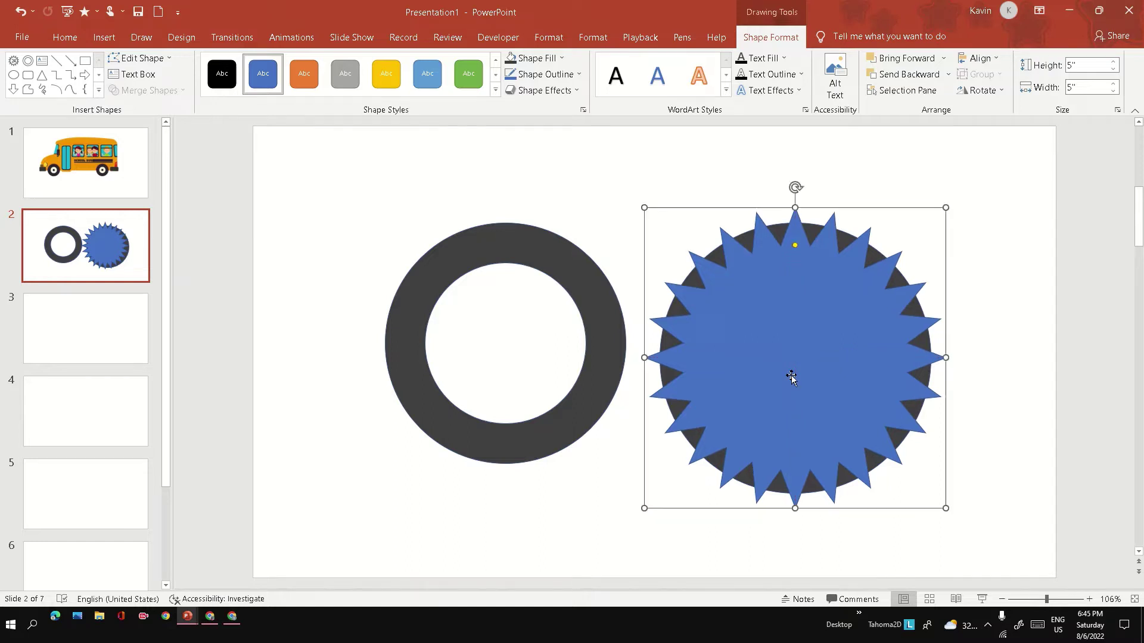
# - Shorten the star's points, then select both the star and the ring
pyautogui.moveTo(795, 245); pyautogui.dragTo(797, 235)
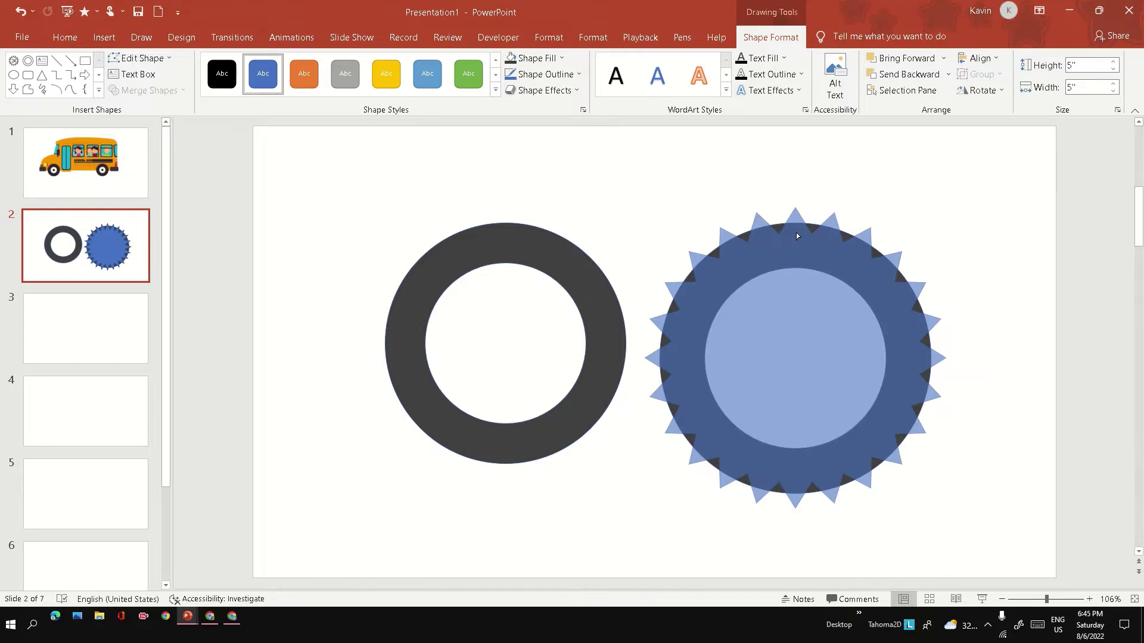
pyautogui.moveTo(796, 236); pyautogui.dragTo(797, 235)
pyautogui.click(998, 200)
pyautogui.moveTo(1000, 172); pyautogui.dragTo(633, 600)
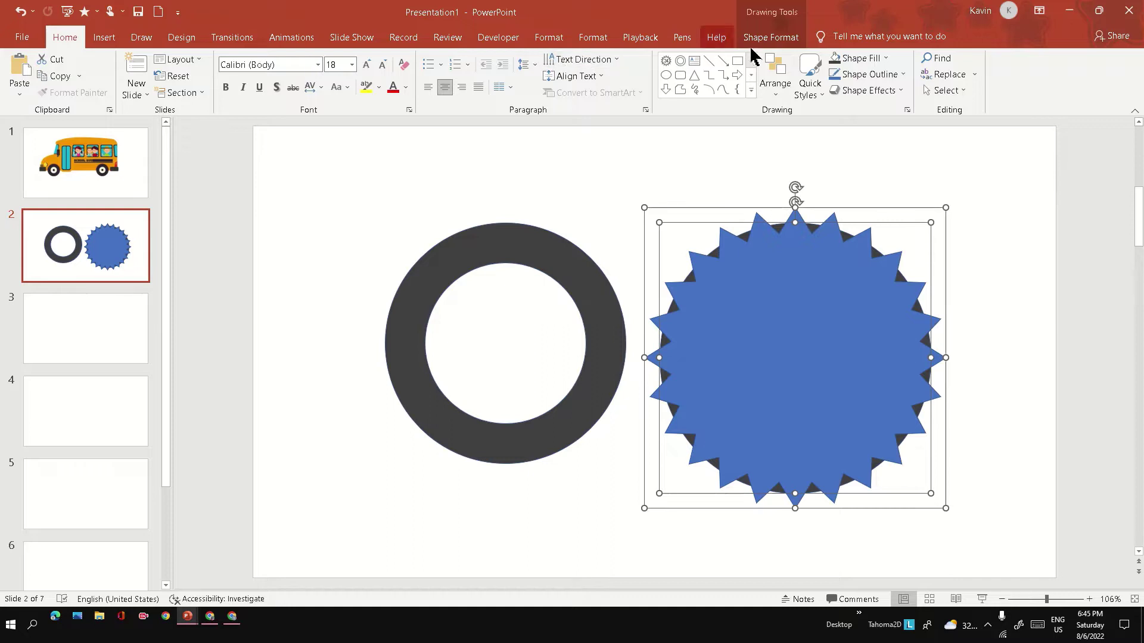
# - Intersect the star and ring into a gear and give it the solid black style
pyautogui.click(771, 39)
pyautogui.click(143, 90)
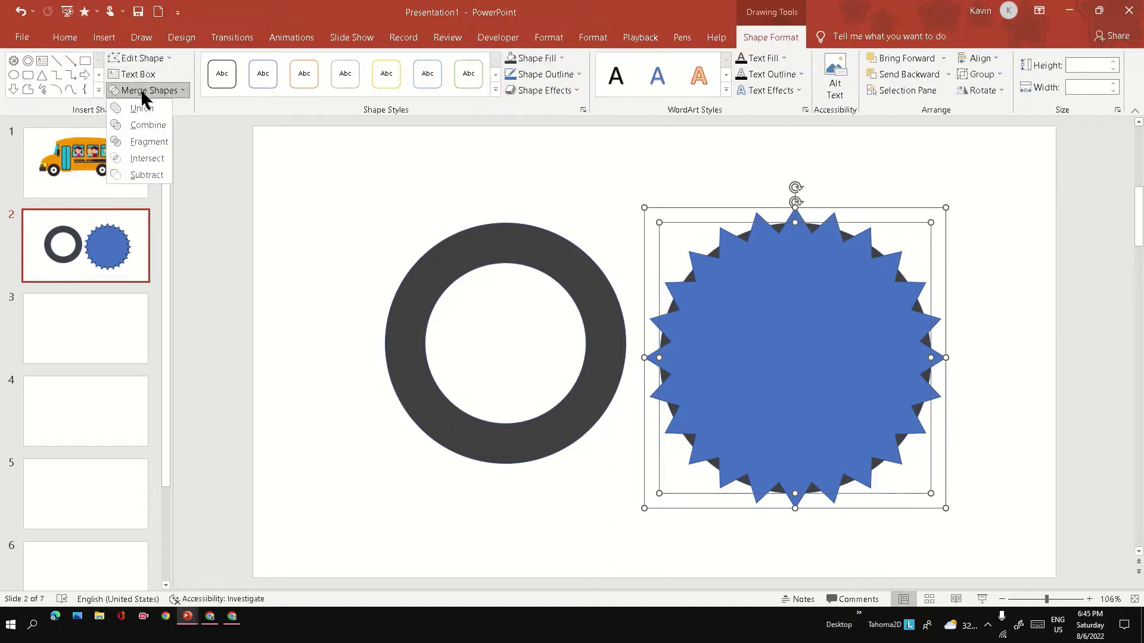
pyautogui.click(144, 159)
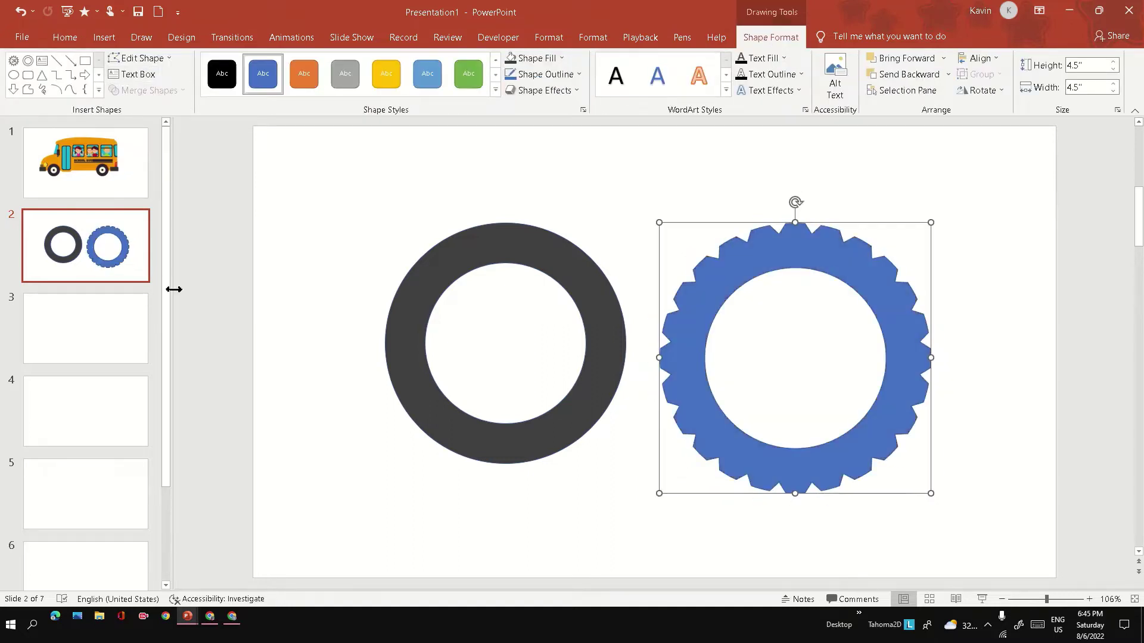
pyautogui.click(208, 83)
pyautogui.click(507, 360)
pyautogui.moveTo(545, 253); pyautogui.dragTo(840, 208)
pyautogui.hotkey('ctrl', 'z')
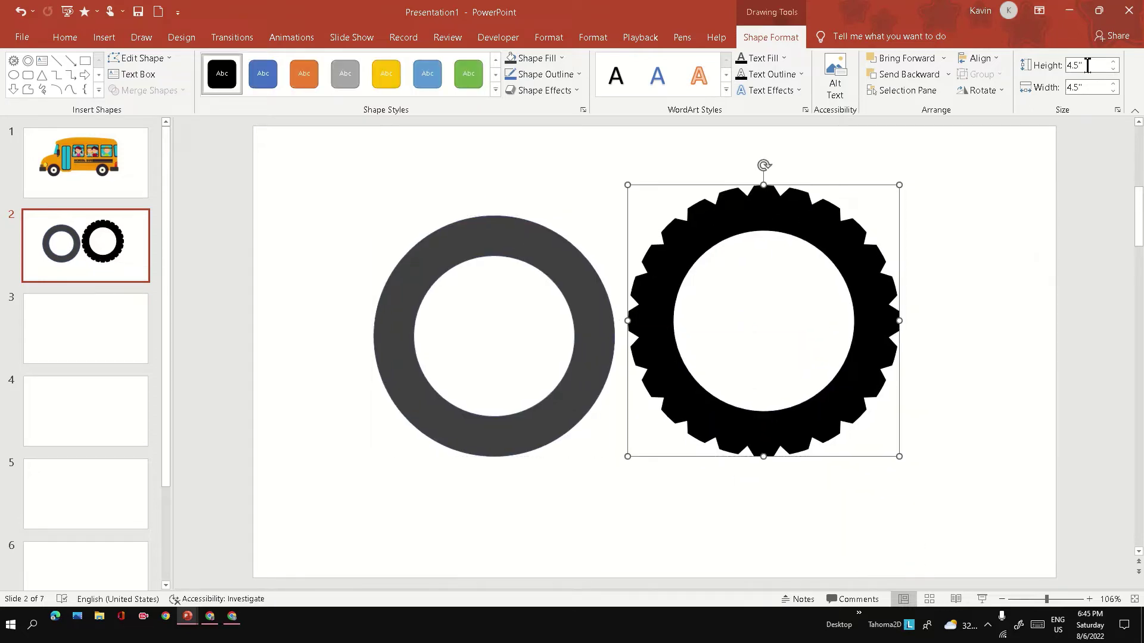
# - Resize the black gear to 4.2 by 4.2 inches
pyautogui.click(1087, 65)
pyautogui.write('4.2')
pyautogui.press('Tab')
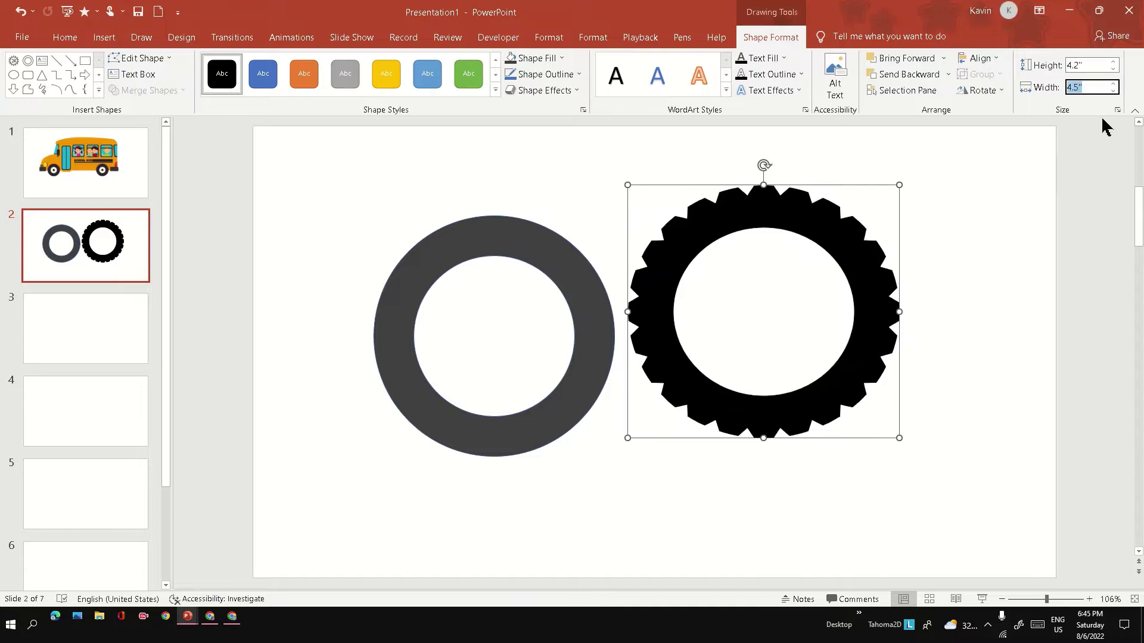
pyautogui.write('4.2')
pyautogui.press('Return')
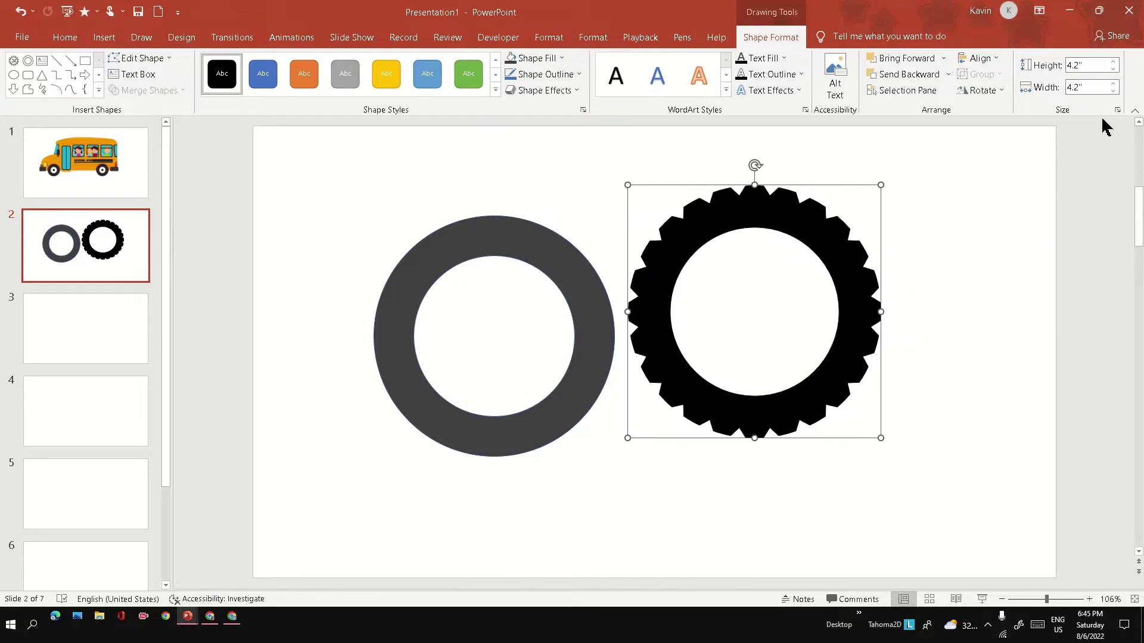
# - Bring the grey ring in front of the gear as a tyre, and place a plain ring left
pyautogui.moveTo(553, 285); pyautogui.dragTo(807, 252)
pyautogui.rightClick(590, 283)
pyautogui.click(635, 411)
pyautogui.click(947, 269)
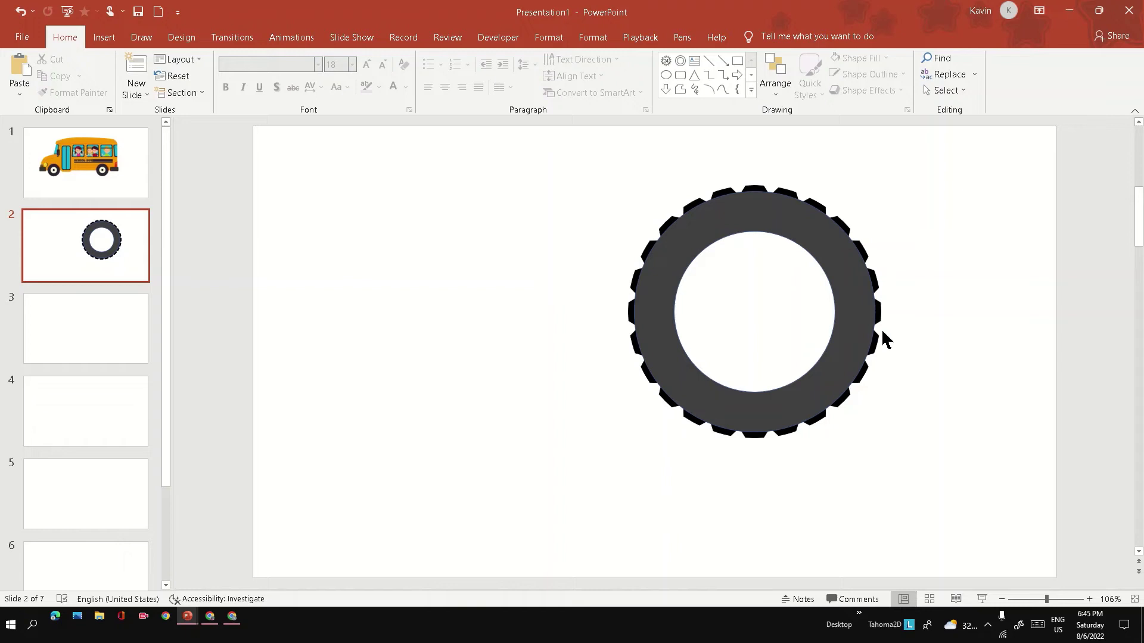
pyautogui.moveTo(670, 266); pyautogui.dragTo(343, 271)
pyautogui.click(499, 477)
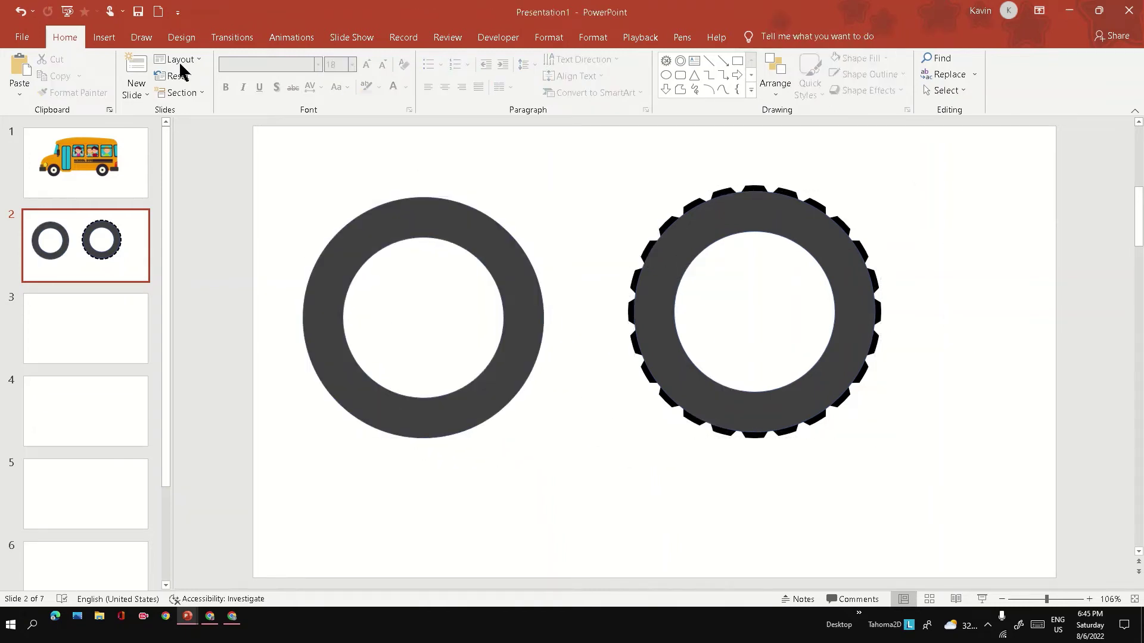
# - Draw a 7-point star over the left ring and size it 3.3 by 3.3 inches
pyautogui.click(112, 42)
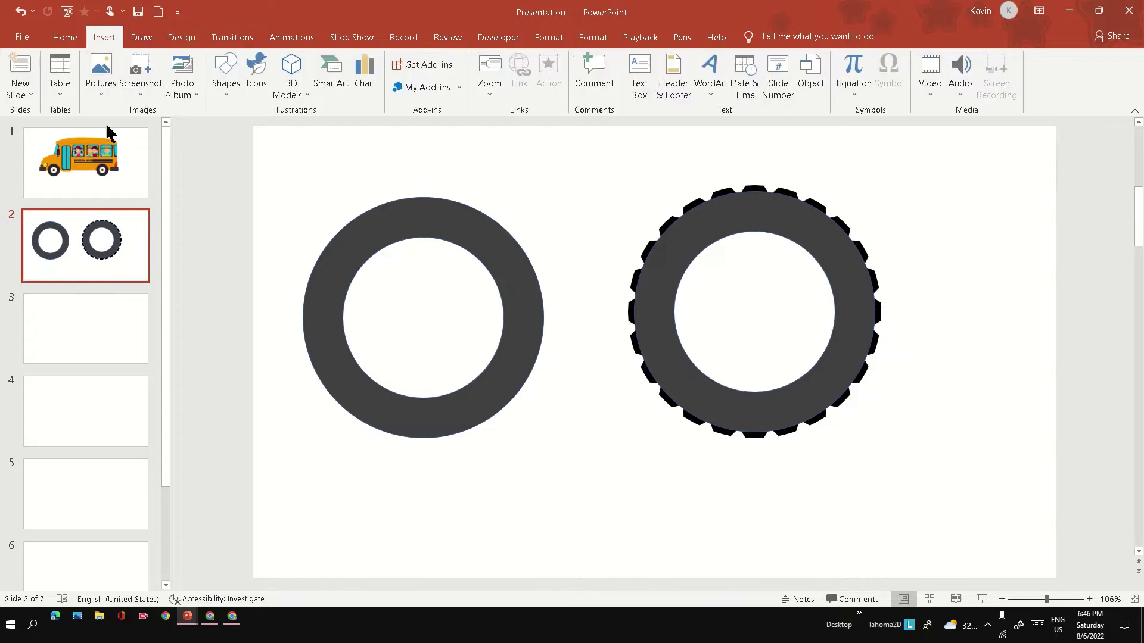
pyautogui.click(224, 92)
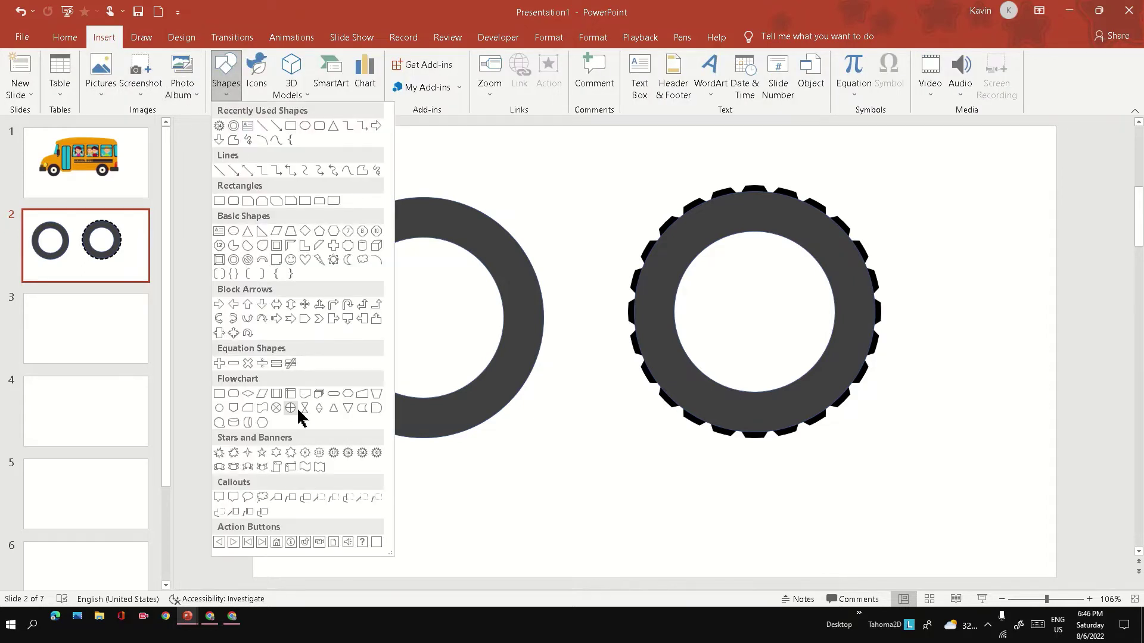
pyautogui.click(291, 454)
pyautogui.moveTo(390, 308); pyautogui.dragTo(420, 315)
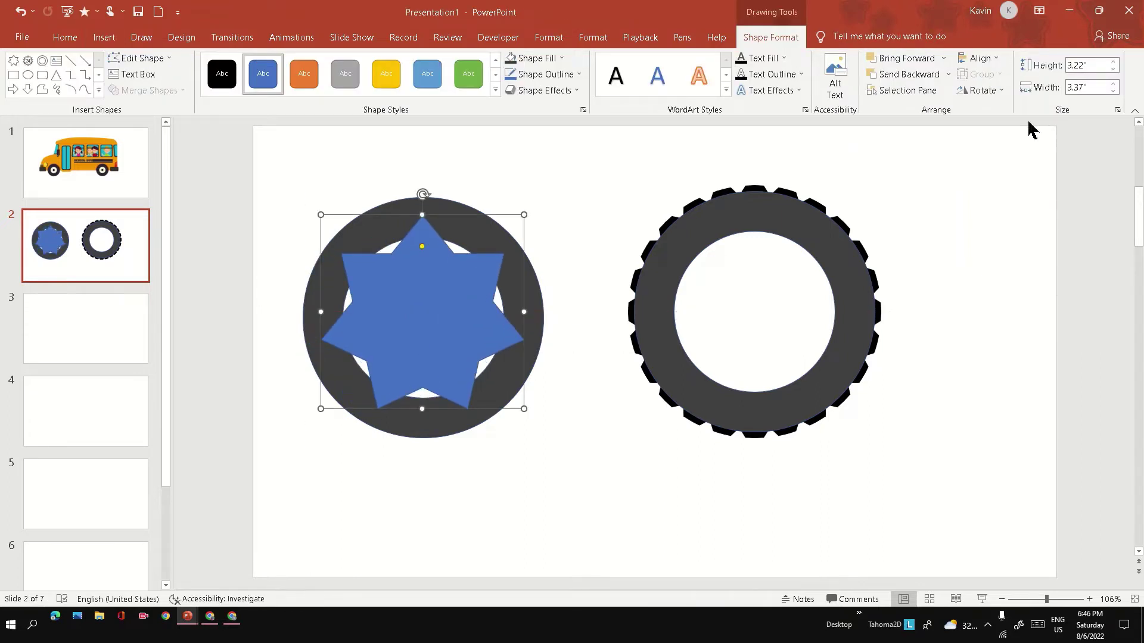
pyautogui.click(1094, 62)
pyautogui.write('3.3')
pyautogui.press('Tab')
pyautogui.write('3.3')
pyautogui.press('Return')
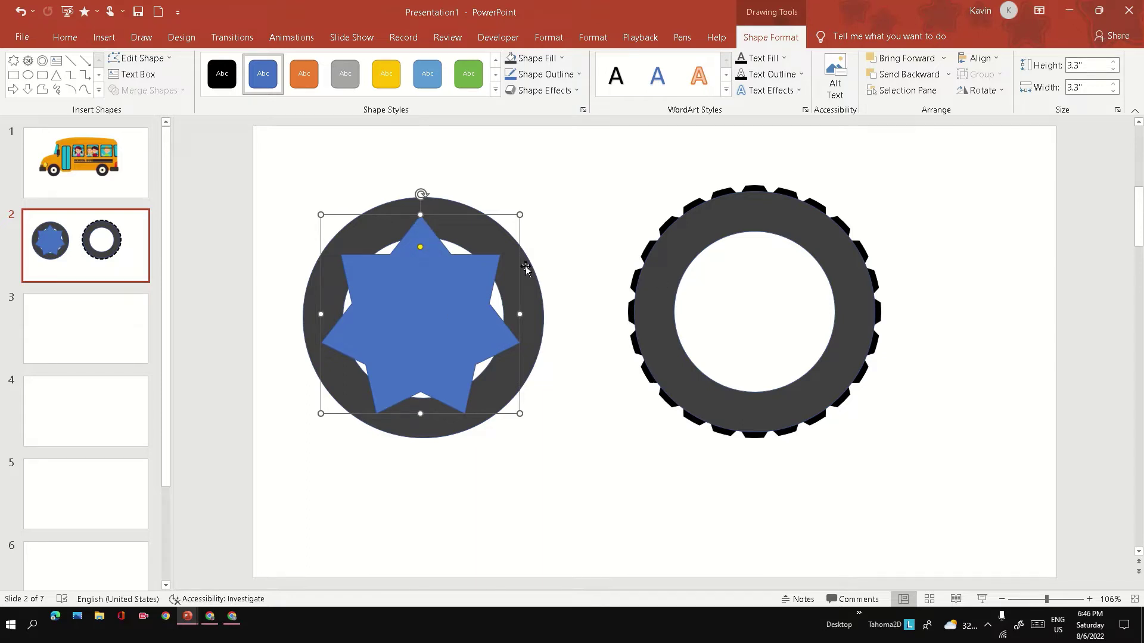
# - Select the ring and star and centre them horizontally
pyautogui.click(593, 184)
pyautogui.moveTo(583, 154); pyautogui.dragTo(270, 492)
pyautogui.click(770, 37)
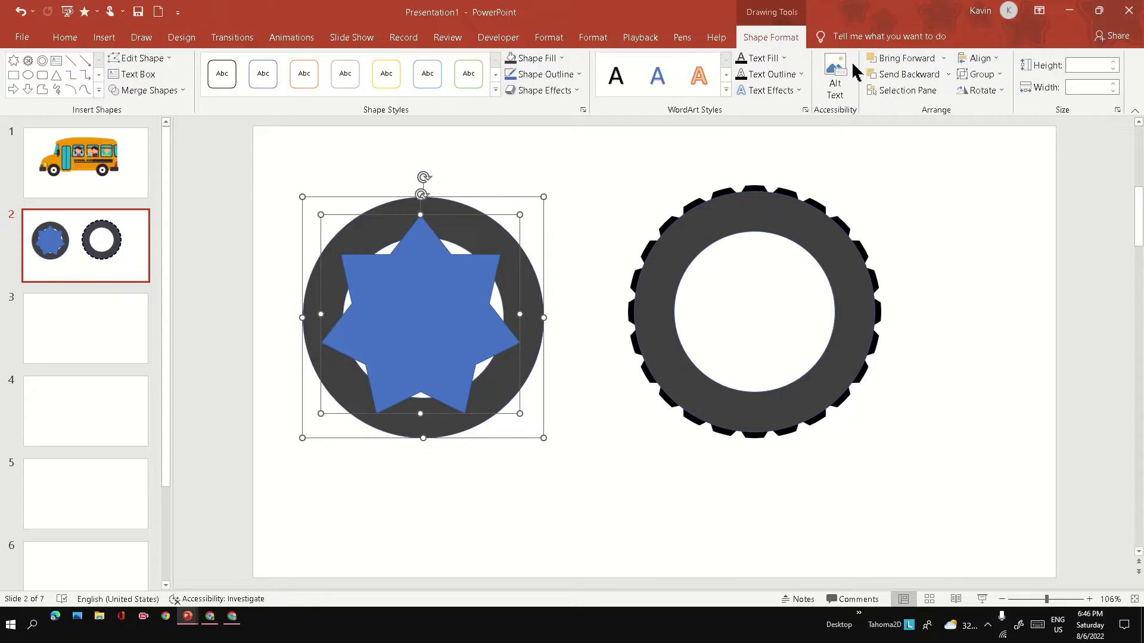
pyautogui.click(978, 58)
pyautogui.click(993, 96)
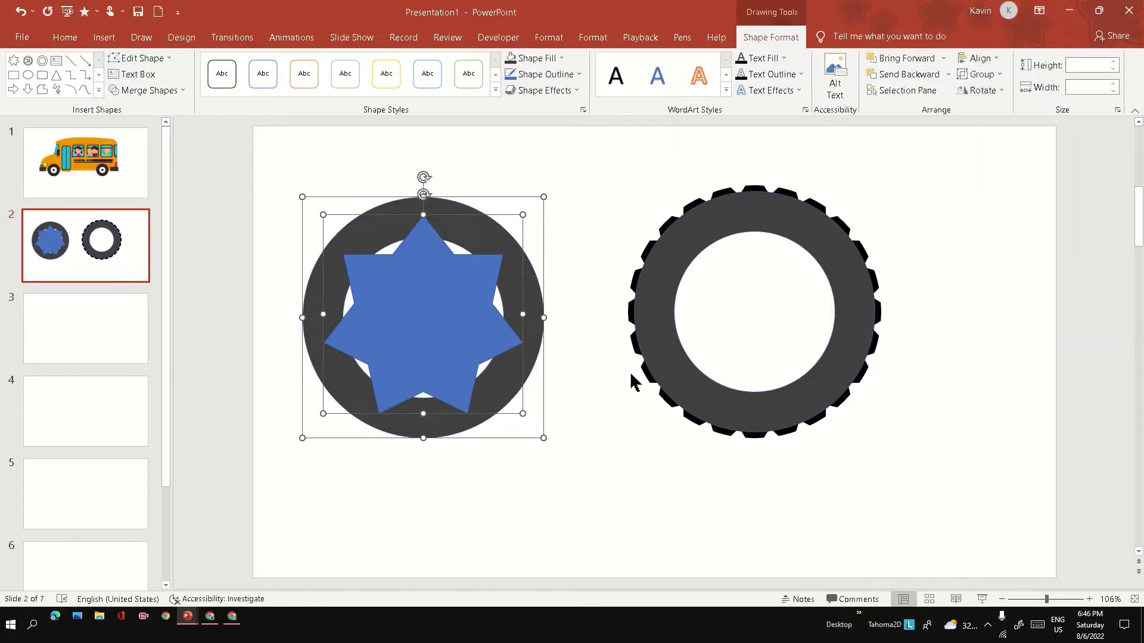
# - Make the star's points thinner with its adjustment handle
pyautogui.click(587, 433)
pyautogui.click(419, 300)
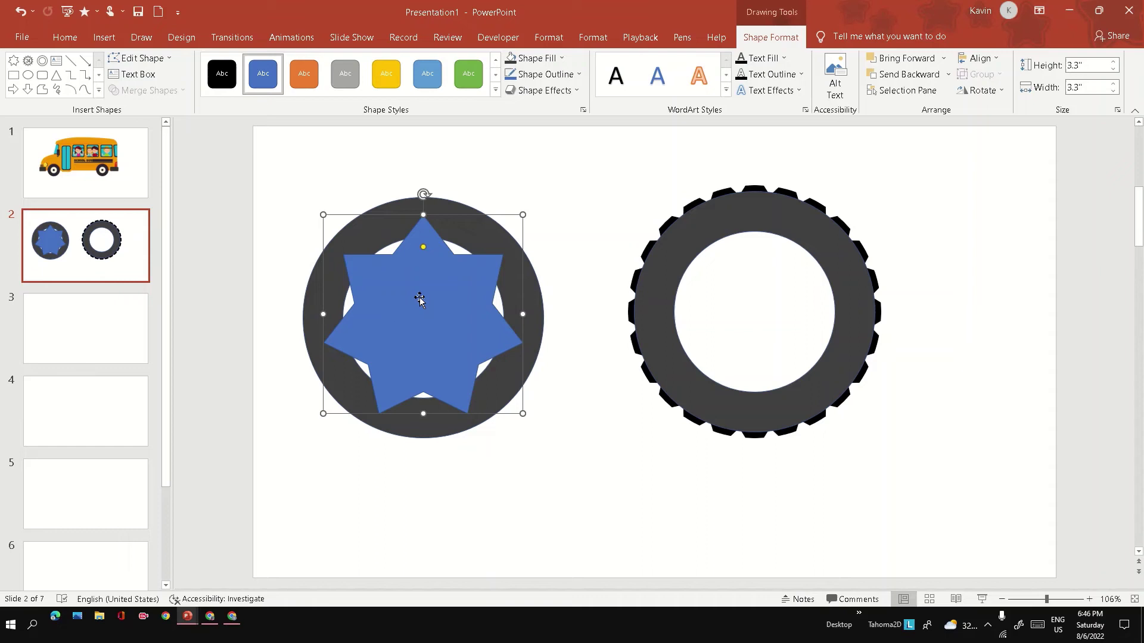
pyautogui.moveTo(423, 248); pyautogui.dragTo(425, 287)
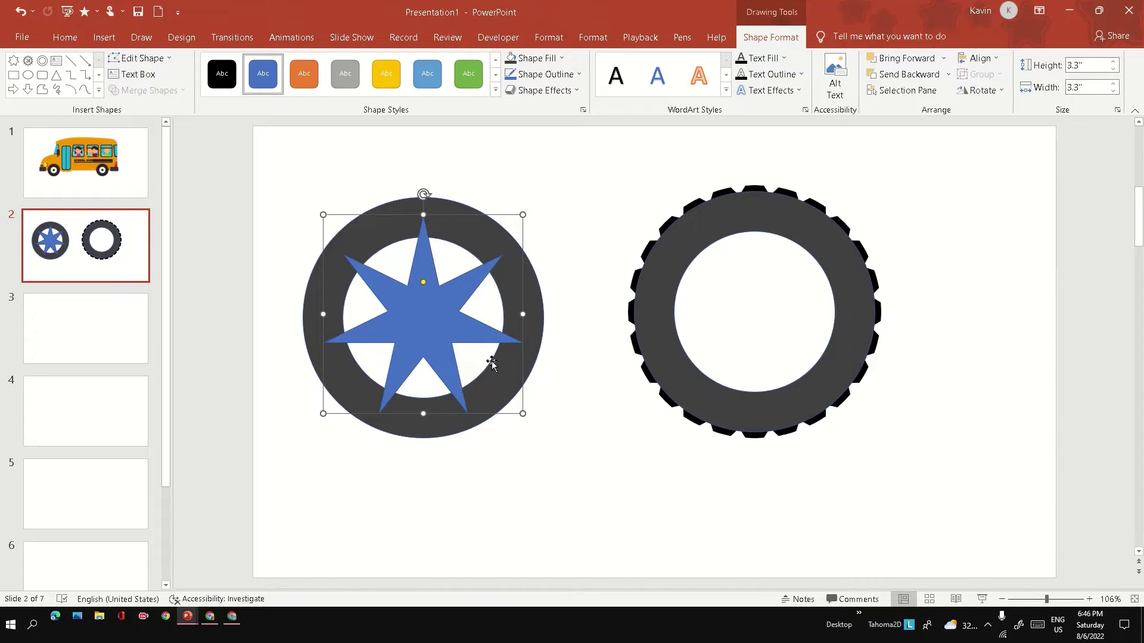
pyautogui.click(574, 418)
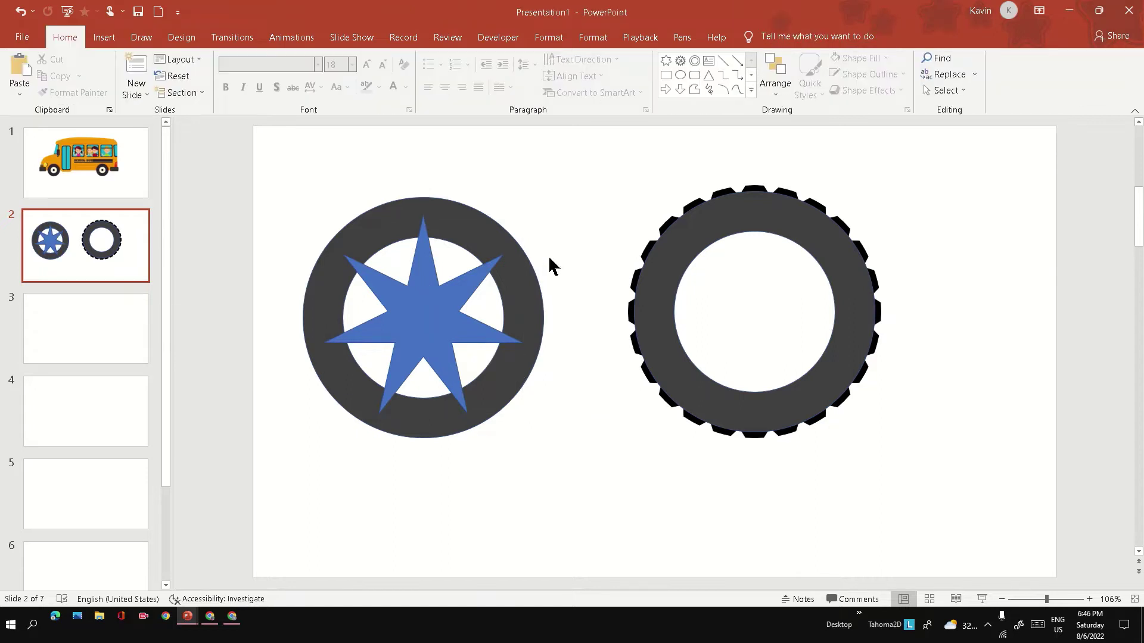
# - Resize the star to 4 by 4 inches
pyautogui.click(456, 295)
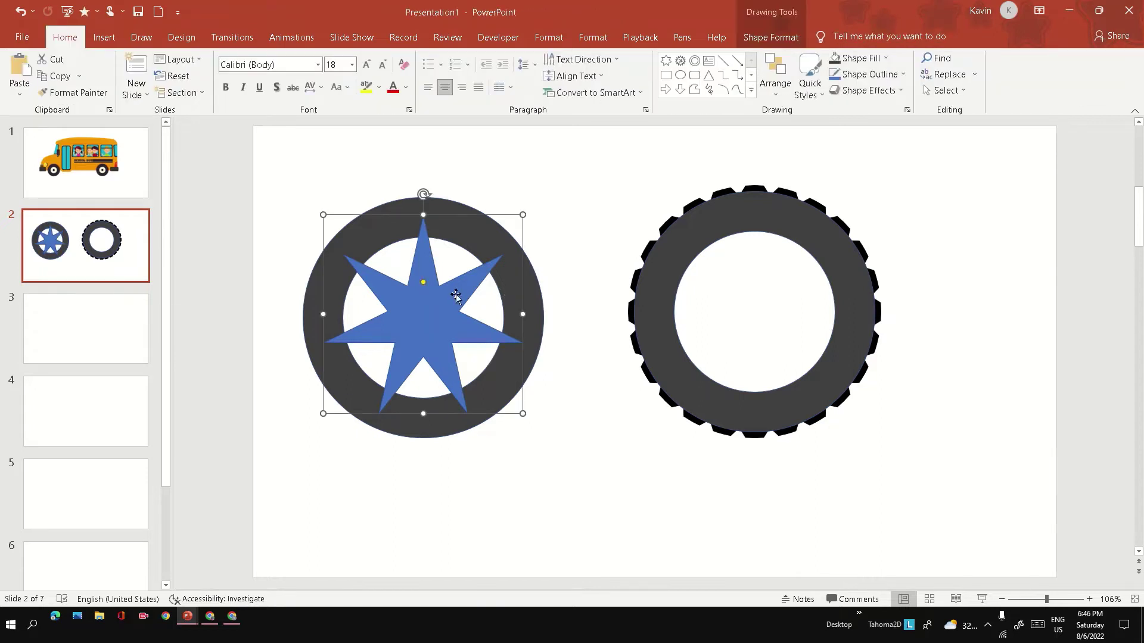
pyautogui.click(792, 41)
pyautogui.click(1084, 66)
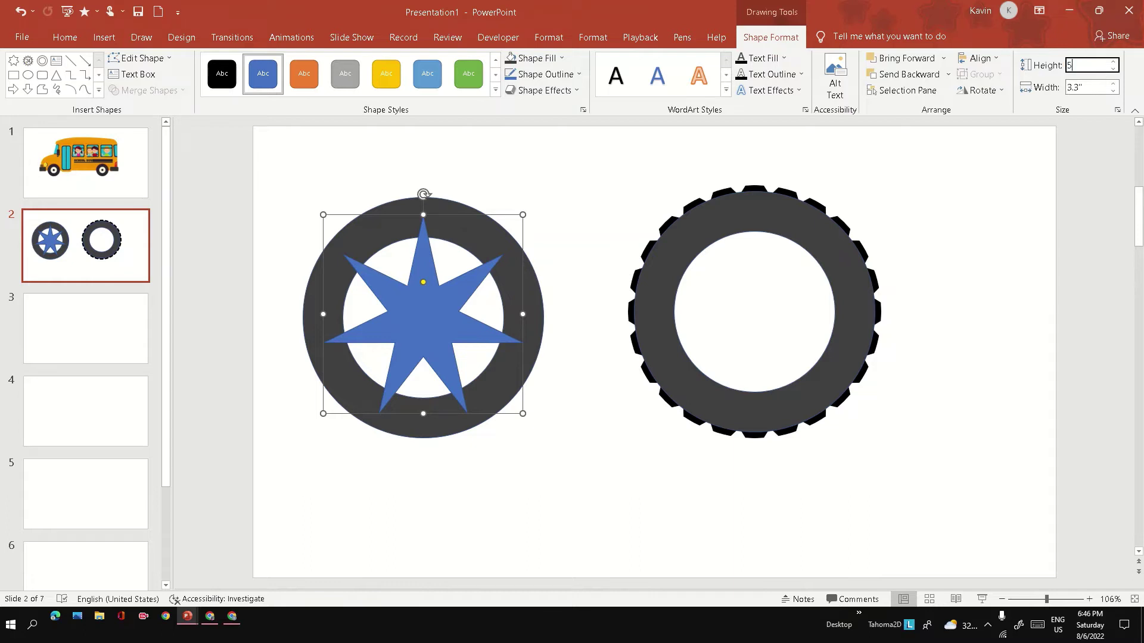
pyautogui.write('4')
pyautogui.press('Tab')
pyautogui.write('4')
pyautogui.press('Return')
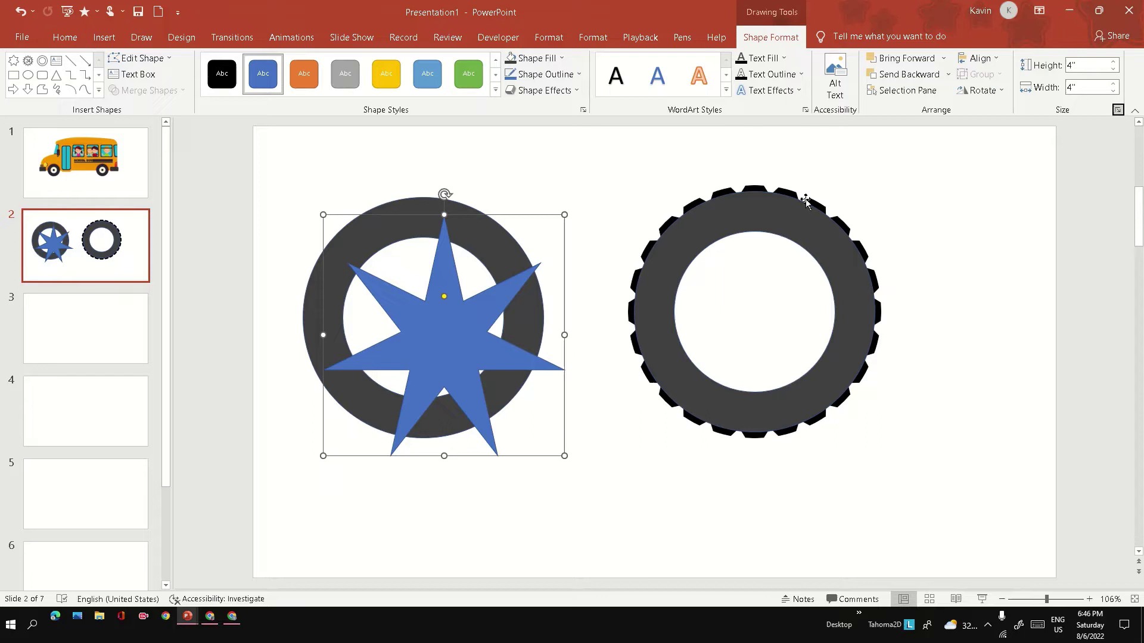
# - Select the ring and star and apply Align Center and Align Middle
pyautogui.moveTo(581, 158); pyautogui.dragTo(322, 547)
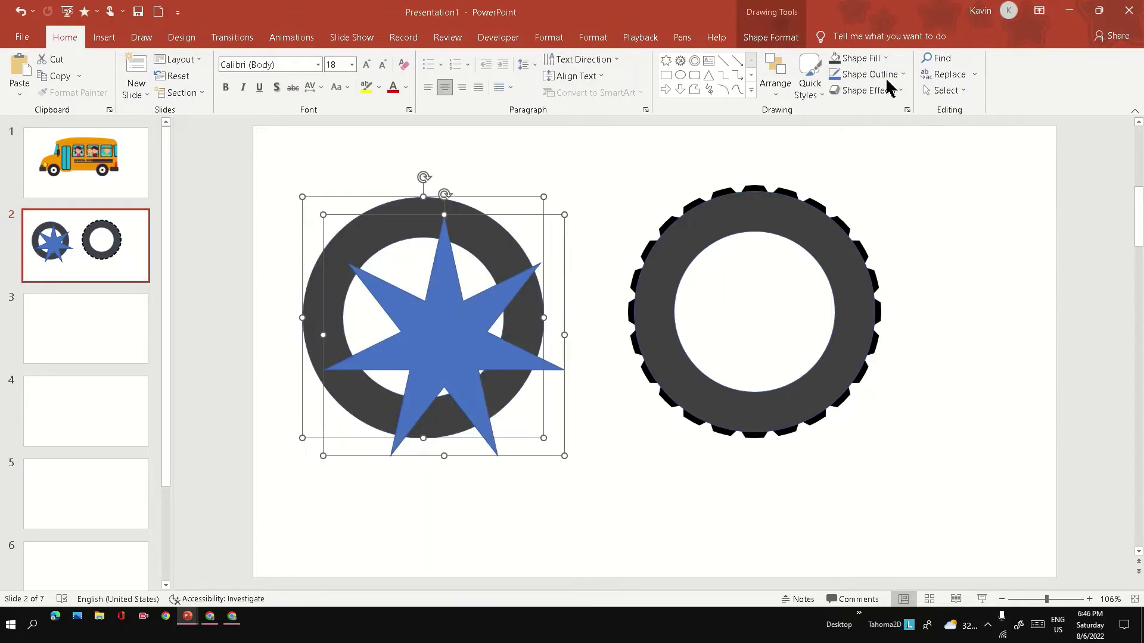
pyautogui.click(771, 37)
pyautogui.click(980, 58)
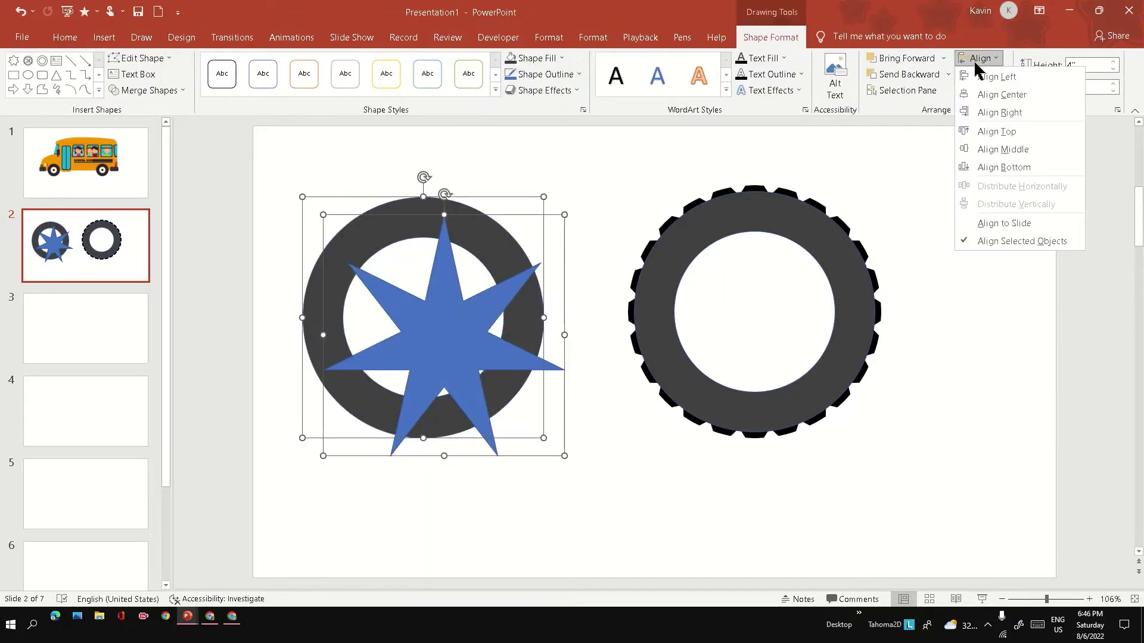
pyautogui.click(986, 95)
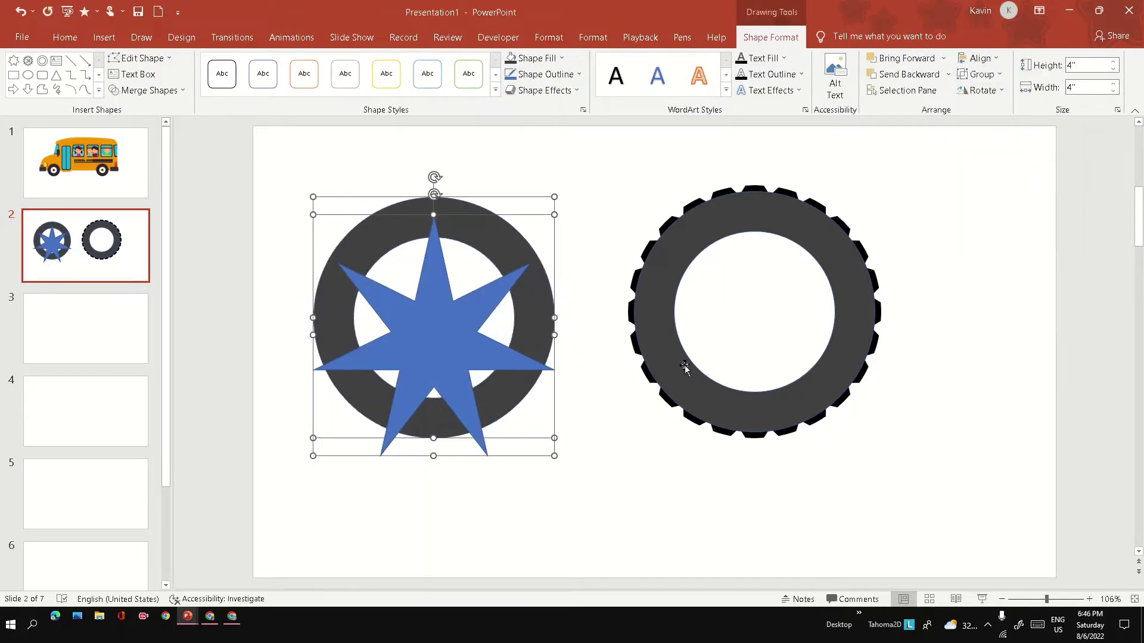
pyautogui.click(980, 58)
pyautogui.click(992, 149)
pyautogui.click(582, 506)
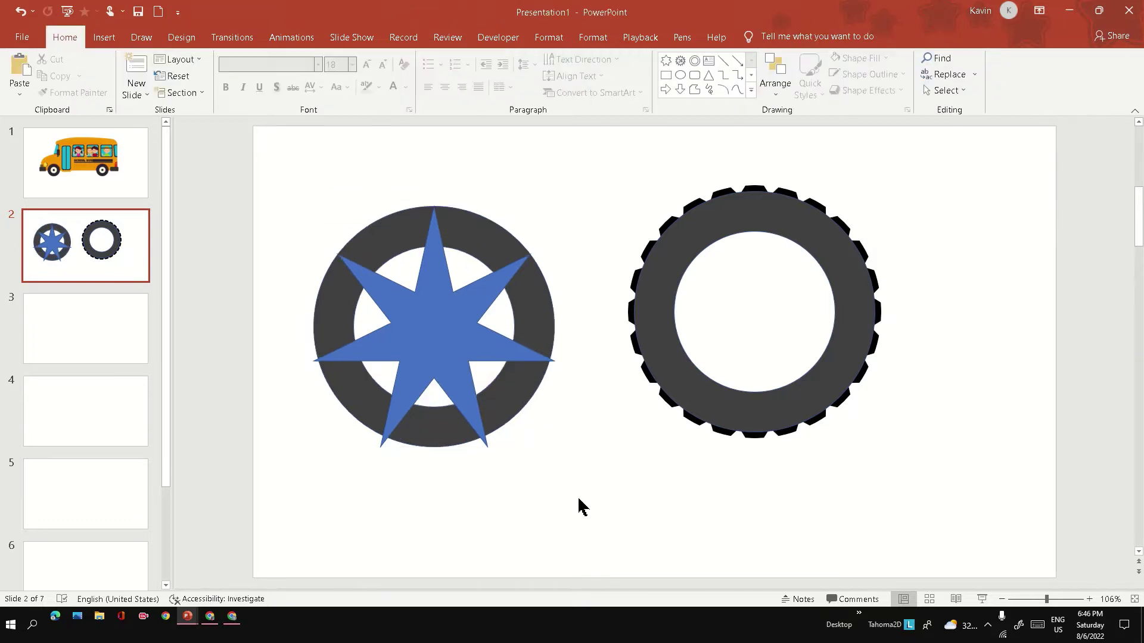
# - Select the left ring and star and split them with Merge Shapes > Fragment
pyautogui.click(531, 322)
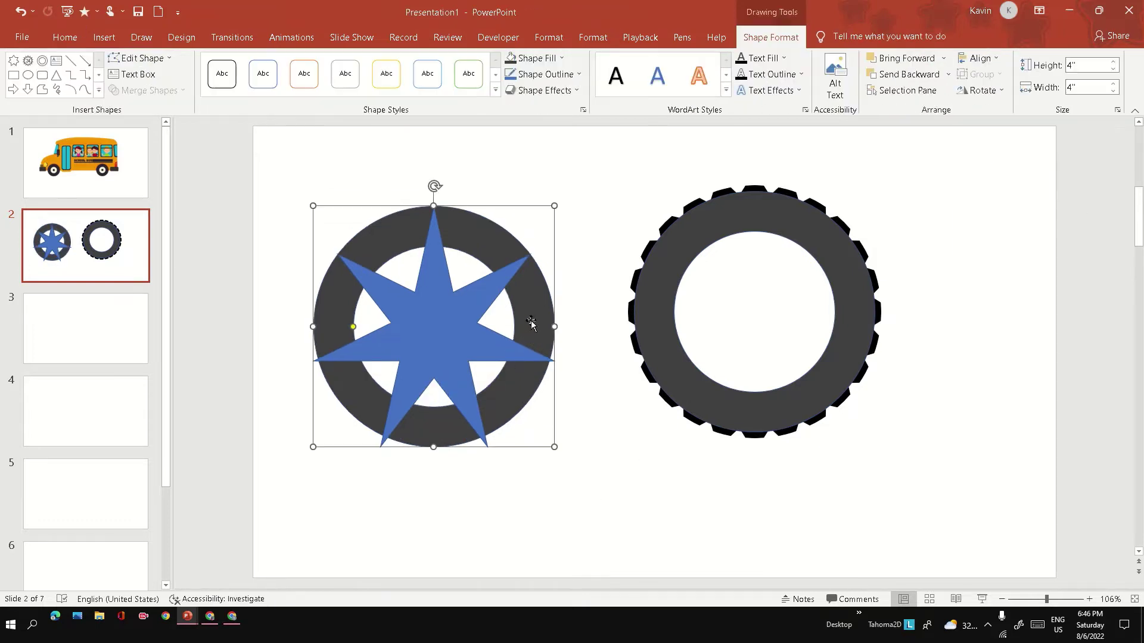
pyautogui.keyDown('shift'); pyautogui.click(448, 344); pyautogui.keyUp('shift')
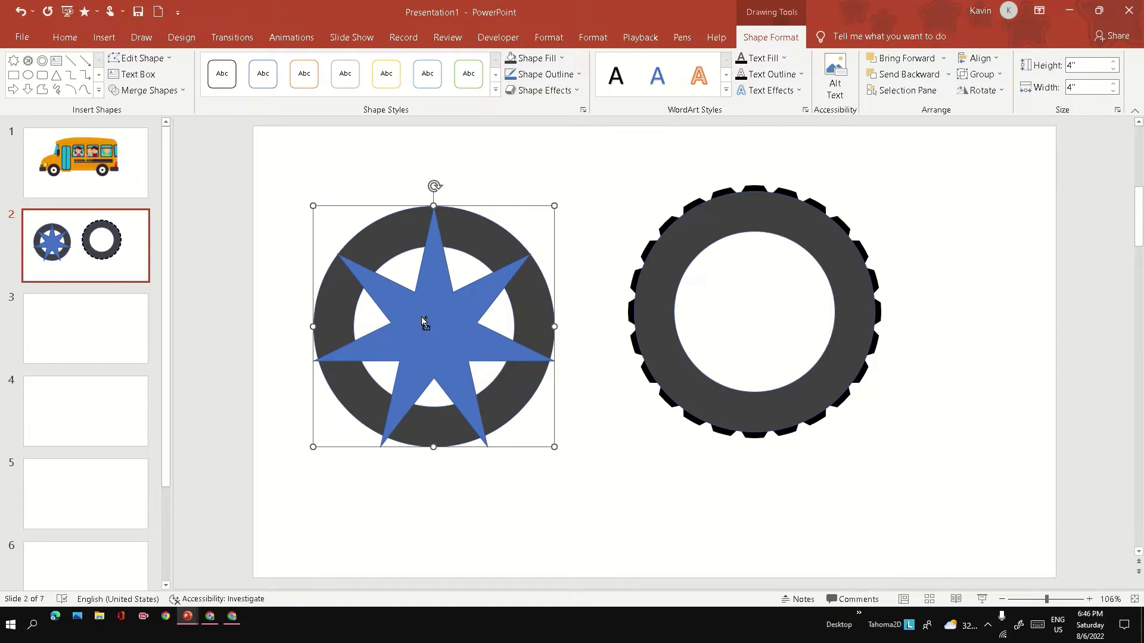
pyautogui.click(150, 90)
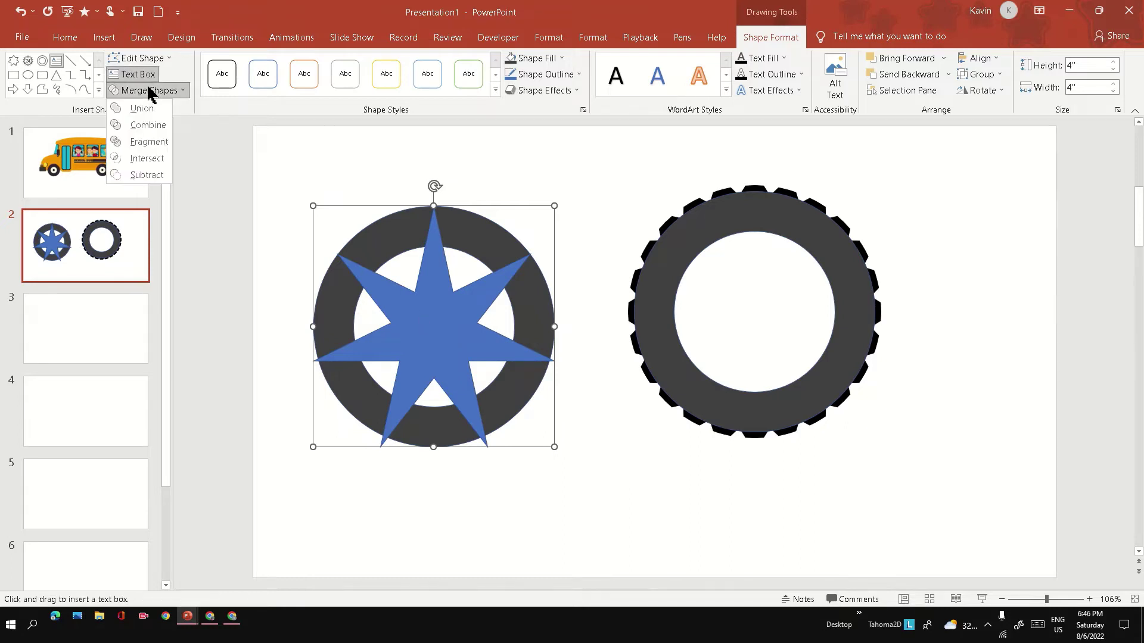
pyautogui.click(138, 147)
# - Move the star piece aside, delete the leftover ring fragments, then move the star back
pyautogui.click(376, 332)
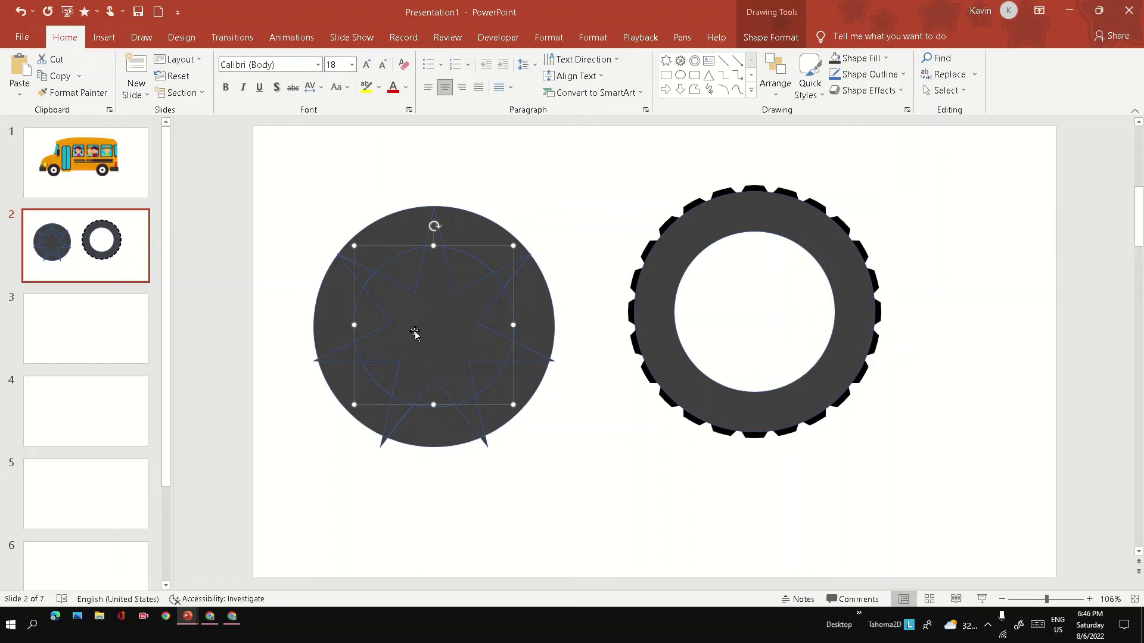
pyautogui.moveTo(469, 338); pyautogui.dragTo(1006, 333)
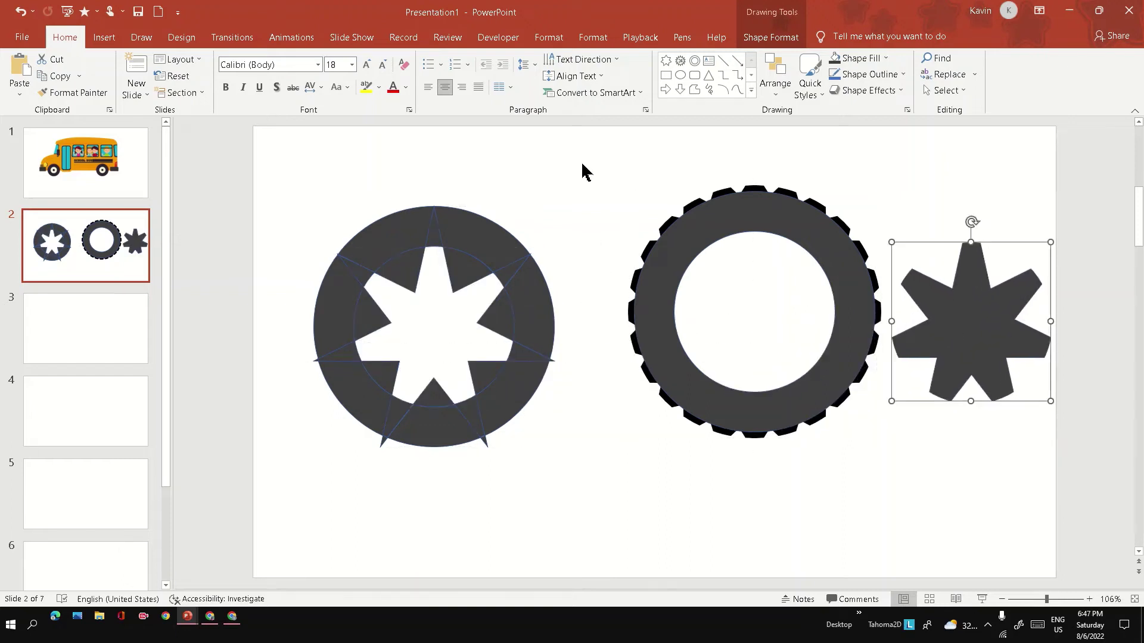
pyautogui.moveTo(582, 170); pyautogui.dragTo(213, 573)
pyautogui.press('Delete')
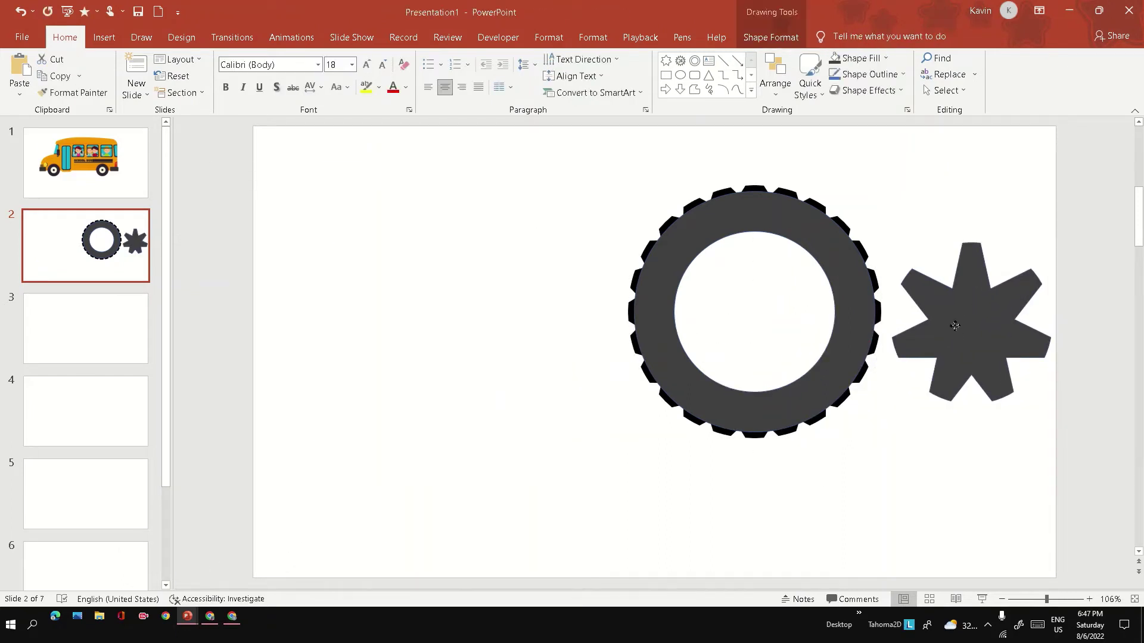
pyautogui.moveTo(968, 302); pyautogui.dragTo(424, 311)
# - Give the star piece a gradient fill in the Format Shape panel
pyautogui.rightClick(424, 310)
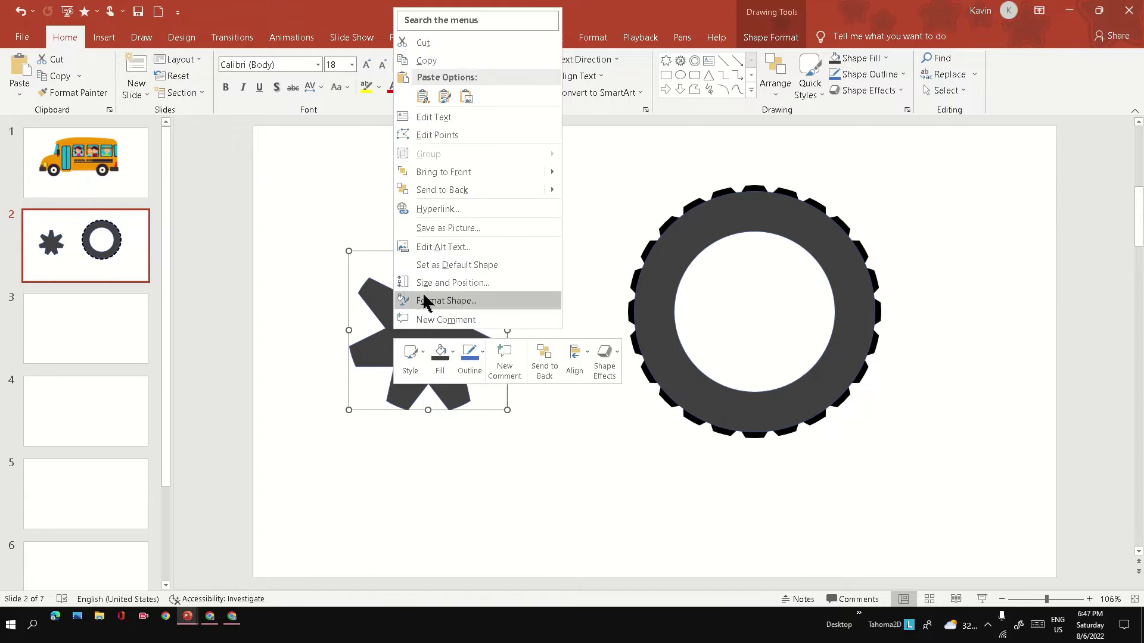
pyautogui.click(447, 299)
pyautogui.click(992, 208)
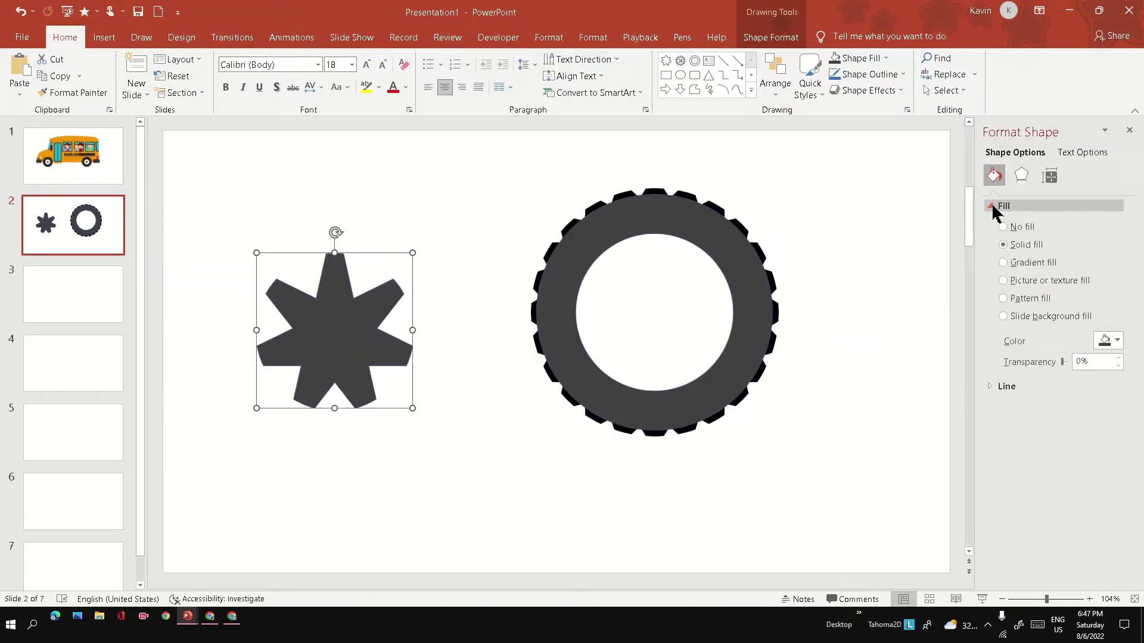
pyautogui.click(1031, 264)
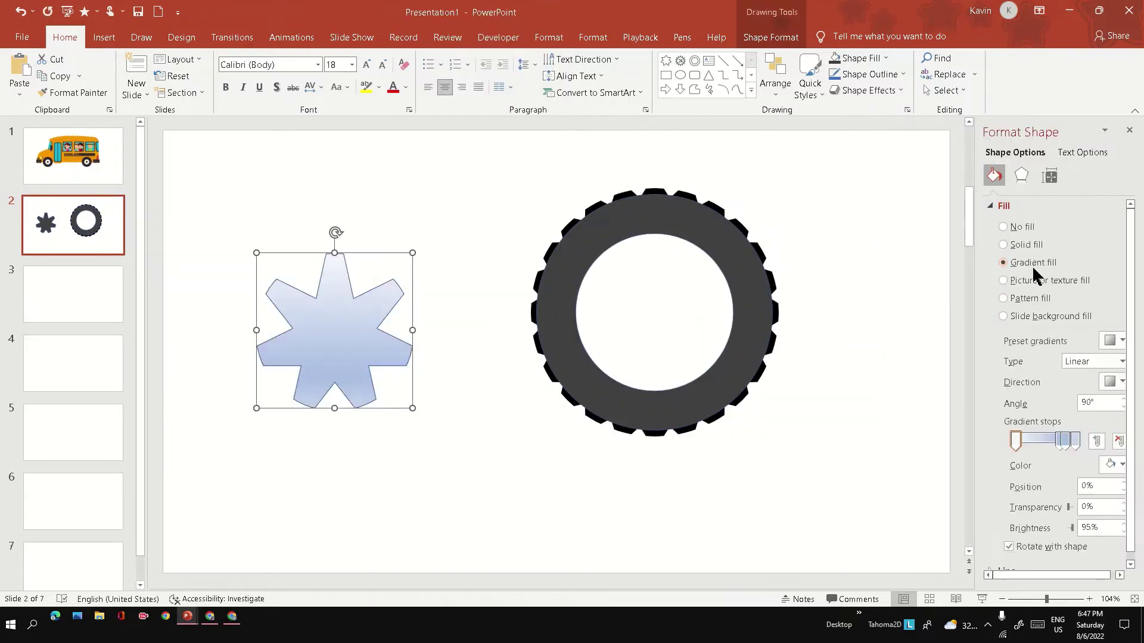
pyautogui.moveTo(970, 376); pyautogui.dragTo(868, 381)
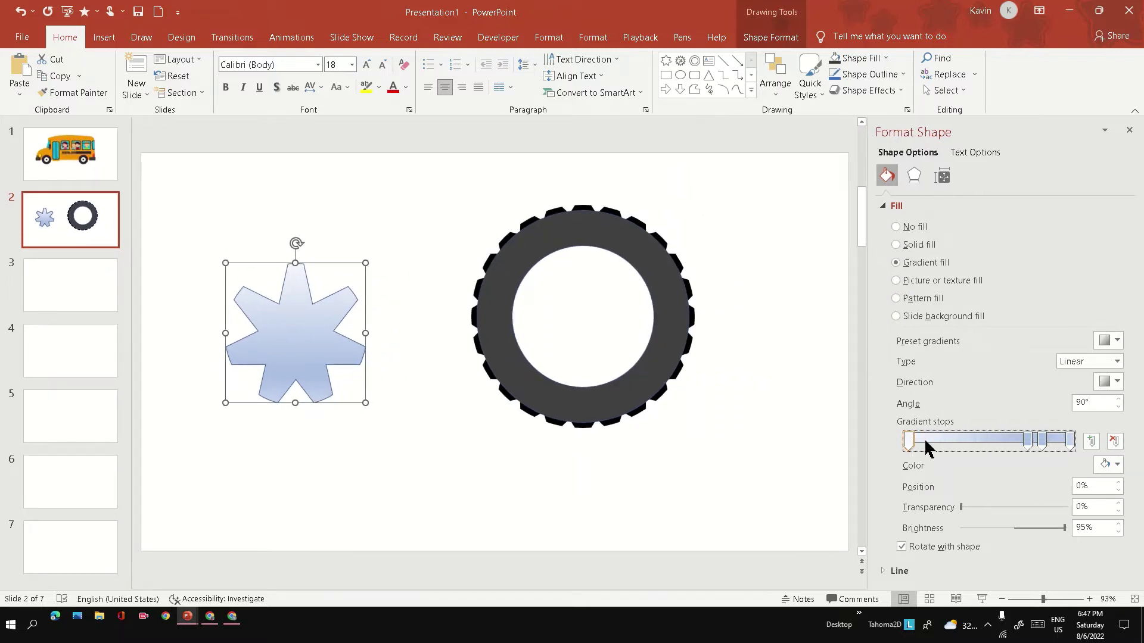
# - Make the first gradient stop dark grey and a stop at about 41% white
pyautogui.click(1113, 466)
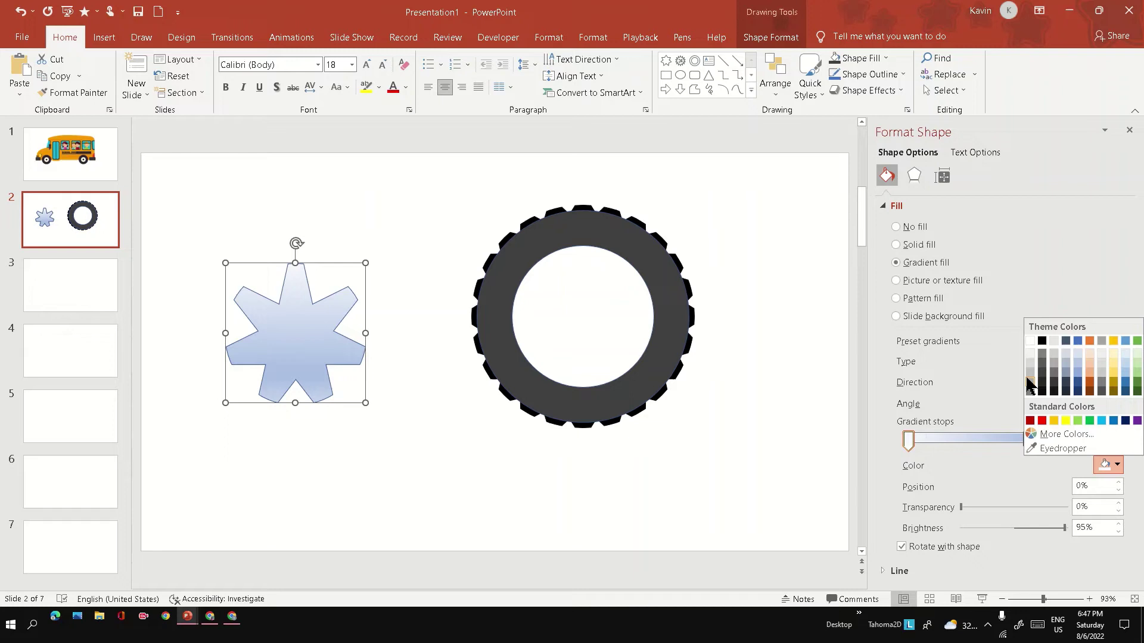
pyautogui.click(1054, 371)
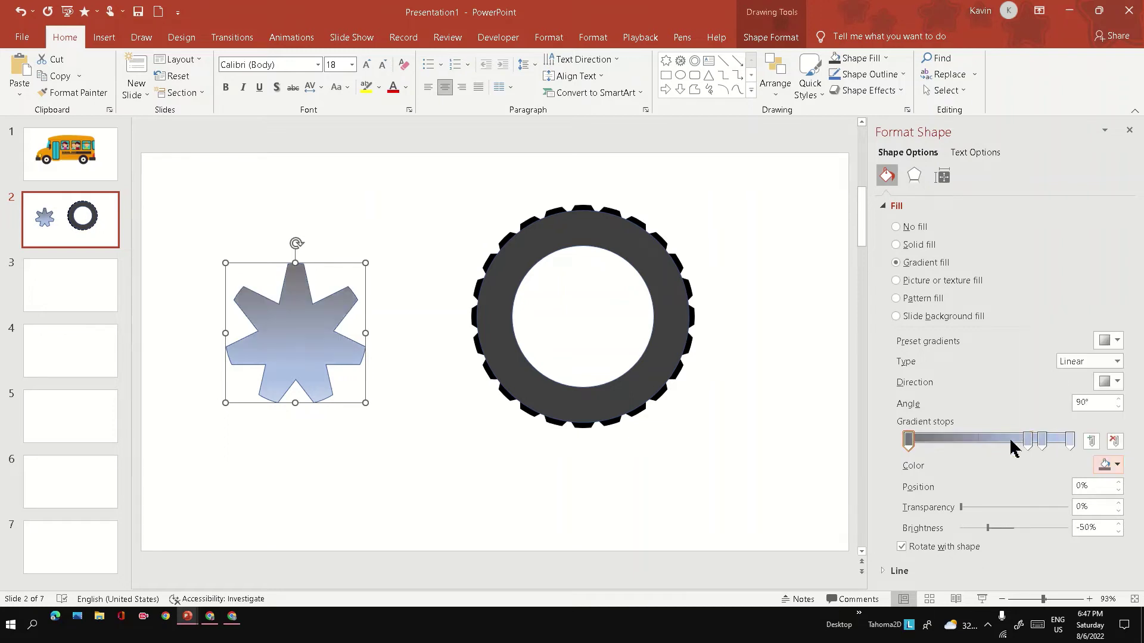
pyautogui.moveTo(1027, 442); pyautogui.dragTo(970, 446)
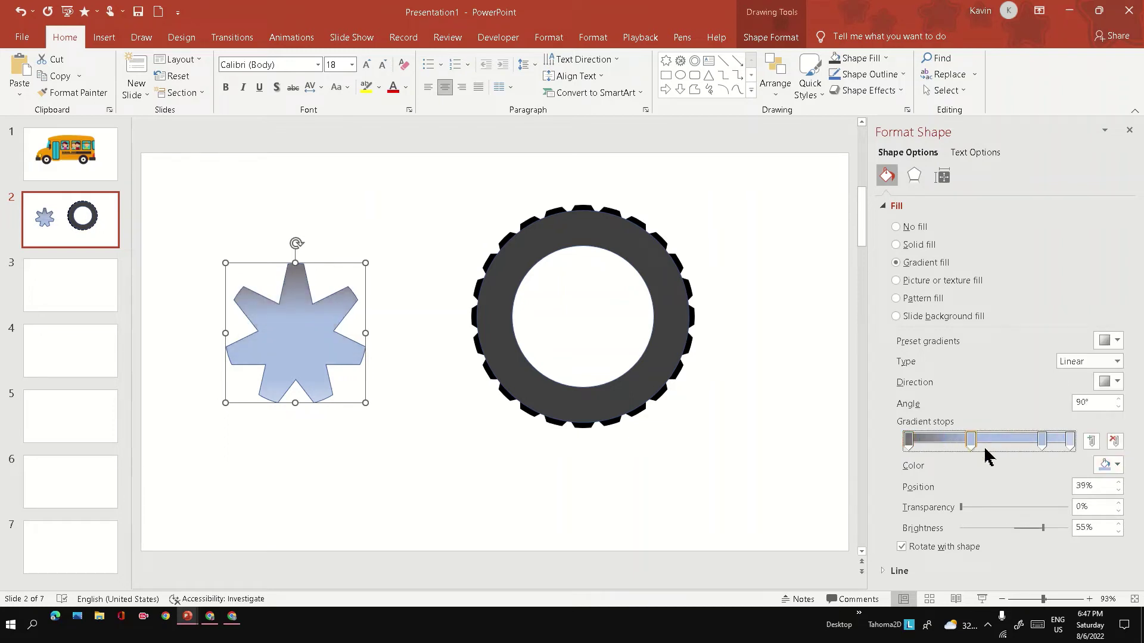
pyautogui.click(1109, 464)
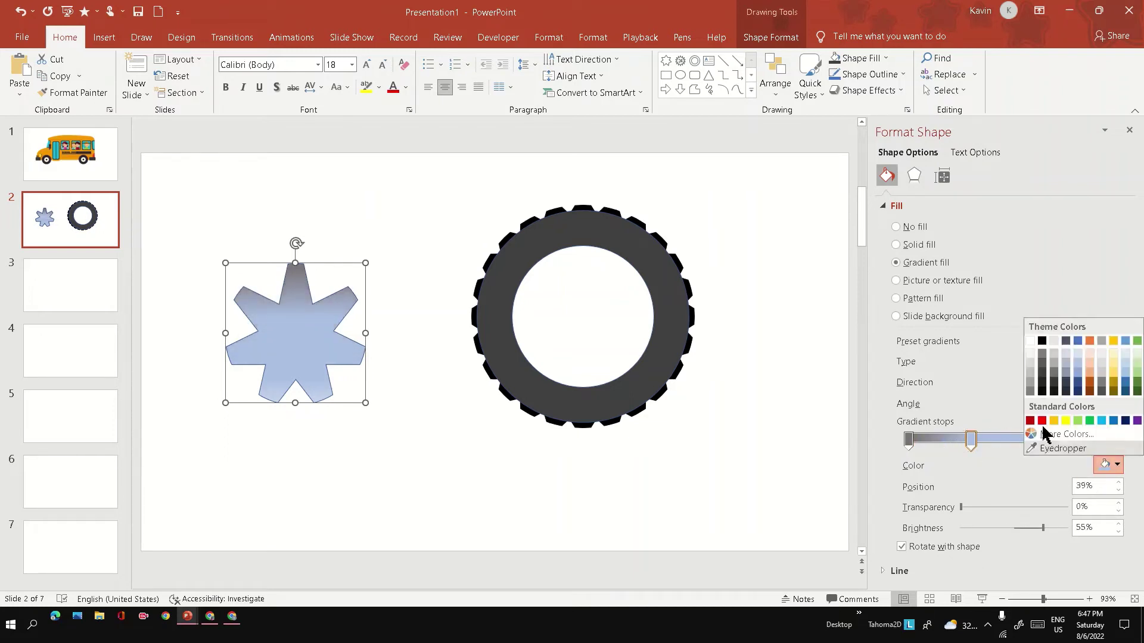
pyautogui.click(1030, 341)
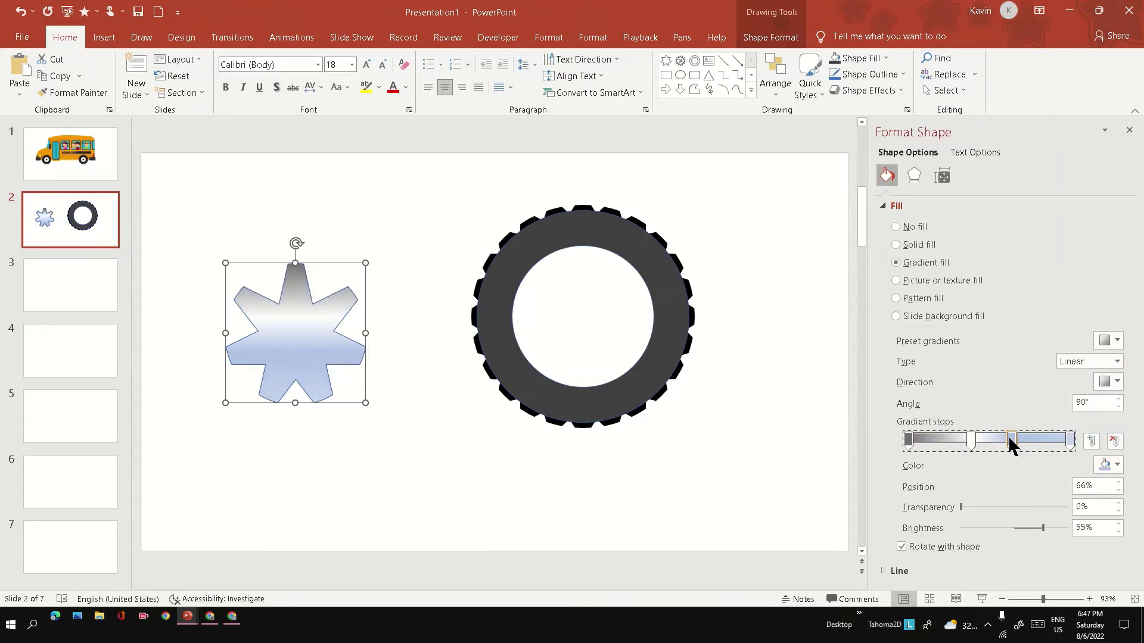
# - Set the next stop to a lighter dark grey and the 100% end stop to grey
pyautogui.moveTo(1011, 445); pyautogui.dragTo(1003, 446)
pyautogui.click(1115, 465)
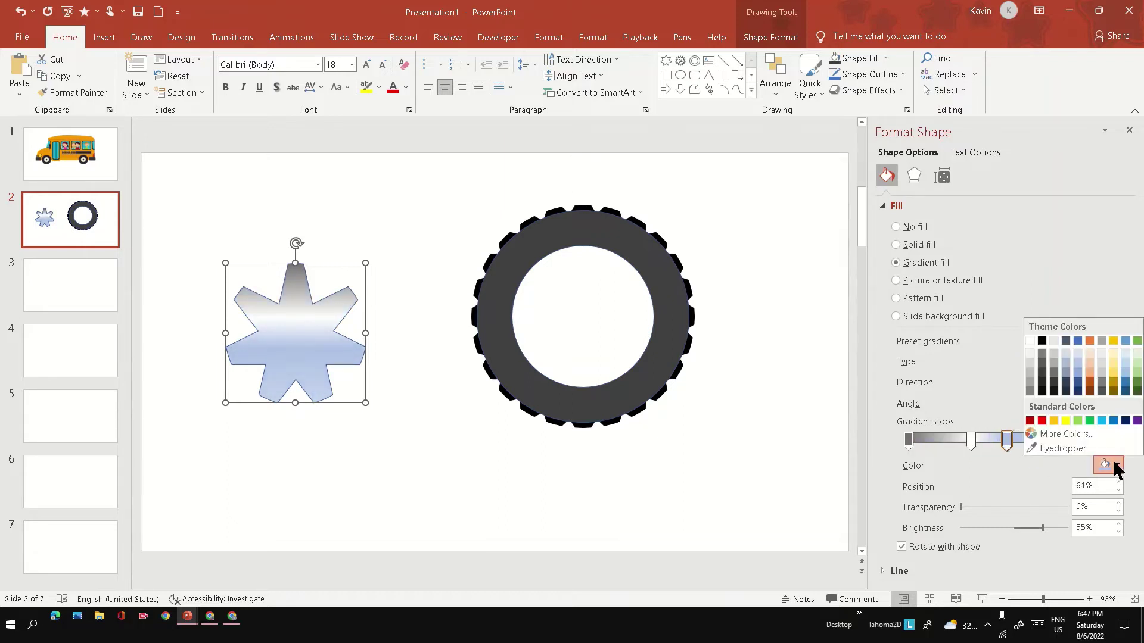
pyautogui.click(1053, 373)
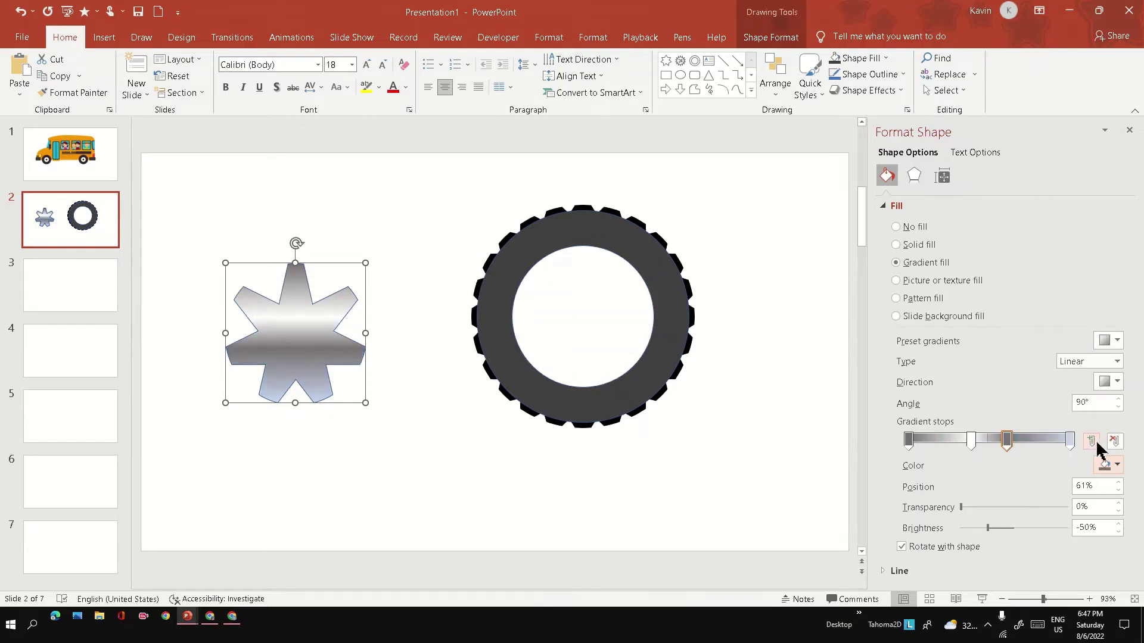
pyautogui.click(1106, 465)
pyautogui.click(1055, 374)
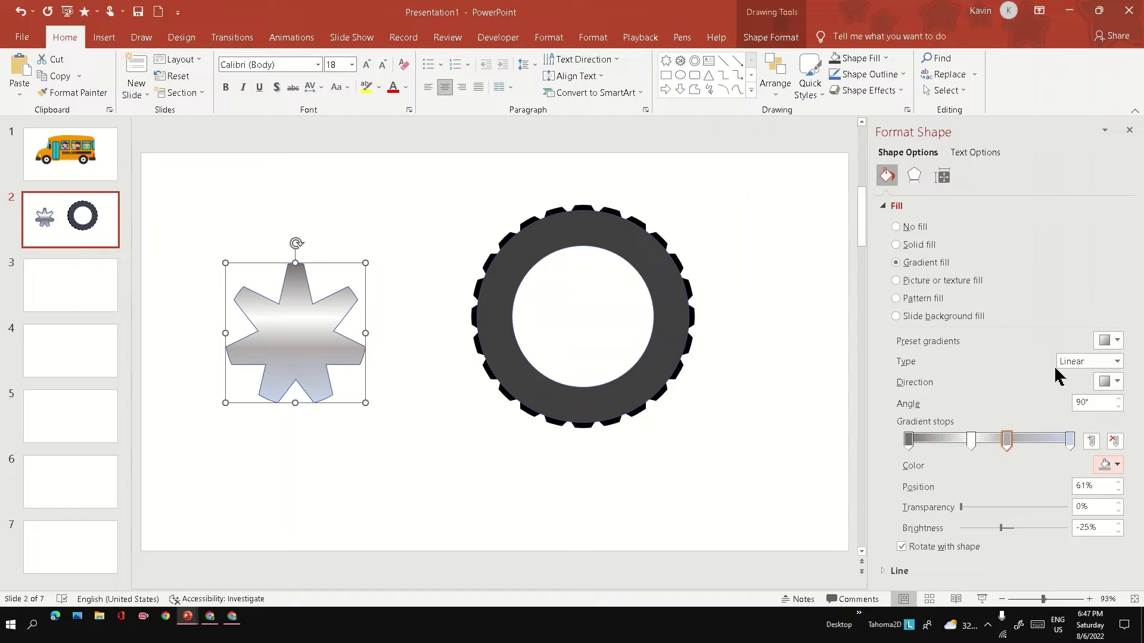
pyautogui.click(1070, 441)
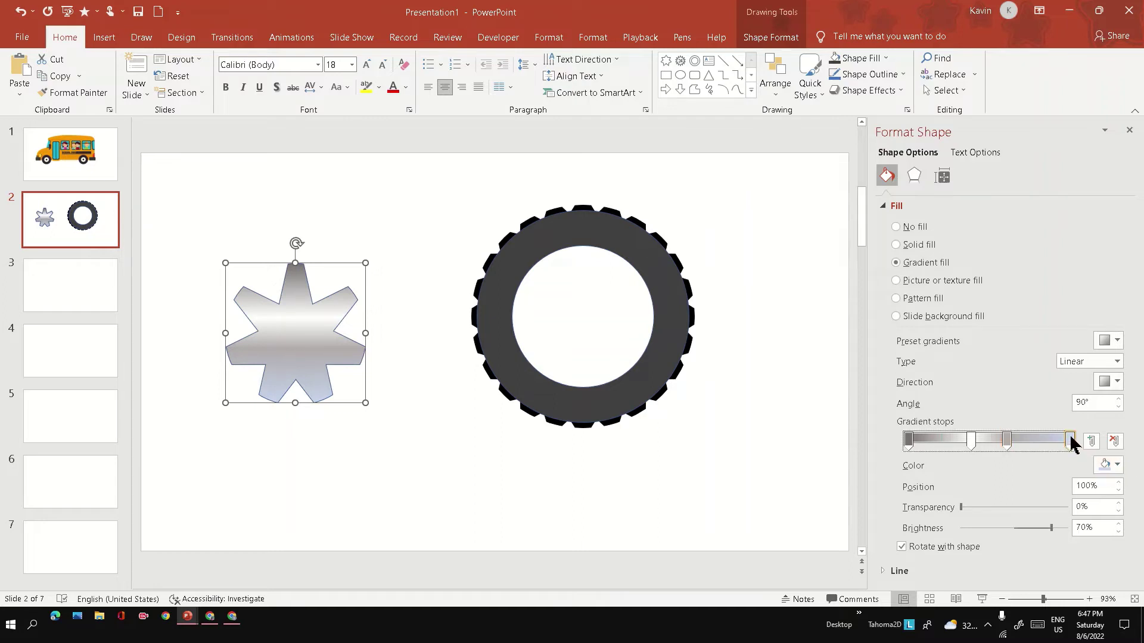
pyautogui.click(1103, 464)
pyautogui.click(1042, 341)
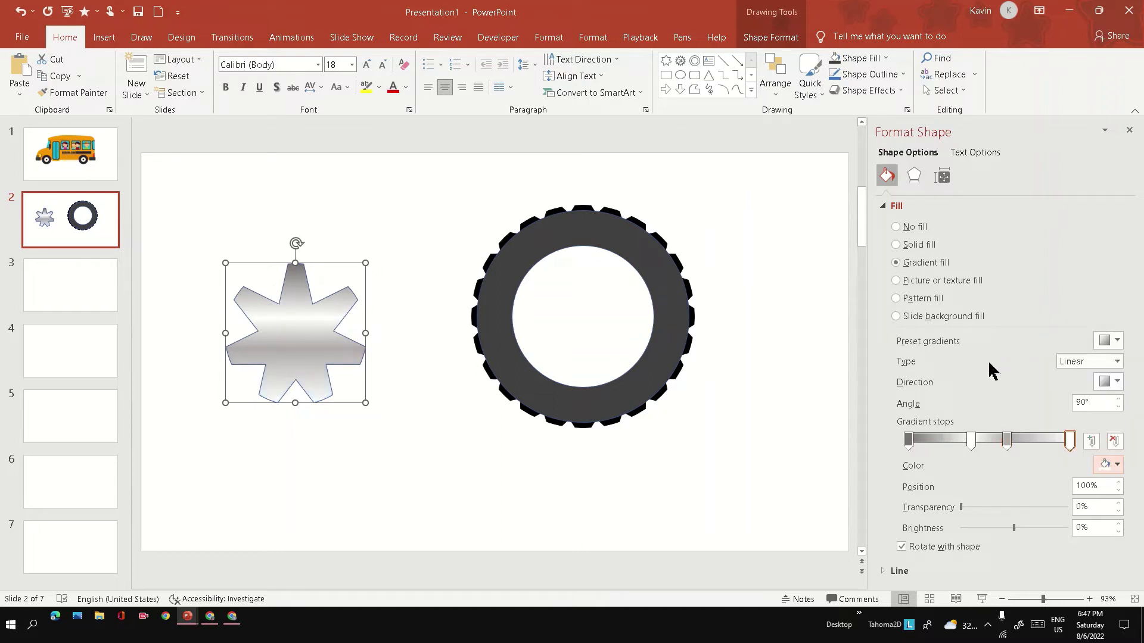
# - Set the gradient type to Linear after trying Radial and Rectangular, then centre the star in the tyre
pyautogui.click(1116, 362)
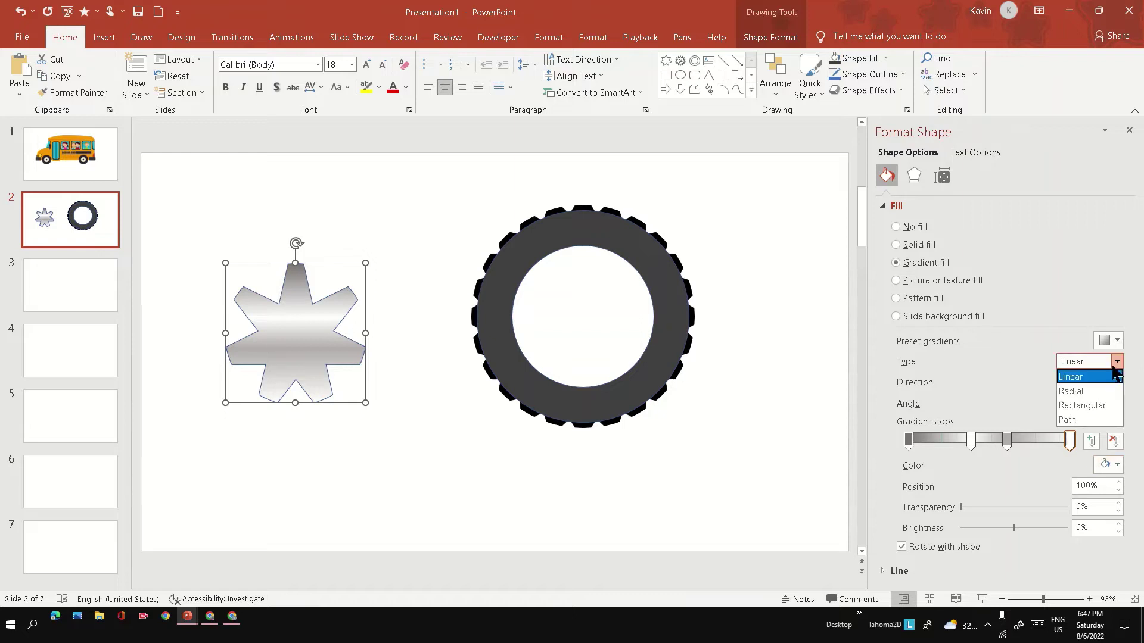
pyautogui.click(1095, 388)
pyautogui.click(1116, 362)
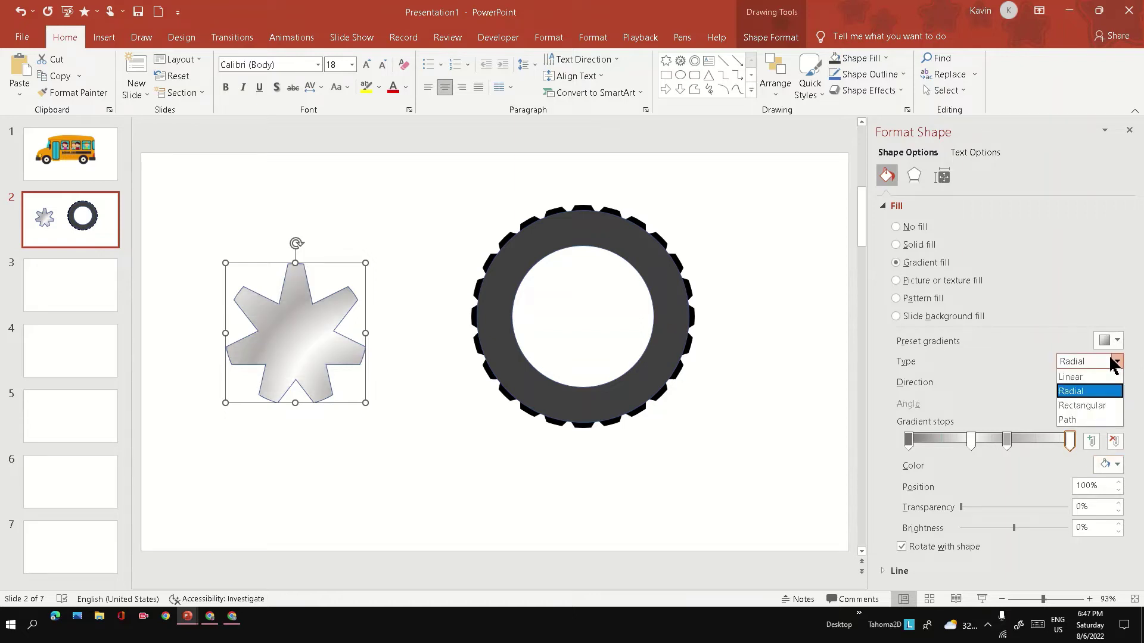
pyautogui.click(1094, 401)
pyautogui.click(1115, 362)
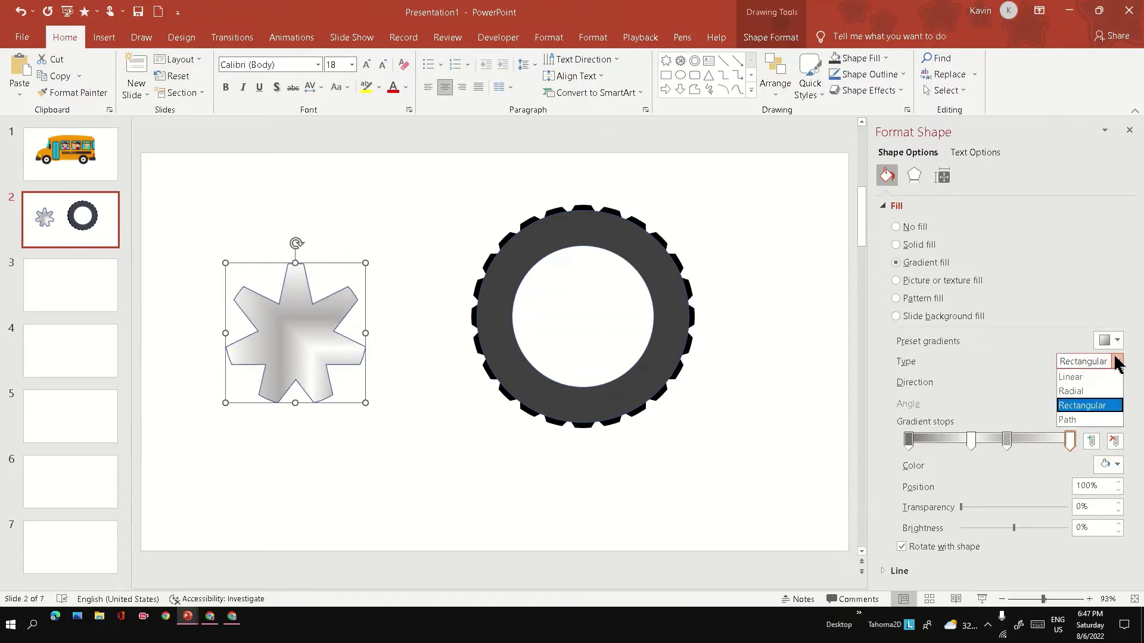
pyautogui.click(1078, 377)
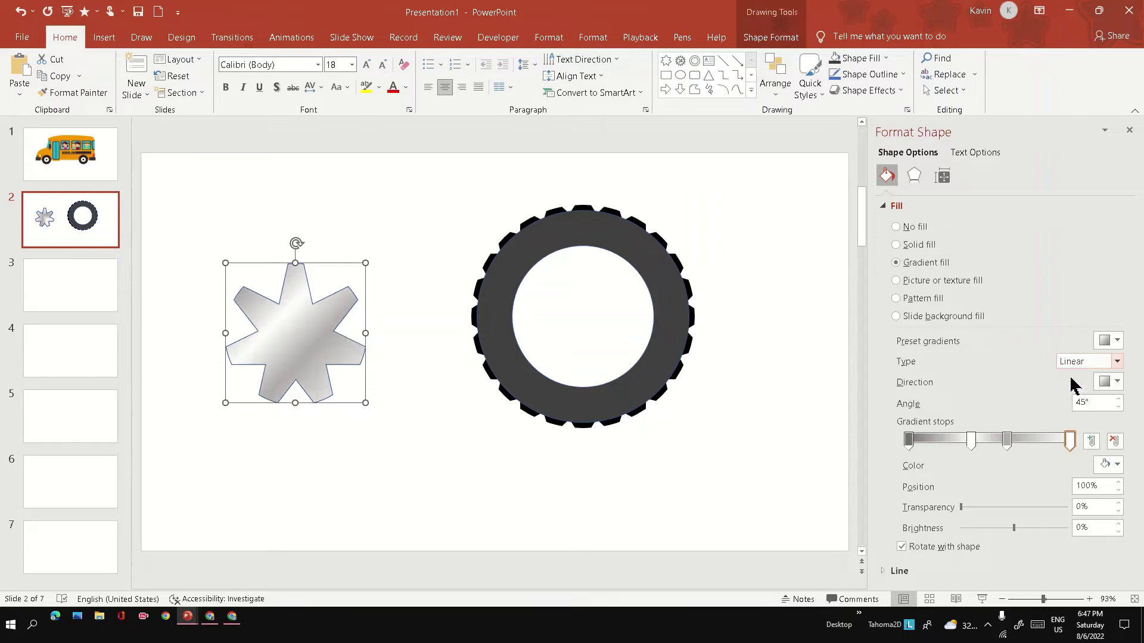
pyautogui.click(819, 398)
pyautogui.moveTo(279, 339); pyautogui.dragTo(564, 325)
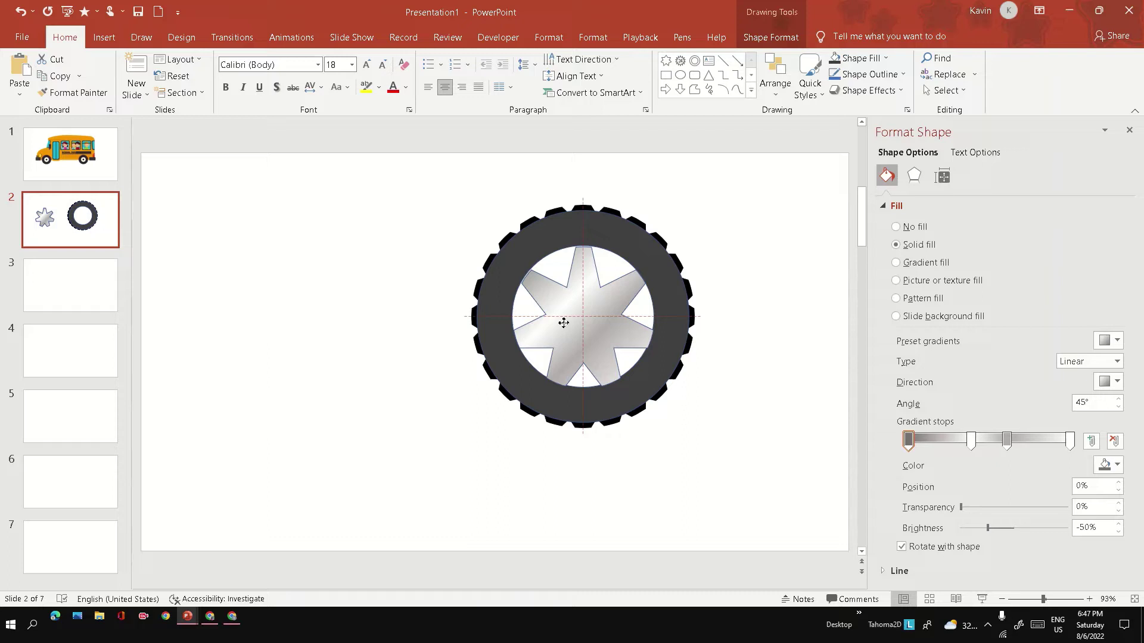
# - Draw a small oval and size it 0.15 by 0.15 inches
pyautogui.click(333, 182)
pyautogui.click(104, 37)
pyautogui.click(225, 96)
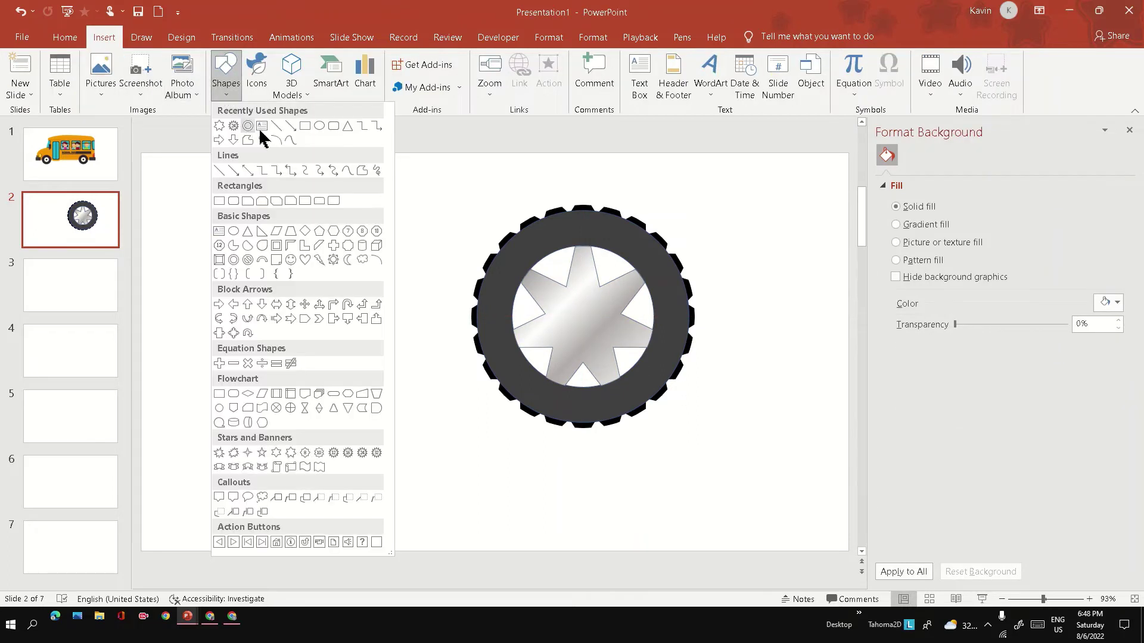
pyautogui.click(234, 232)
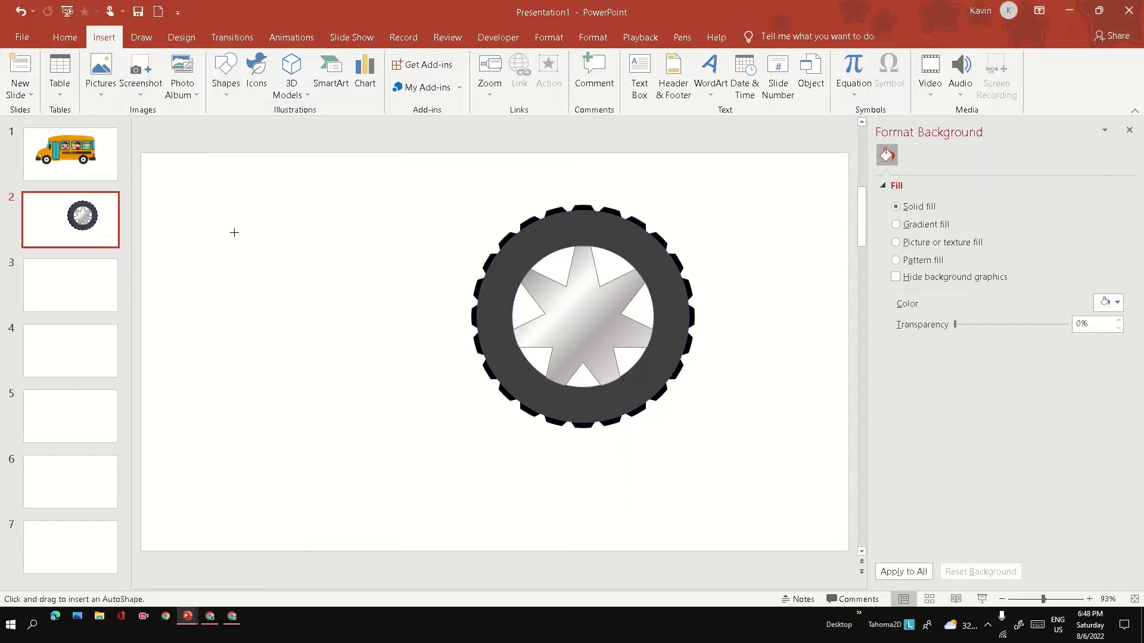
pyautogui.click(290, 304)
pyautogui.click(1092, 65)
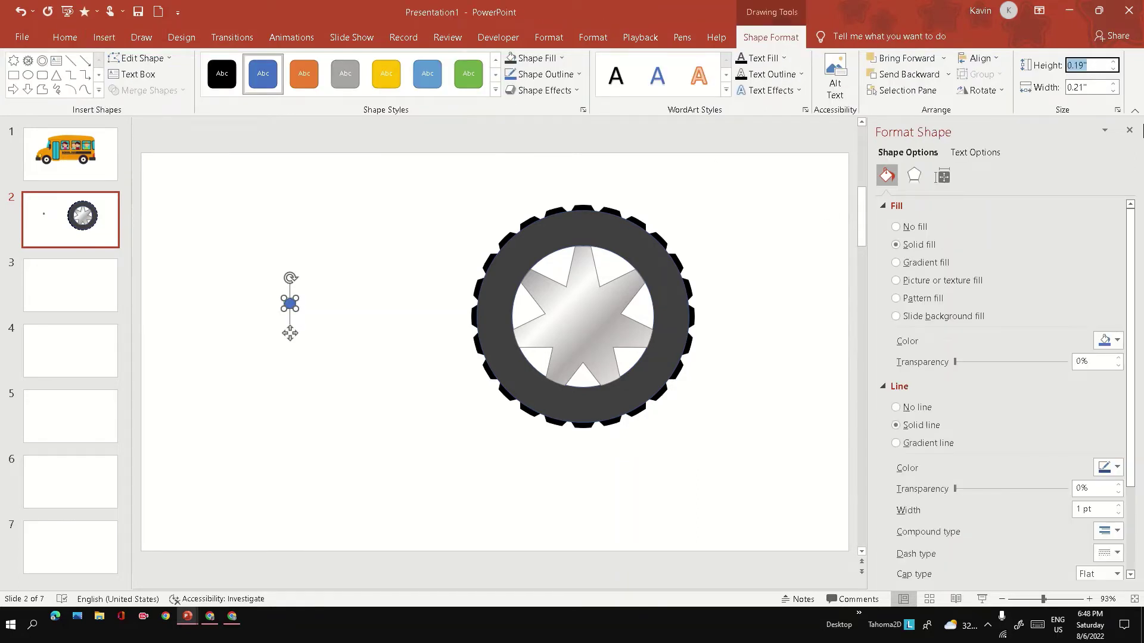
pyautogui.press('Tab')
pyautogui.press('BackSpace')
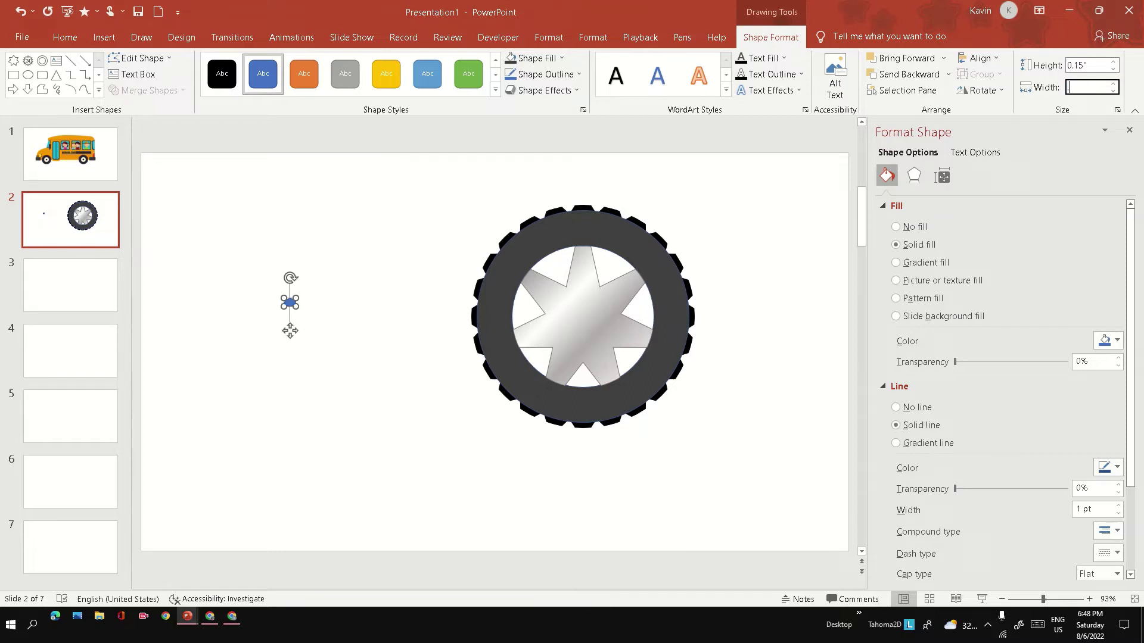
pyautogui.press('Return')
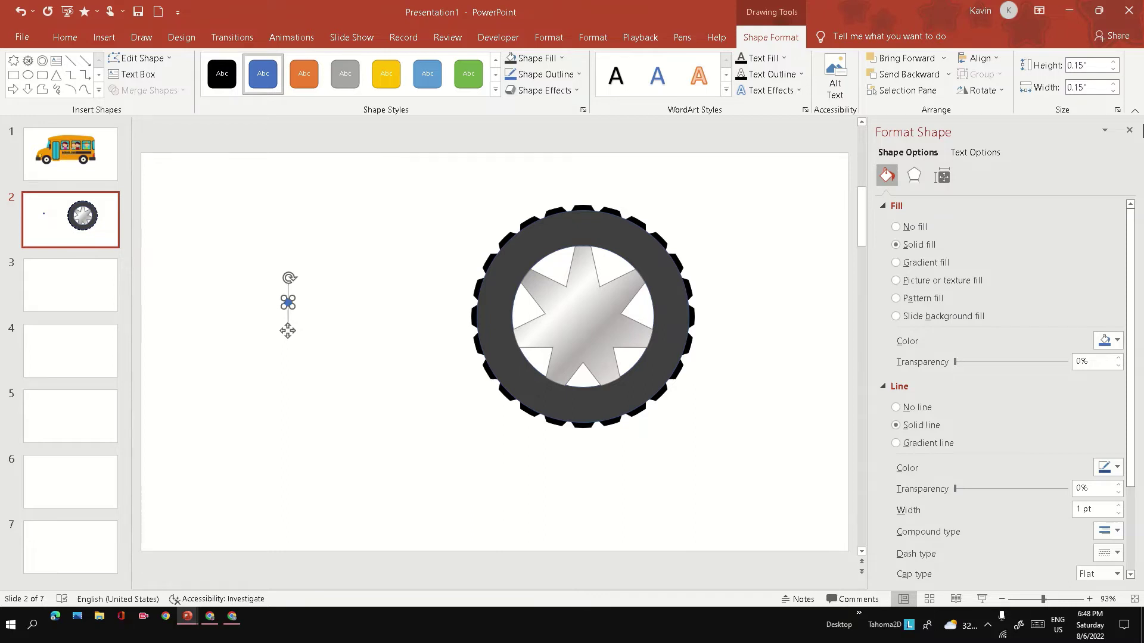
# - Format Painter the hub's silver gradient onto the circle, set it on the hub, and copy the tyre ring left
pyautogui.click(591, 304)
pyautogui.click(65, 40)
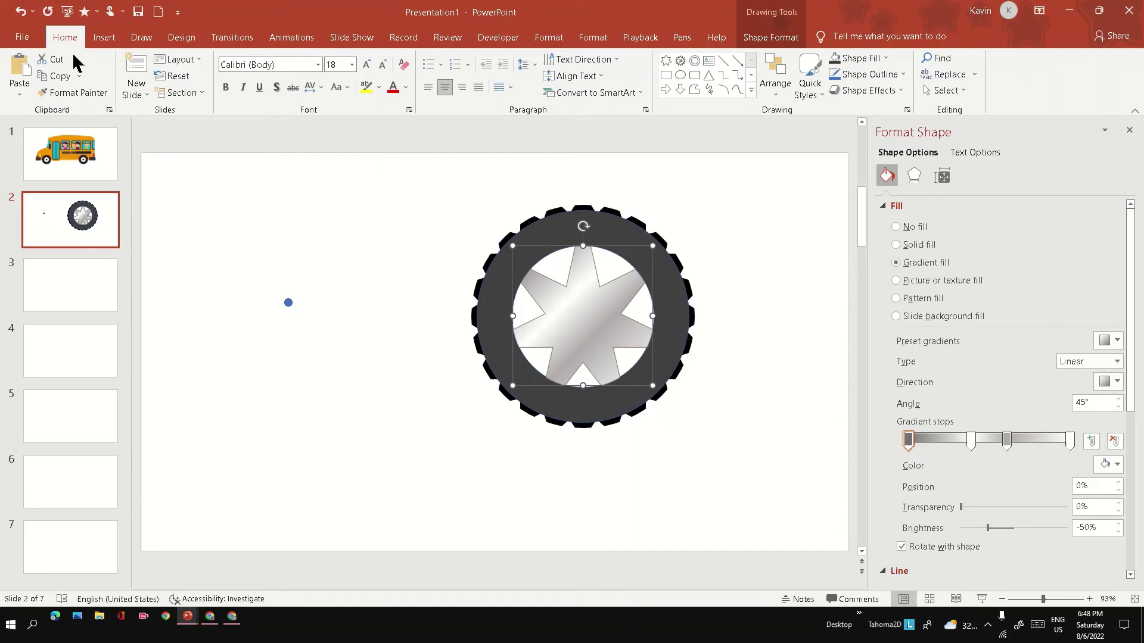
pyautogui.click(72, 92)
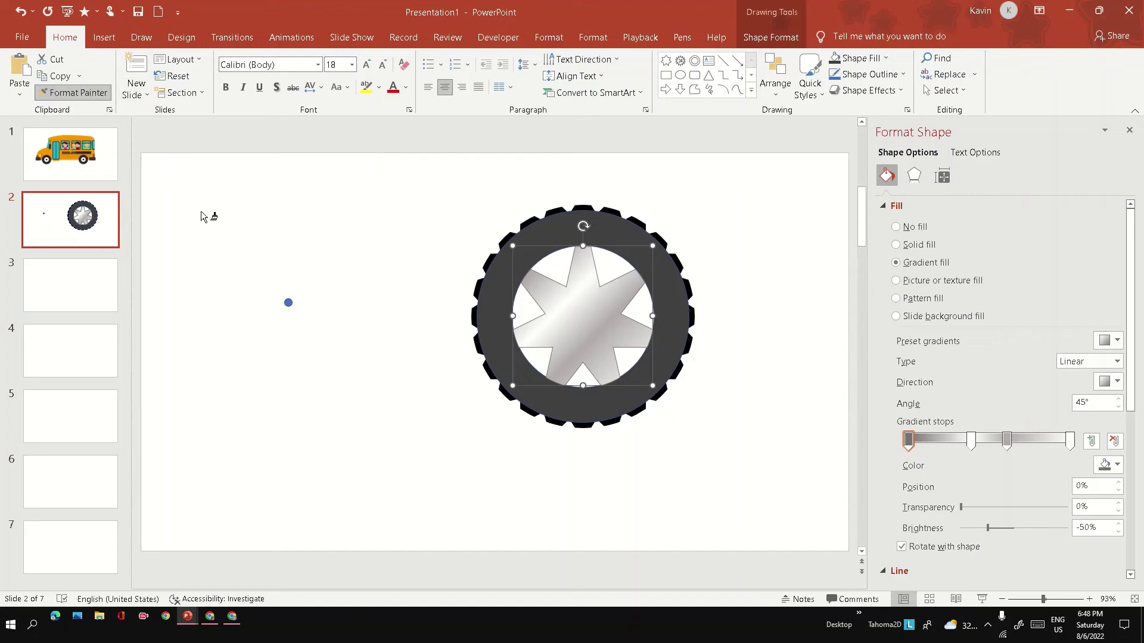
pyautogui.click(289, 304)
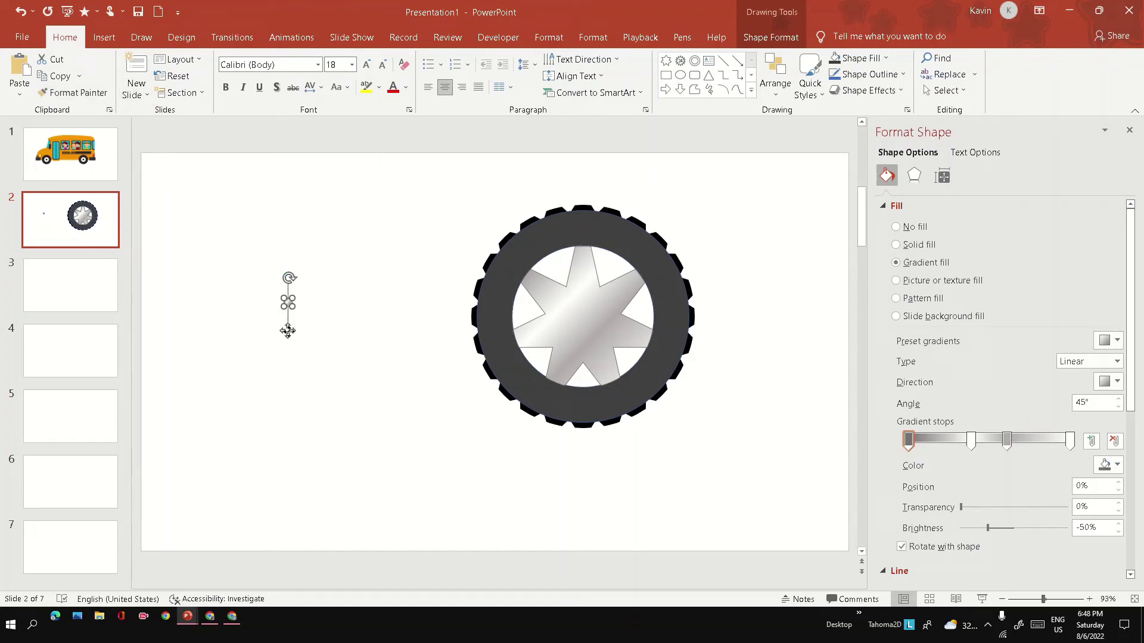
pyautogui.moveTo(288, 331); pyautogui.dragTo(603, 364)
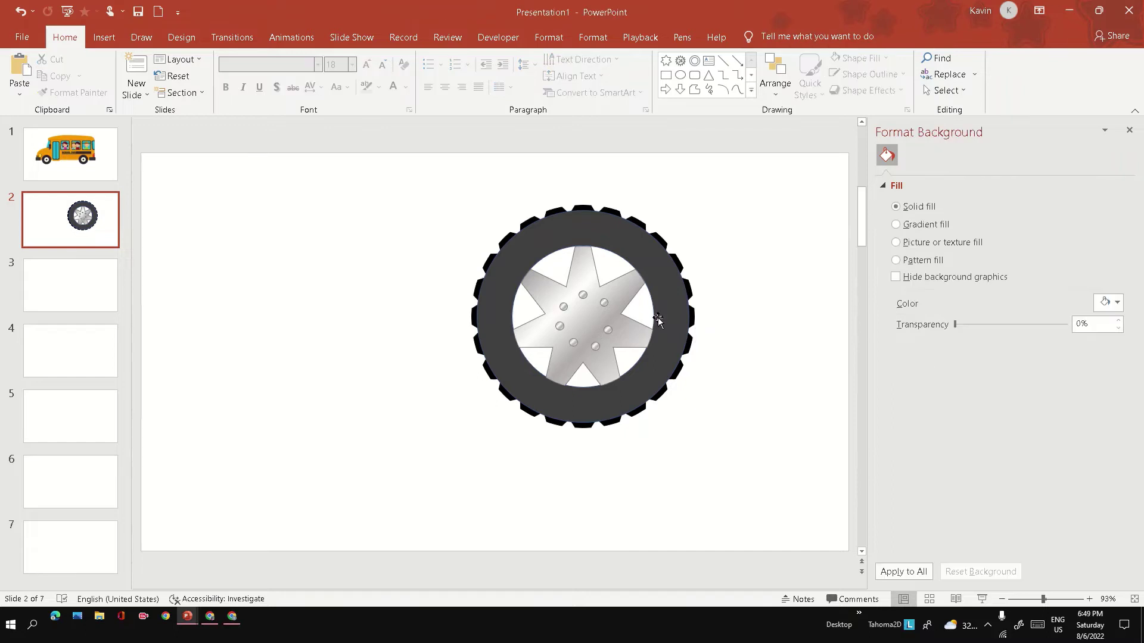
pyautogui.moveTo(658, 317); pyautogui.dragTo(382, 358)
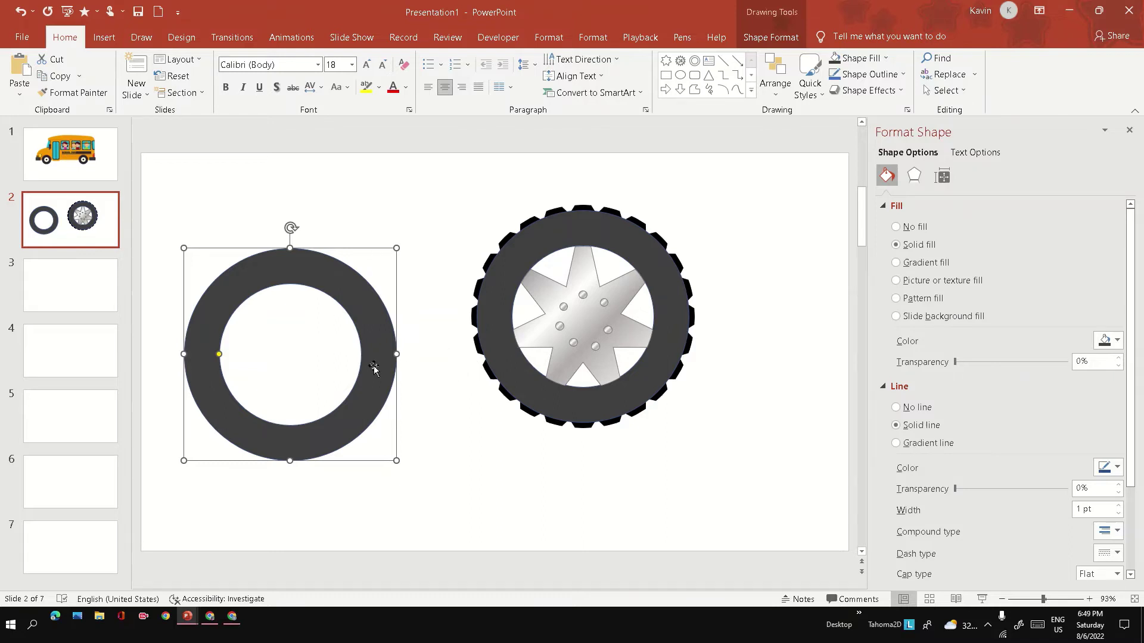
# - Copy the hub's silver gradient onto the ring, thin its band, and place it around the hub
pyautogui.click(618, 288)
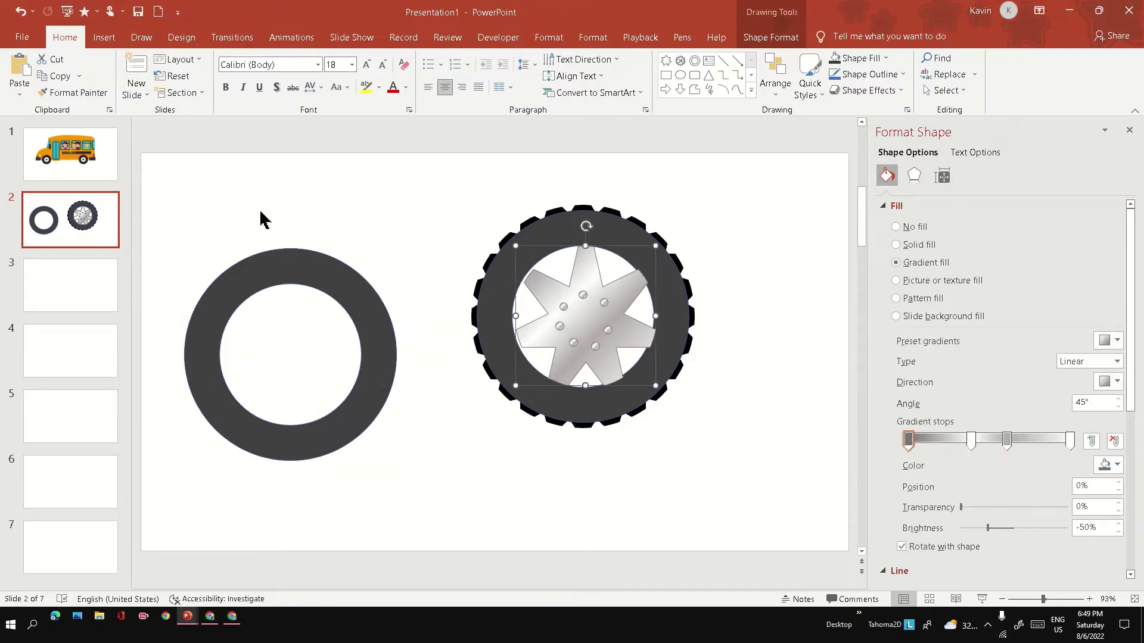
pyautogui.click(76, 93)
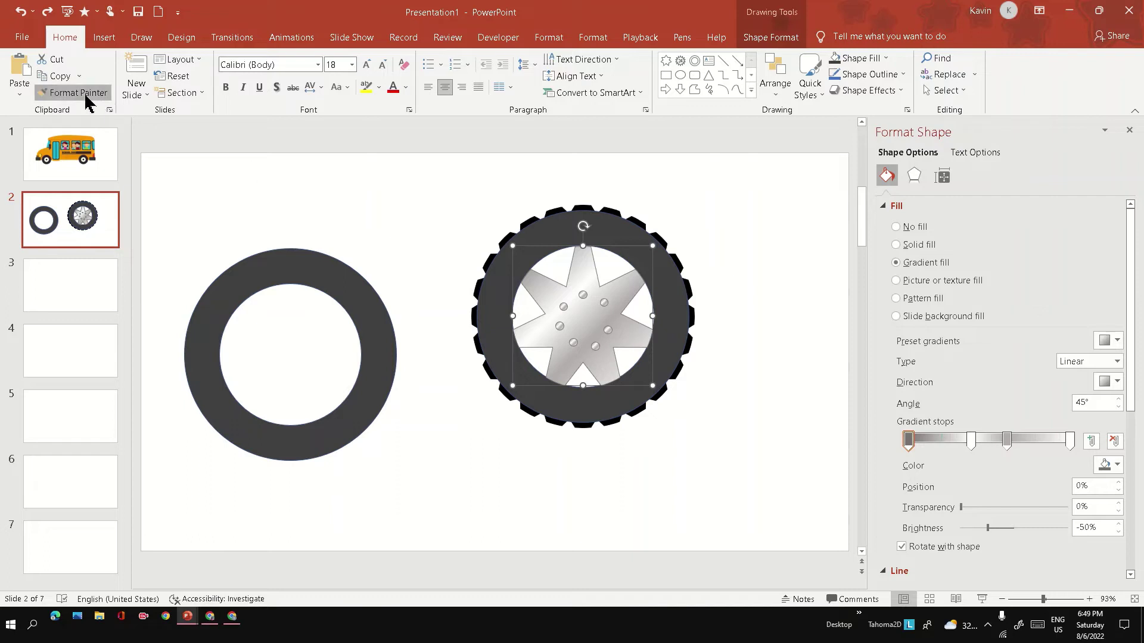
pyautogui.click(262, 288)
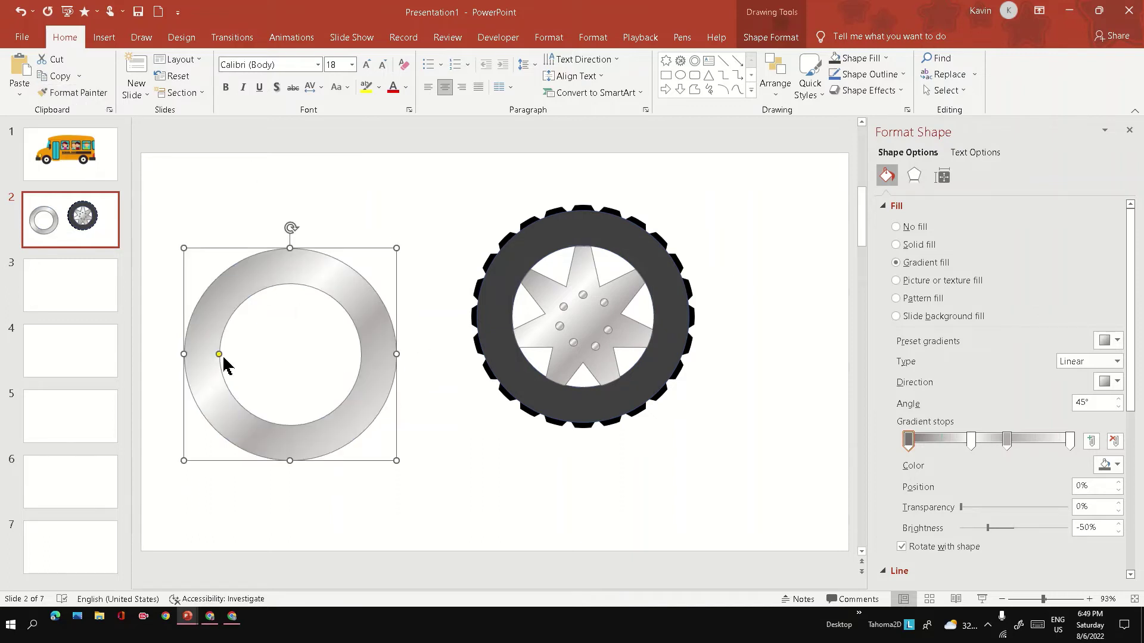
pyautogui.moveTo(219, 354); pyautogui.dragTo(191, 359)
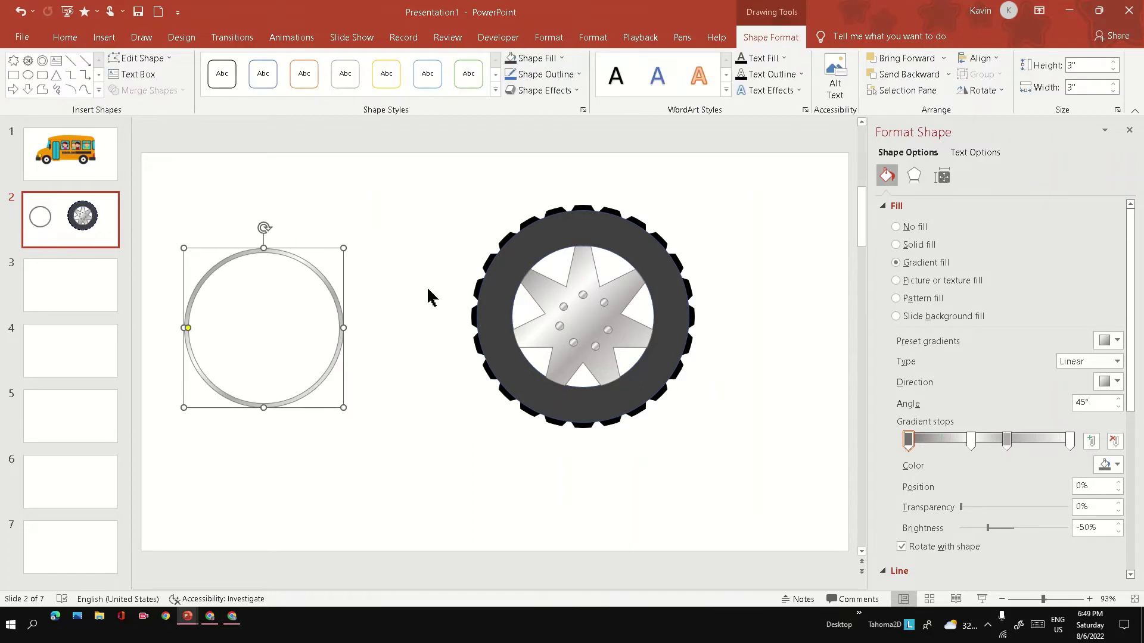
pyautogui.moveTo(253, 254); pyautogui.dragTo(574, 243)
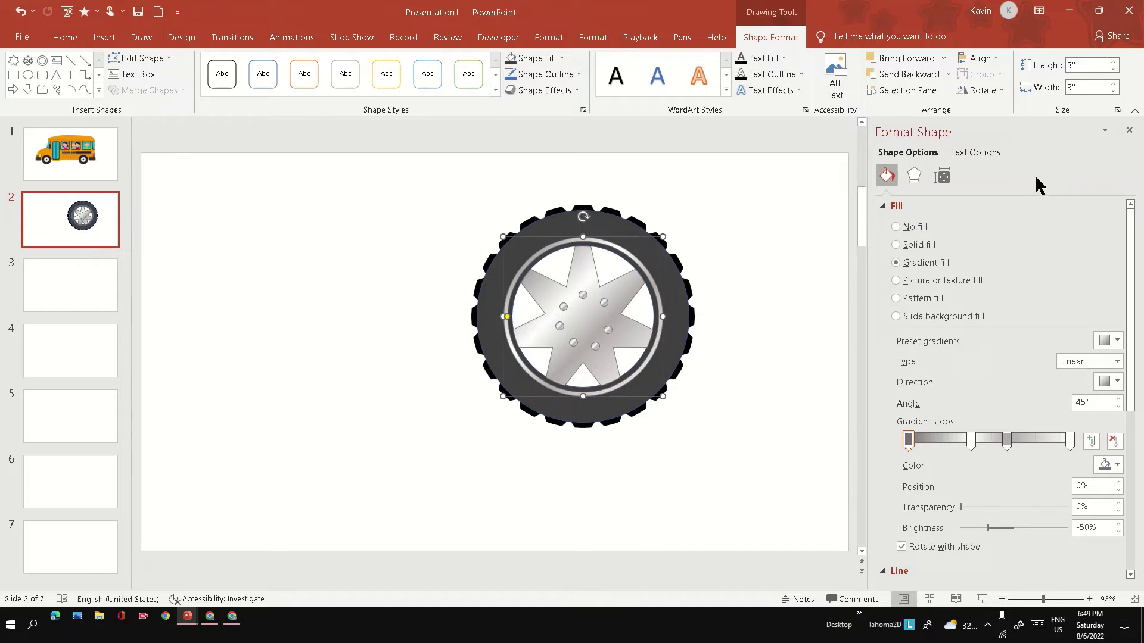
# - Select every wheel part and group them into a single object
pyautogui.click(752, 253)
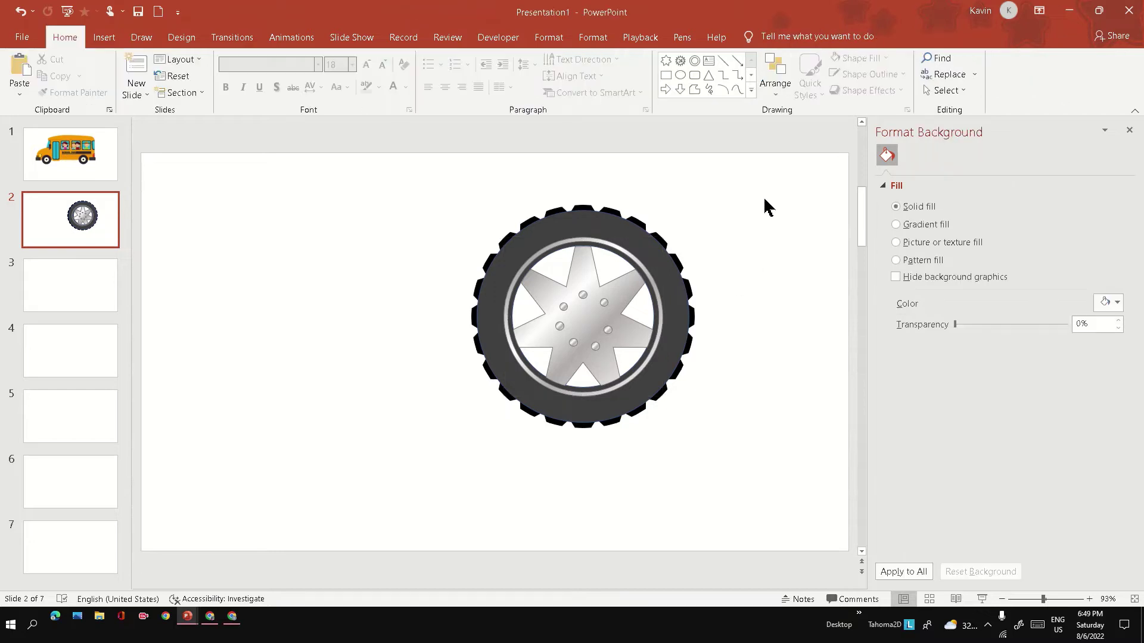
pyautogui.moveTo(757, 180); pyautogui.dragTo(375, 488)
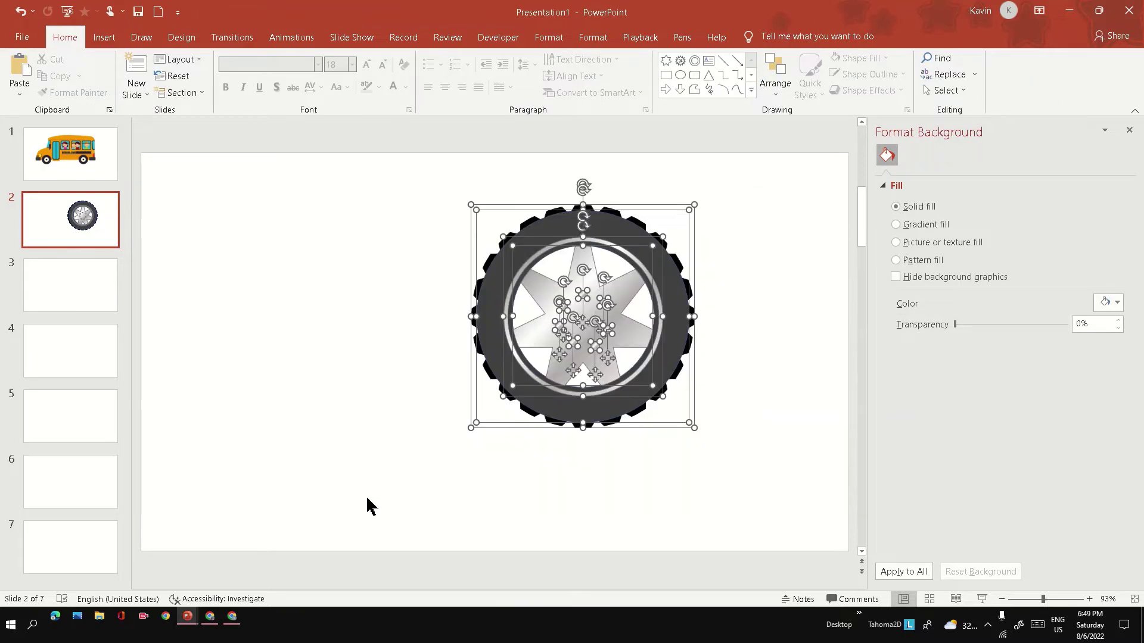
pyautogui.rightClick(527, 391)
pyautogui.moveTo(619, 232)
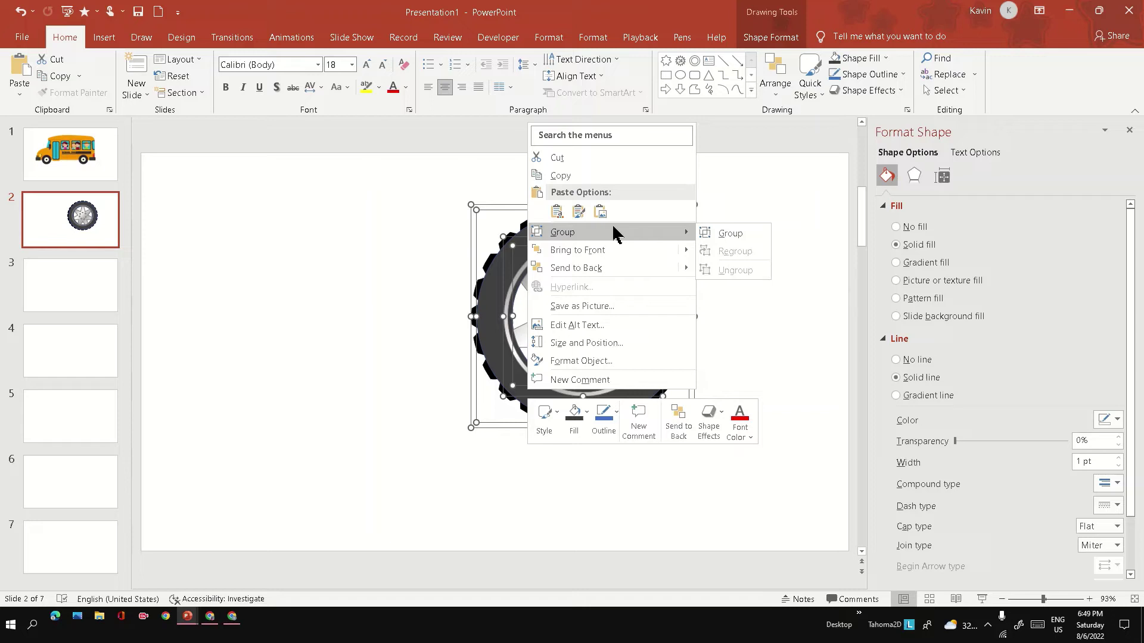
pyautogui.click(732, 234)
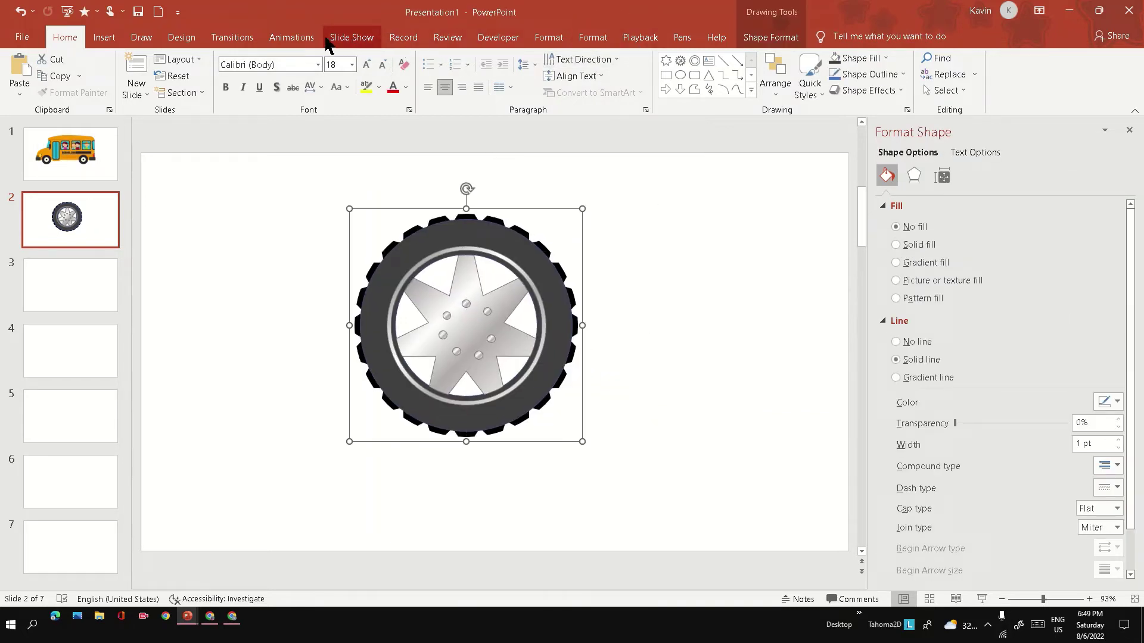
# - Apply the Spin emphasis animation to the grouped wheel
pyautogui.click(299, 41)
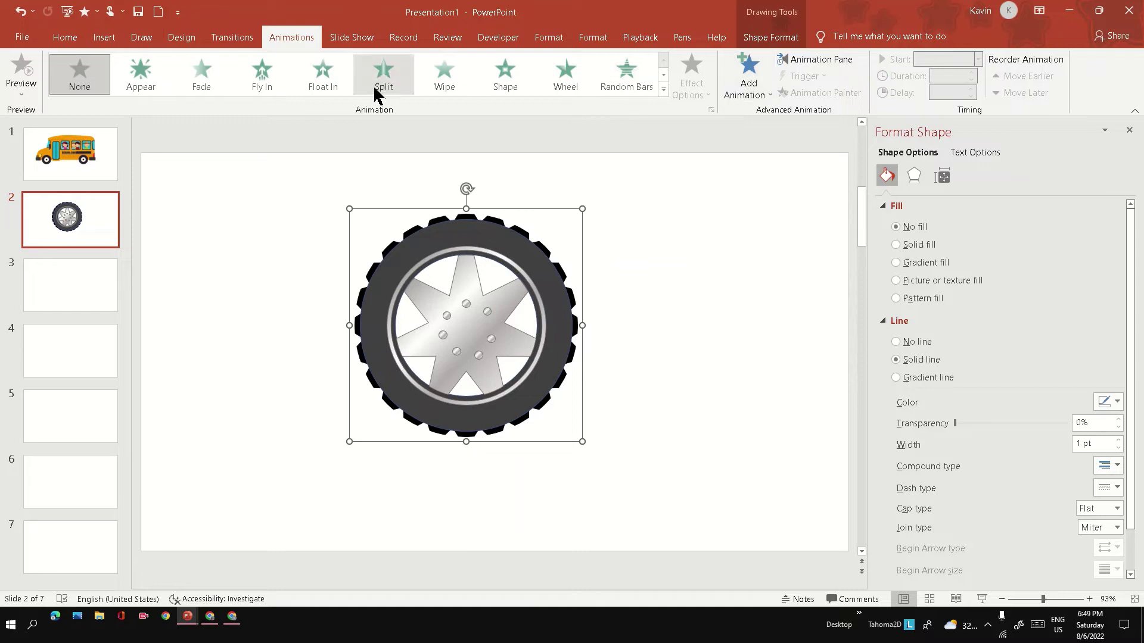
pyautogui.click(663, 75)
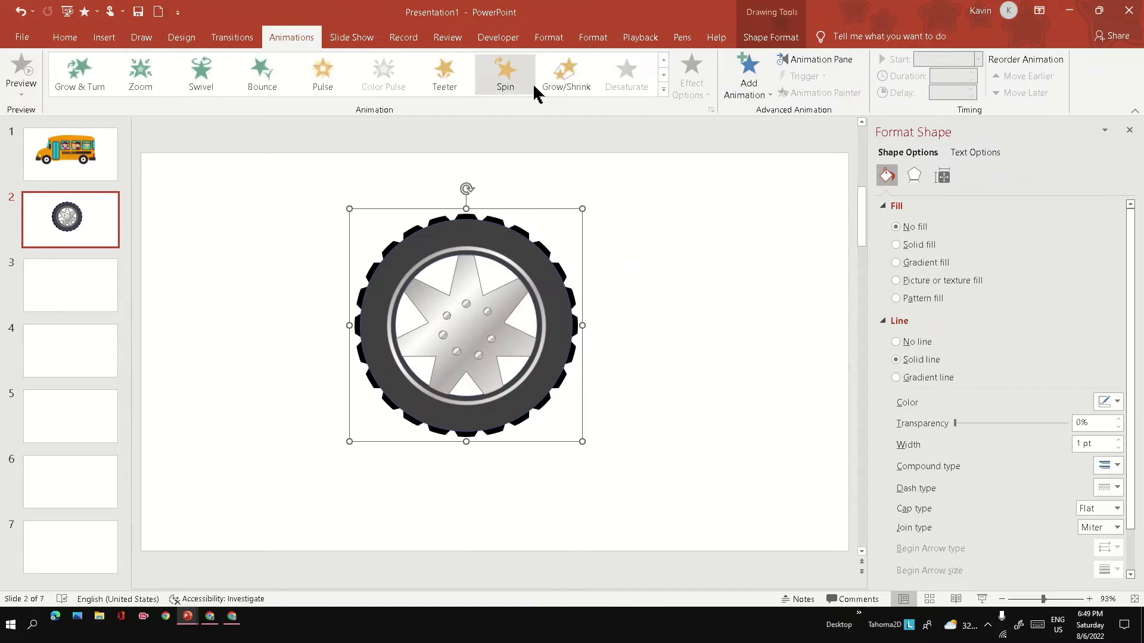
pyautogui.click(505, 83)
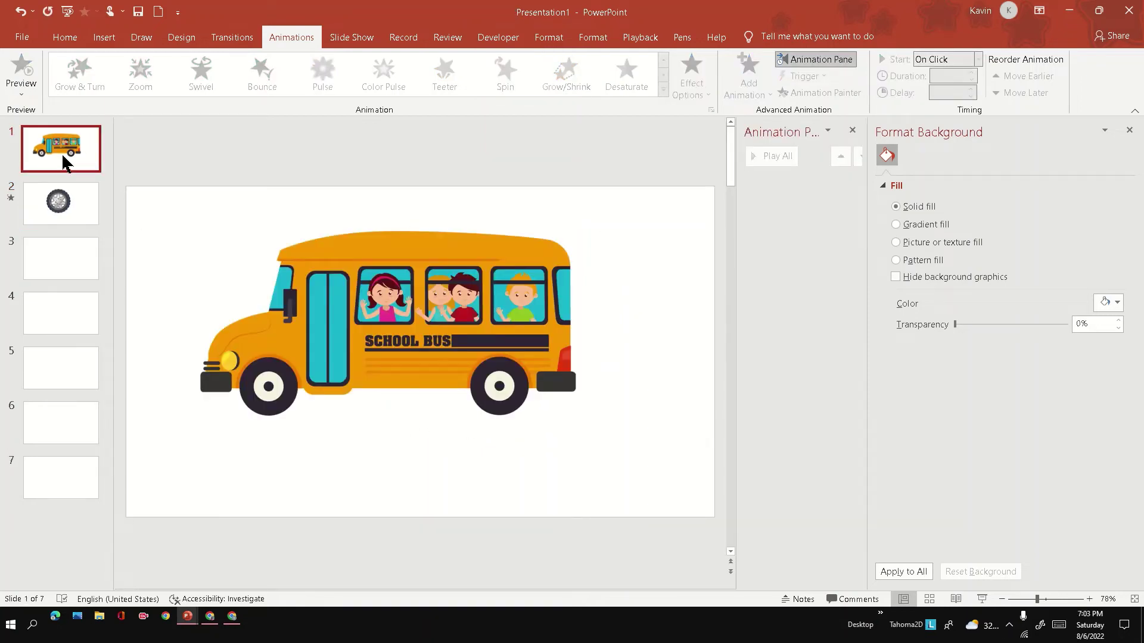
# - Duplicate the bus slide and paste the spinning wheel onto the copy
pyautogui.rightClick(63, 156)
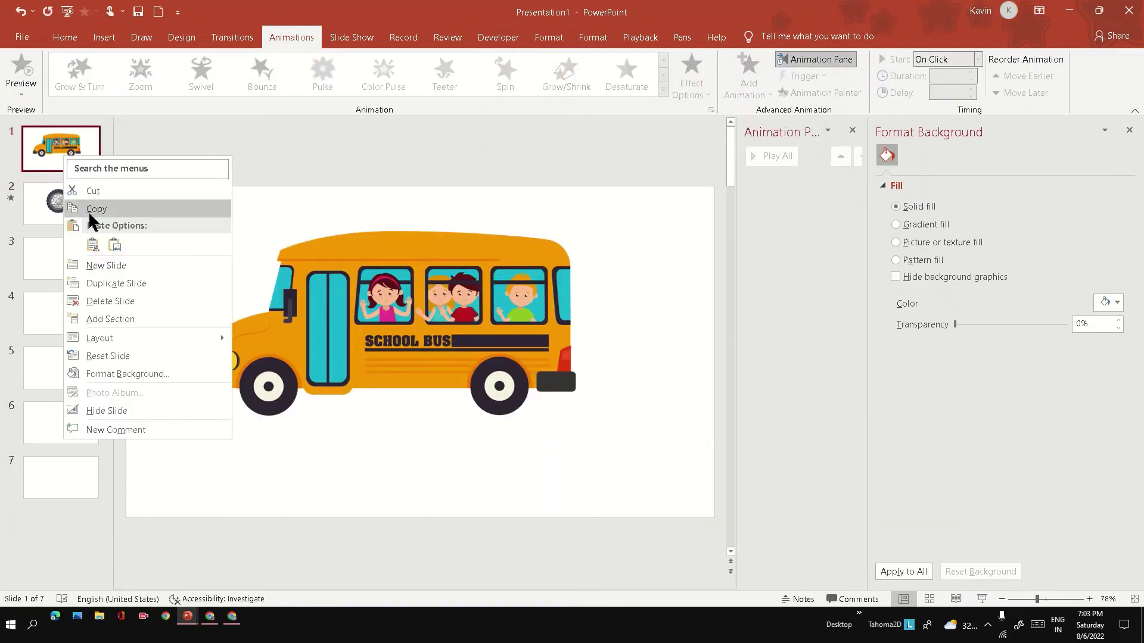
pyautogui.click(112, 284)
pyautogui.click(63, 262)
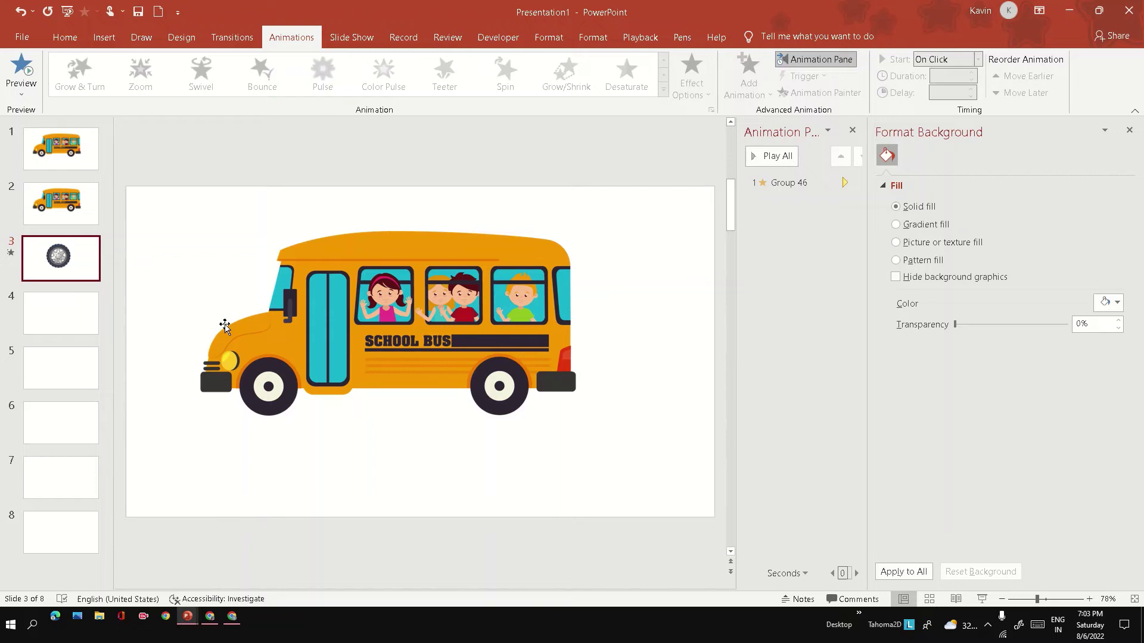
pyautogui.click(396, 345)
pyautogui.hotkey('ctrl', 'c')
pyautogui.click(60, 203)
pyautogui.hotkey('ctrl', 'v')
# - Shrink the pasted wheel and fit copies over the bus's front and rear wheels
pyautogui.scroll(5, 519, 350)
pyautogui.scroll(-5, 518, 350)
pyautogui.moveTo(604, 159); pyautogui.dragTo(331, 434)
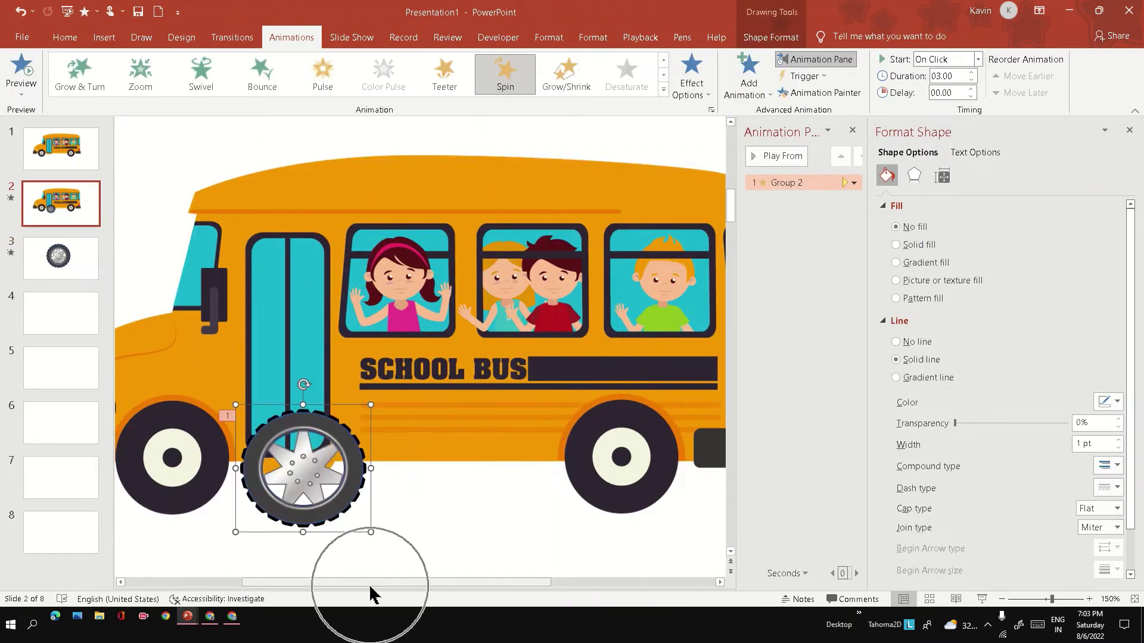
pyautogui.scroll(3, 482, 545)
pyautogui.hscroll(3, 481, 545)
pyautogui.moveTo(425, 443); pyautogui.dragTo(293, 433)
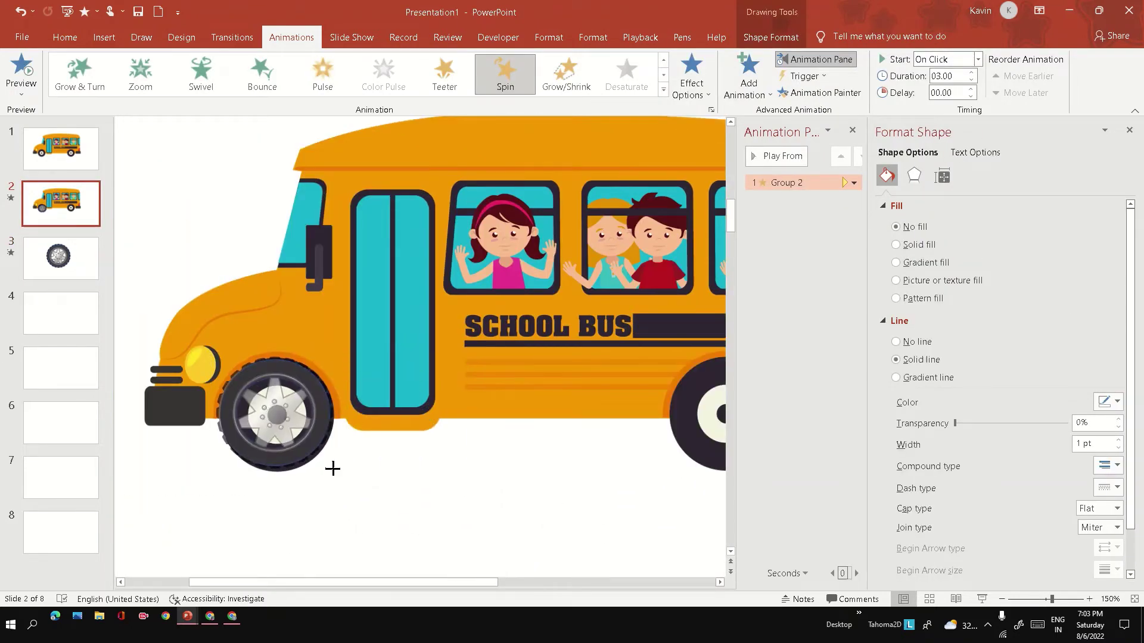
pyautogui.moveTo(332, 472); pyautogui.dragTo(327, 470)
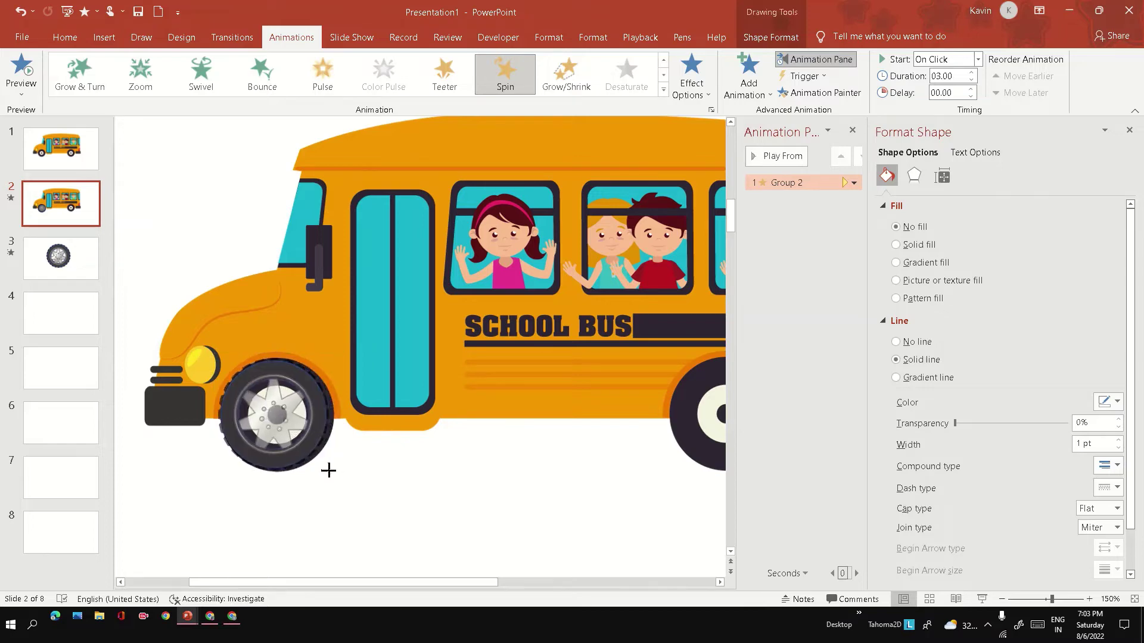
pyautogui.scroll(-2, 447, 485)
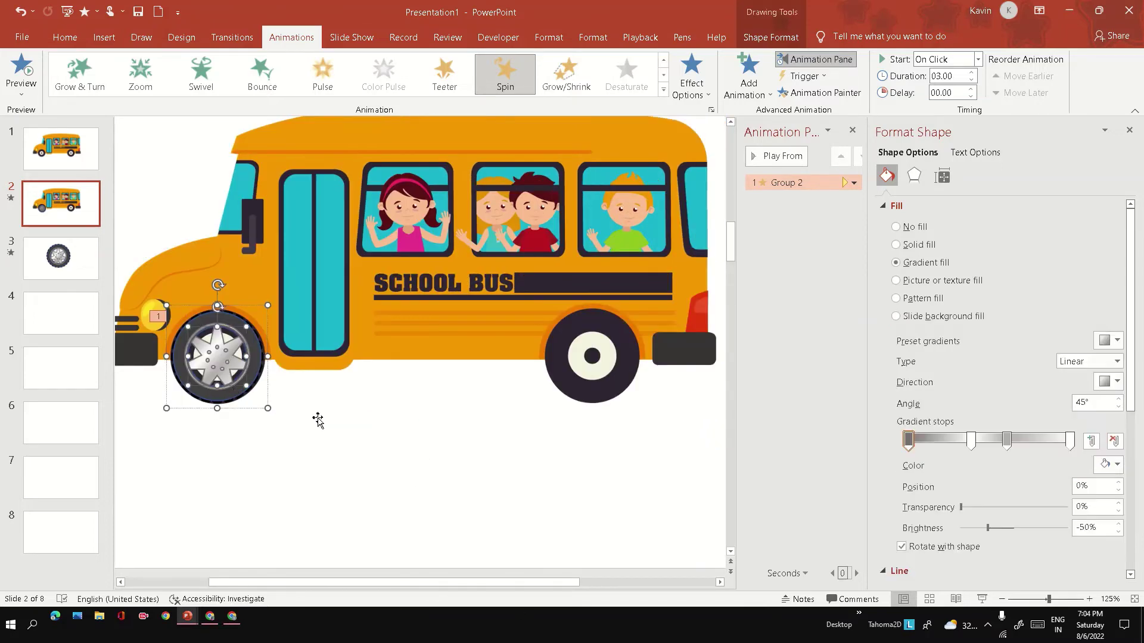
pyautogui.moveTo(226, 396); pyautogui.dragTo(607, 401)
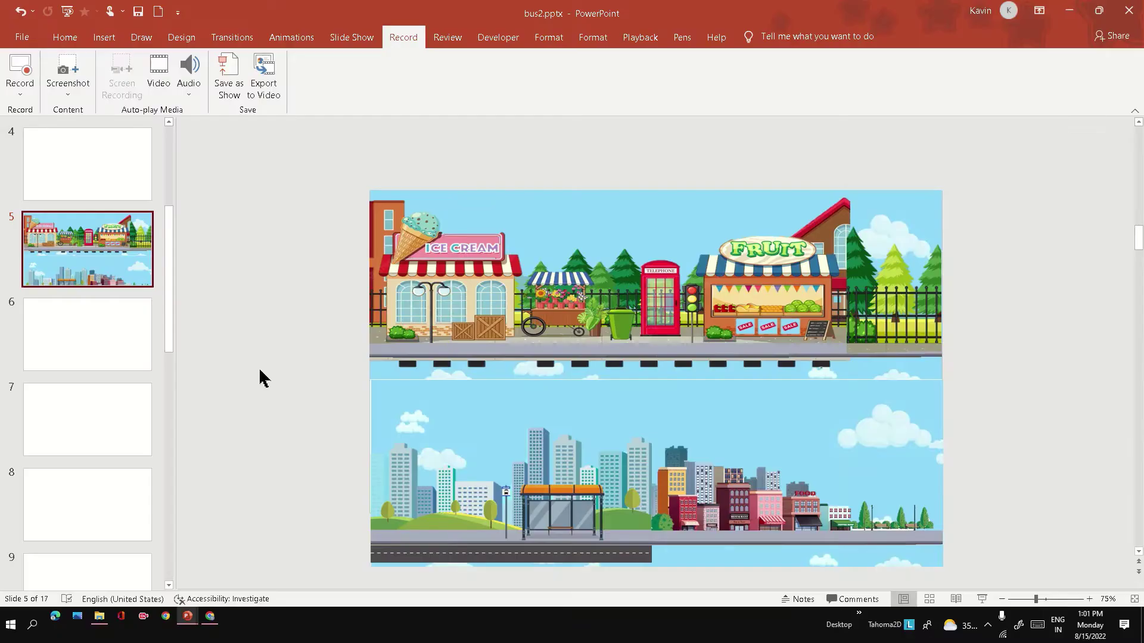
# - Reposition the shop-street and city pictures on slide 5
pyautogui.click(505, 295)
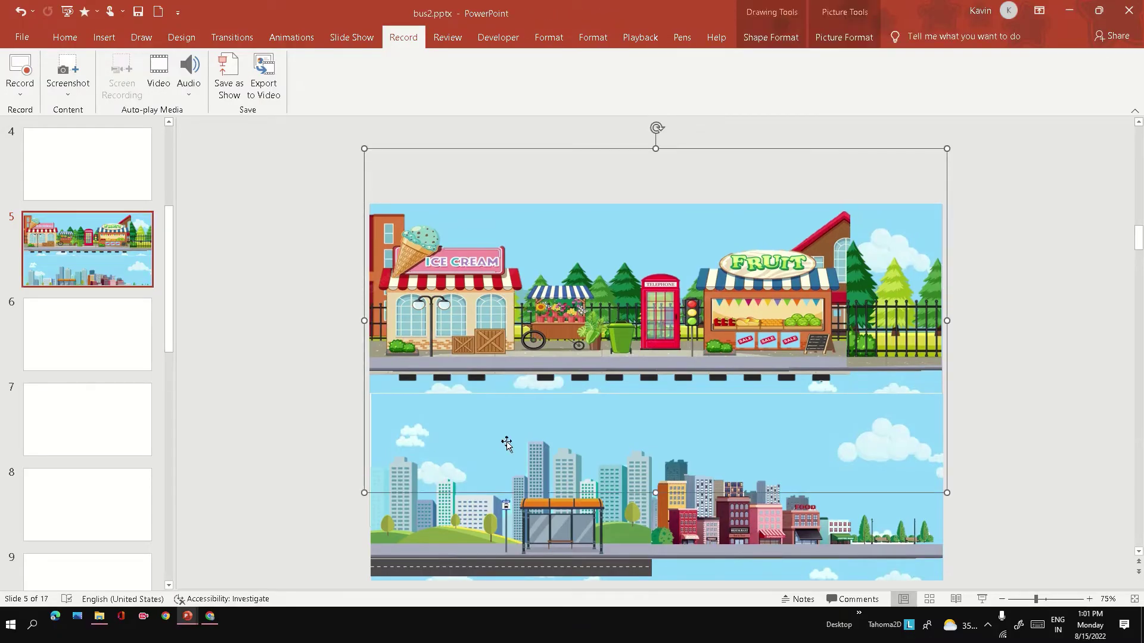
pyautogui.moveTo(565, 320)
pyautogui.mouseDown()
pyautogui.moveTo(637, 243)
pyautogui.moveTo(579, 251)
pyautogui.moveTo(566, 276)
pyautogui.moveTo(578, 316)
pyautogui.mouseUp()
pyautogui.click(563, 506)
pyautogui.moveTo(536, 493)
pyautogui.mouseDown()
pyautogui.moveTo(597, 509)
pyautogui.moveTo(560, 484)
pyautogui.moveTo(541, 487)
pyautogui.mouseUp()
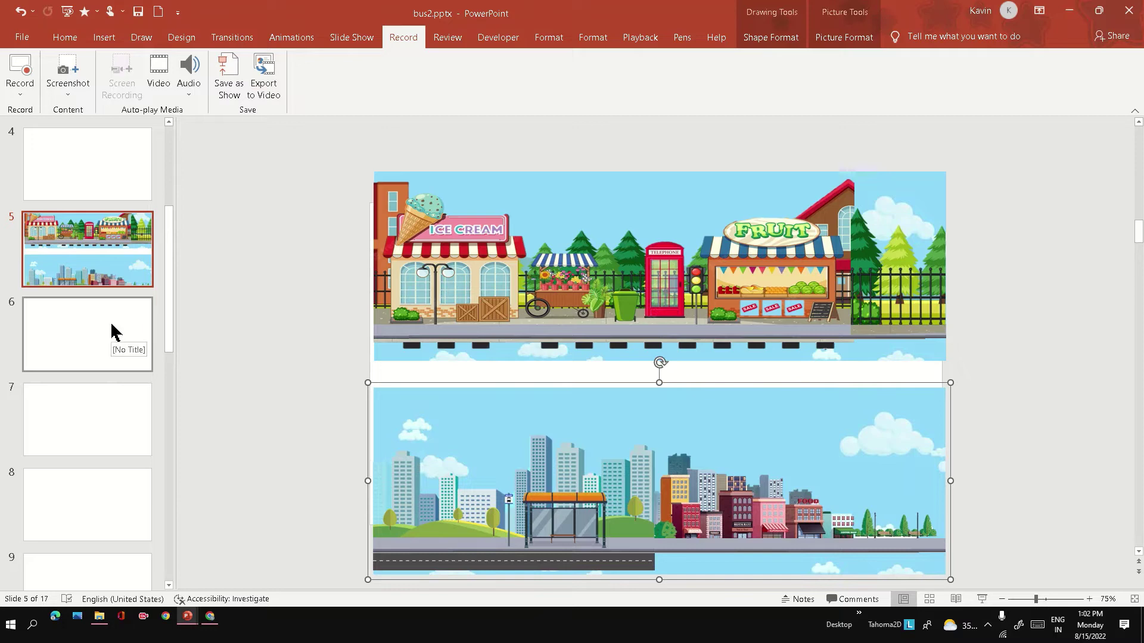
# - Cut the shop-street picture from slide 5 and paste it on slide 6, aligned to the left edge
pyautogui.click(113, 329)
pyautogui.click(120, 261)
pyautogui.click(510, 260)
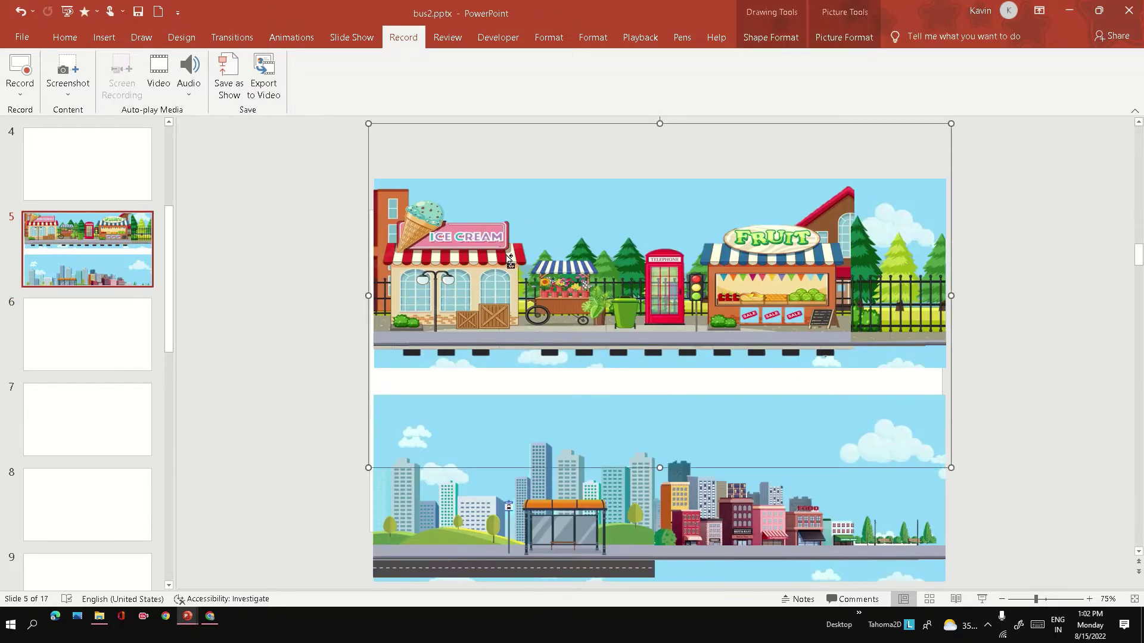
pyautogui.hotkey('ctrl', 'x')
pyautogui.click(71, 340)
pyautogui.hotkey('ctrl', 'v')
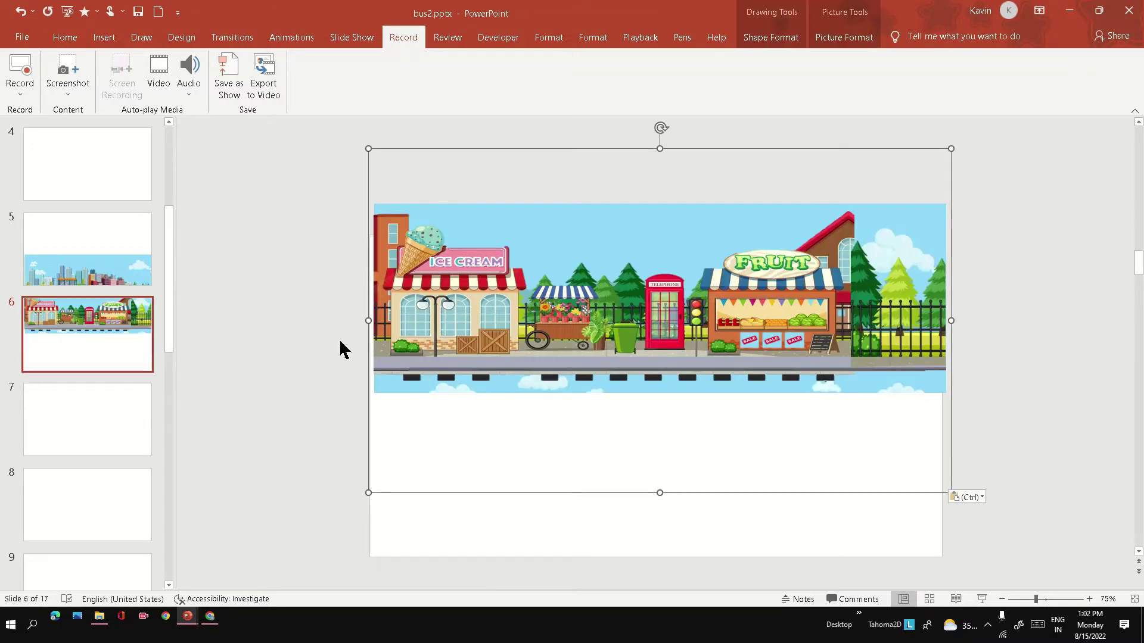
pyautogui.moveTo(525, 314)
pyautogui.mouseDown()
pyautogui.moveTo(521, 283)
pyautogui.moveTo(529, 335)
pyautogui.moveTo(522, 301)
pyautogui.mouseUp()
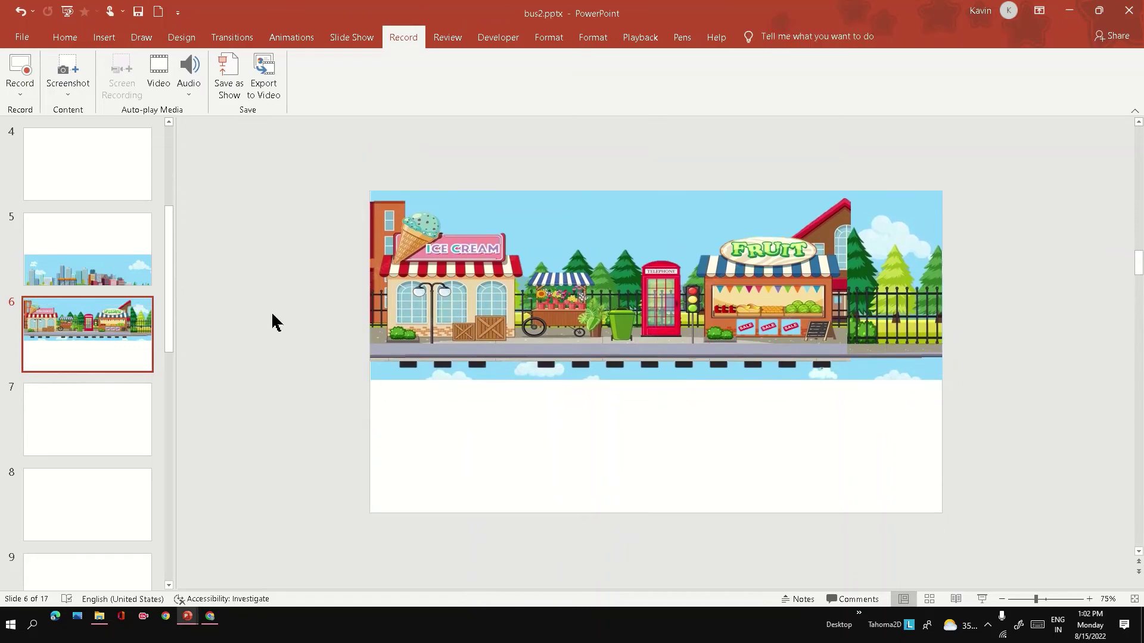
# - Draw a black-styled rectangle under the street picture and stretch it to the slide's bottom edge
pyautogui.click(111, 37)
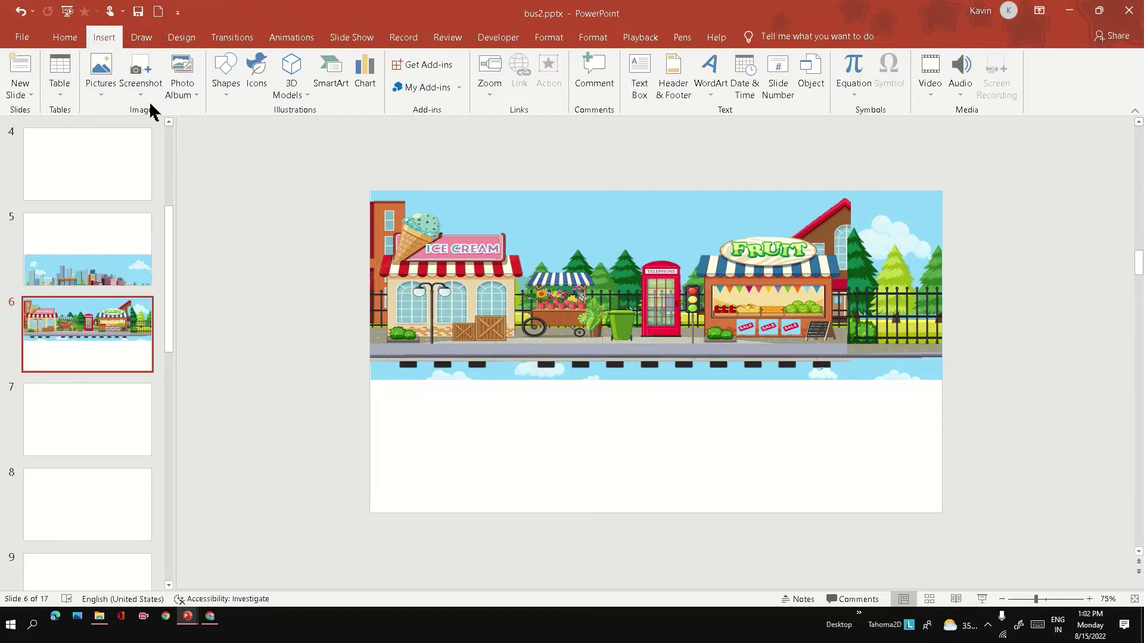
pyautogui.click(220, 100)
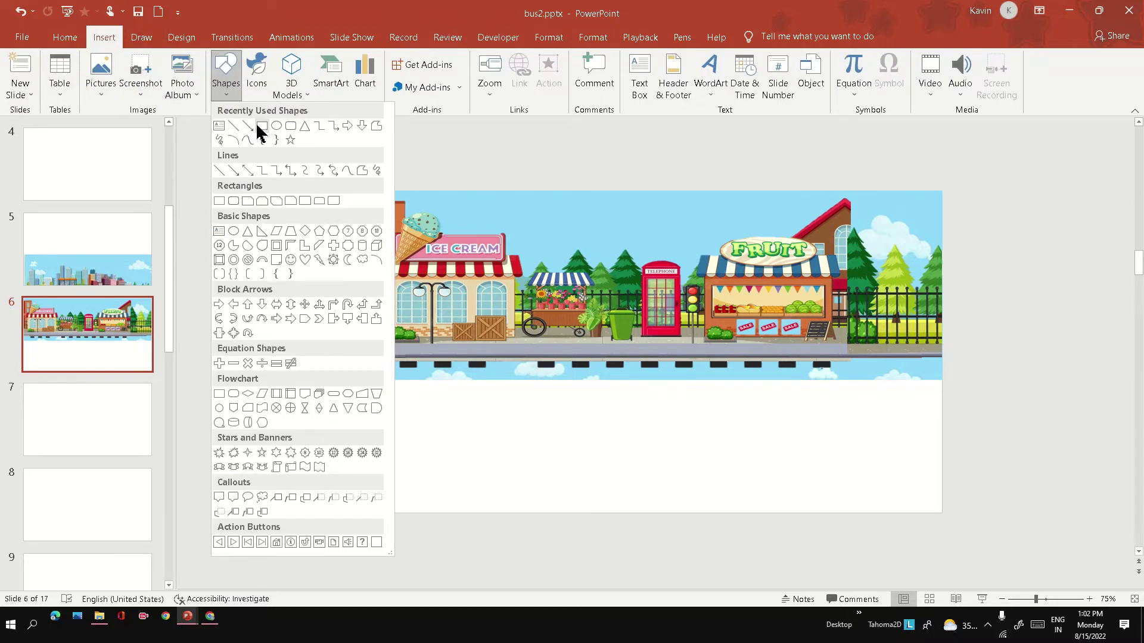
pyautogui.click(261, 127)
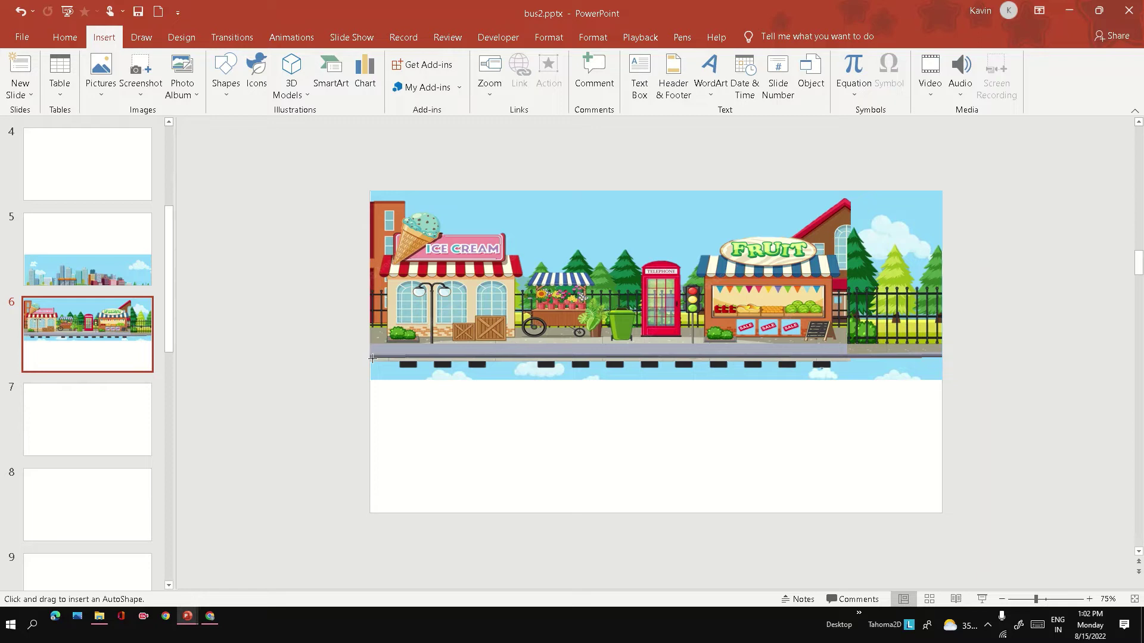
pyautogui.moveTo(372, 358); pyautogui.dragTo(942, 513)
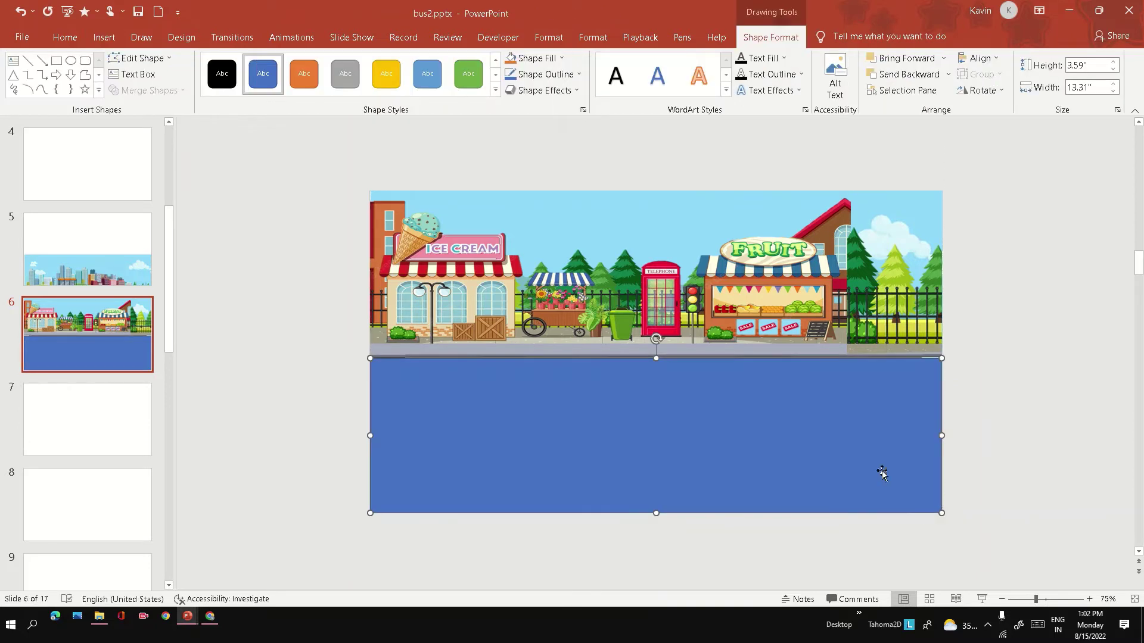
pyautogui.click(220, 85)
pyautogui.click(198, 267)
pyautogui.click(440, 423)
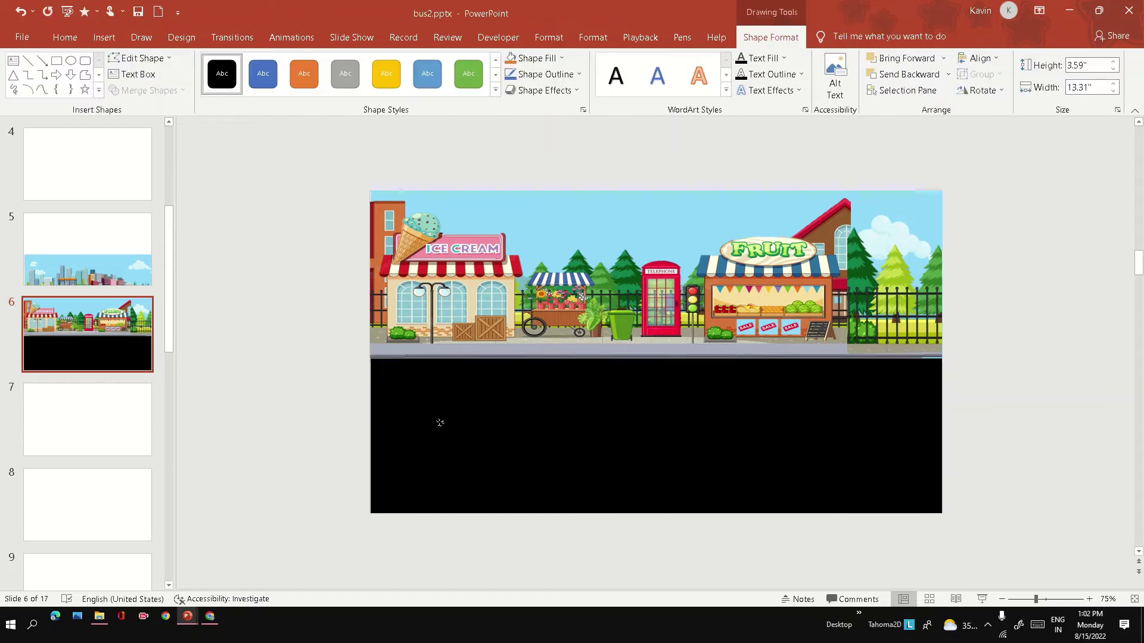
pyautogui.moveTo(439, 423); pyautogui.dragTo(440, 420)
pyautogui.press('Delete')
pyautogui.moveTo(655, 518); pyautogui.dragTo(655, 517)
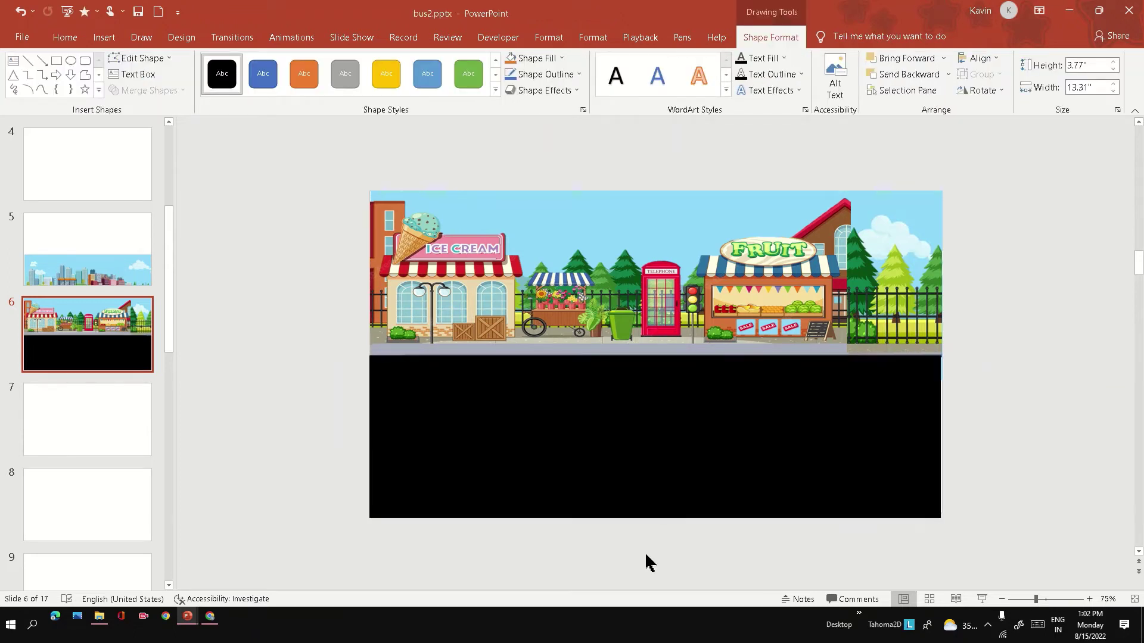
pyautogui.click(645, 561)
# - Draw a small rectangular dash on the road and fill it white
pyautogui.click(105, 38)
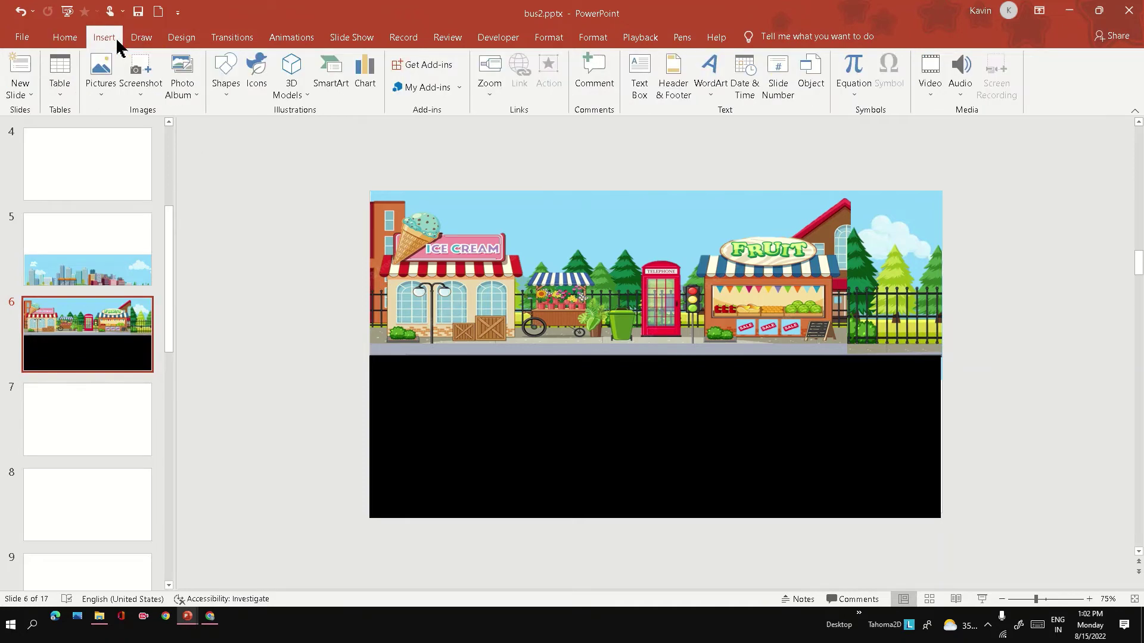
pyautogui.click(225, 95)
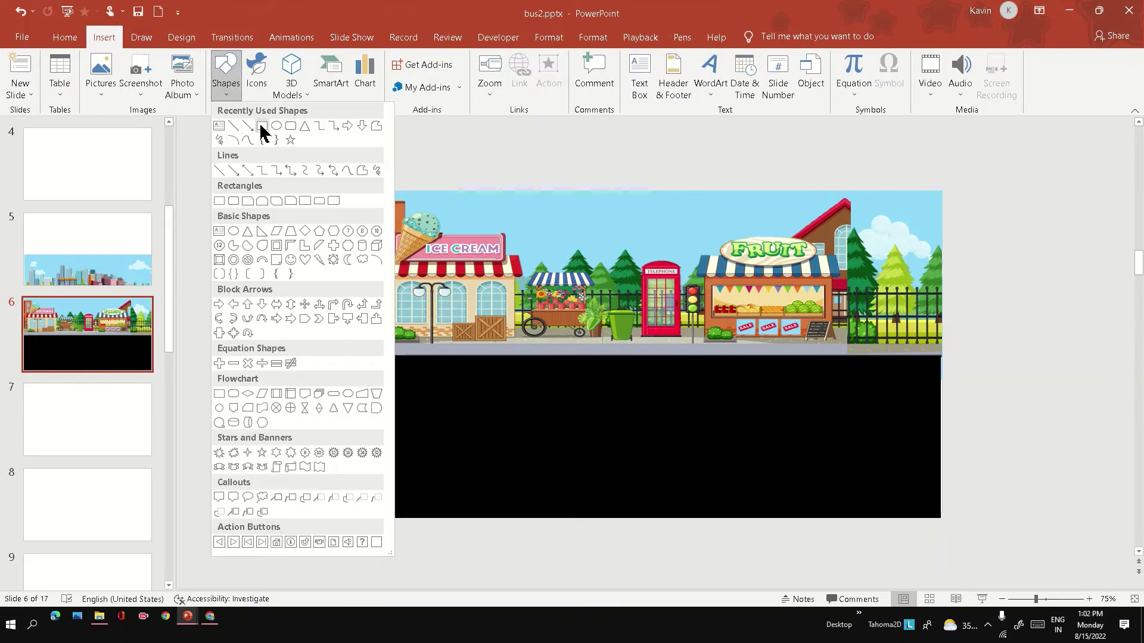
pyautogui.click(263, 127)
pyautogui.moveTo(374, 436); pyautogui.dragTo(399, 435)
pyautogui.click(455, 501)
pyautogui.click(402, 444)
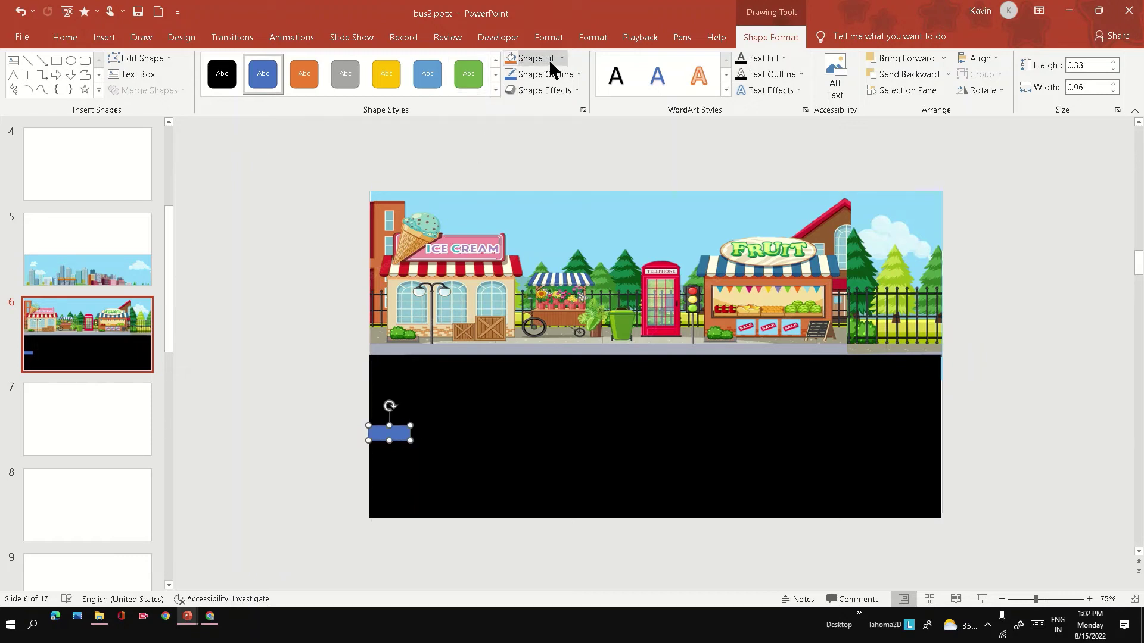
pyautogui.click(565, 57)
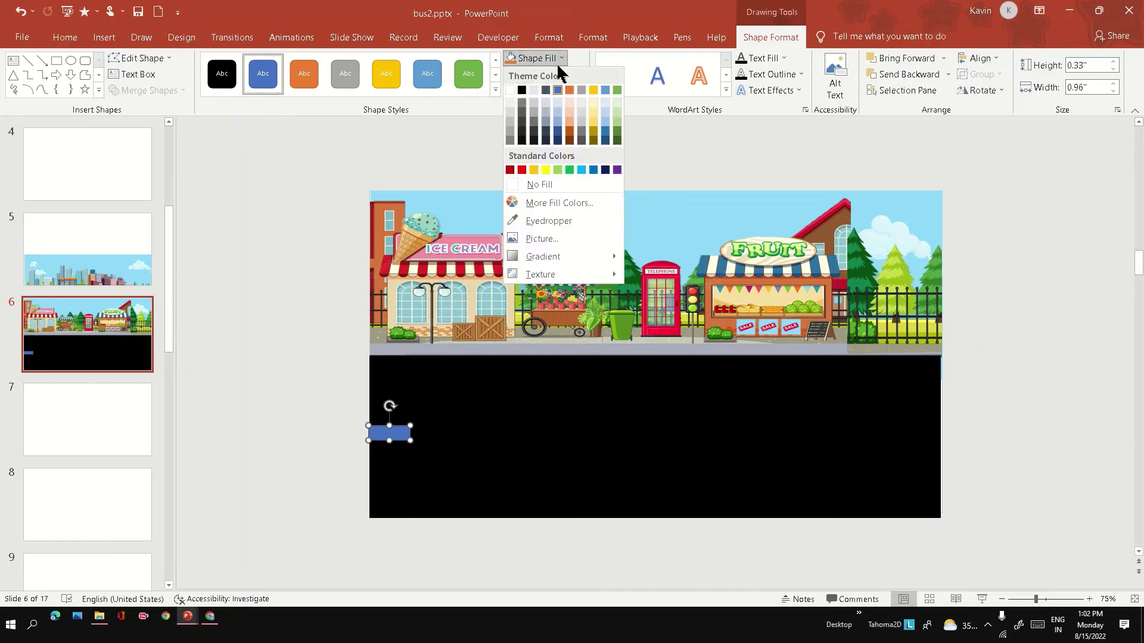
pyautogui.click(510, 89)
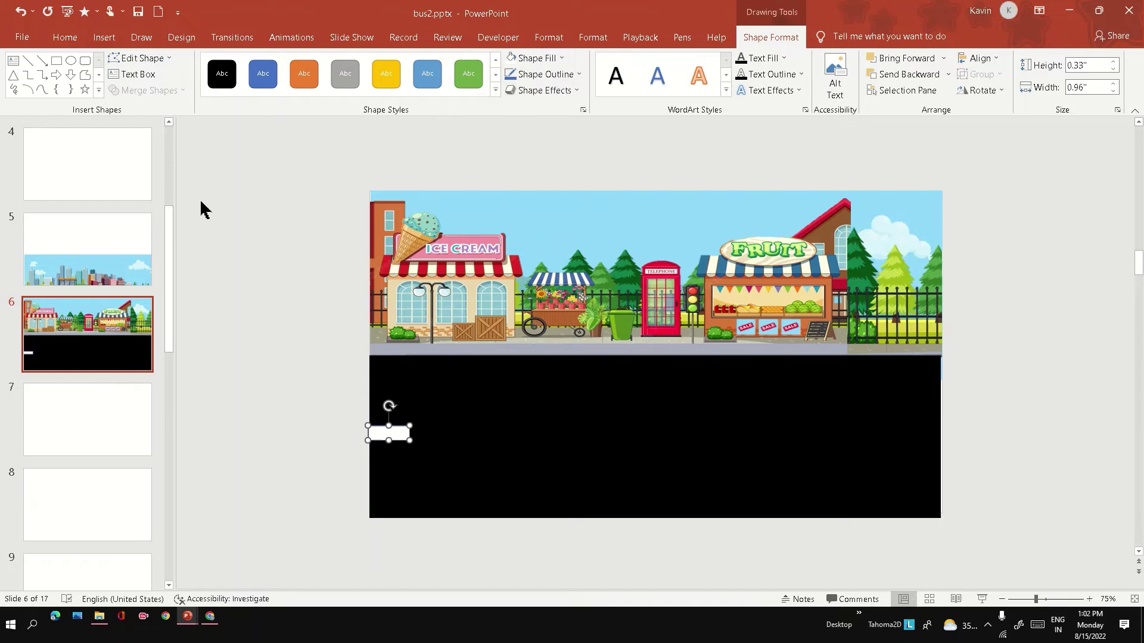
# - Copy the white dash along the road to form the centre line, then select everything
pyautogui.click(238, 390)
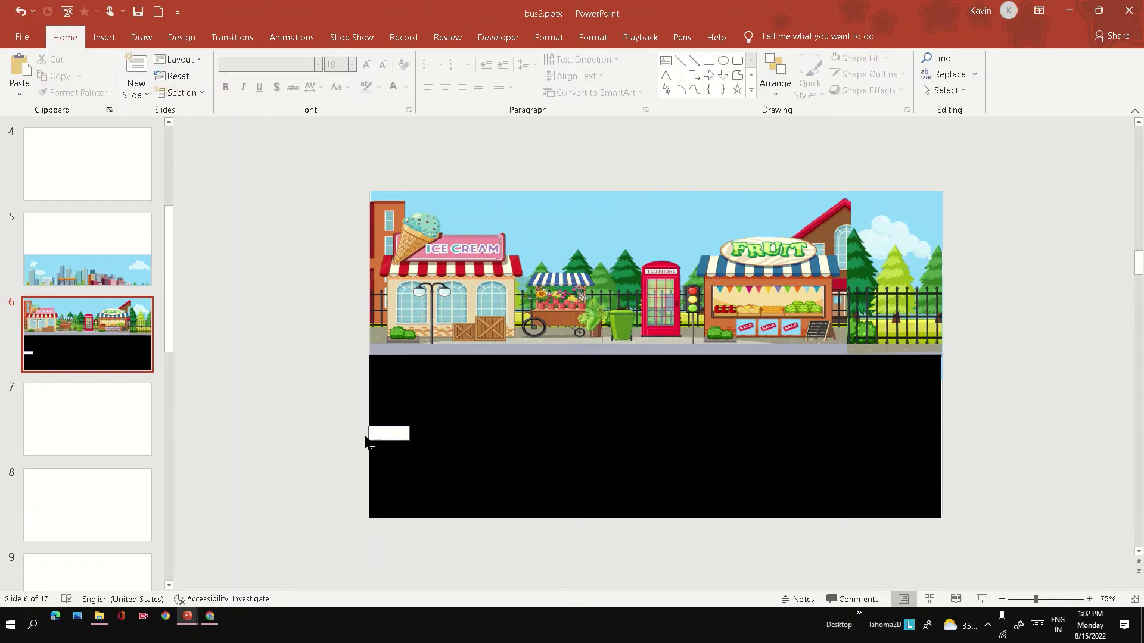
pyautogui.click(388, 433)
pyautogui.moveTo(388, 433); pyautogui.dragTo(452, 433)
pyautogui.moveTo(452, 433); pyautogui.dragTo(511, 433)
pyautogui.moveTo(510, 433); pyautogui.dragTo(570, 433)
pyautogui.moveTo(571, 433); pyautogui.dragTo(636, 433)
pyautogui.moveTo(636, 433); pyautogui.dragTo(902, 433)
pyautogui.click(832, 433)
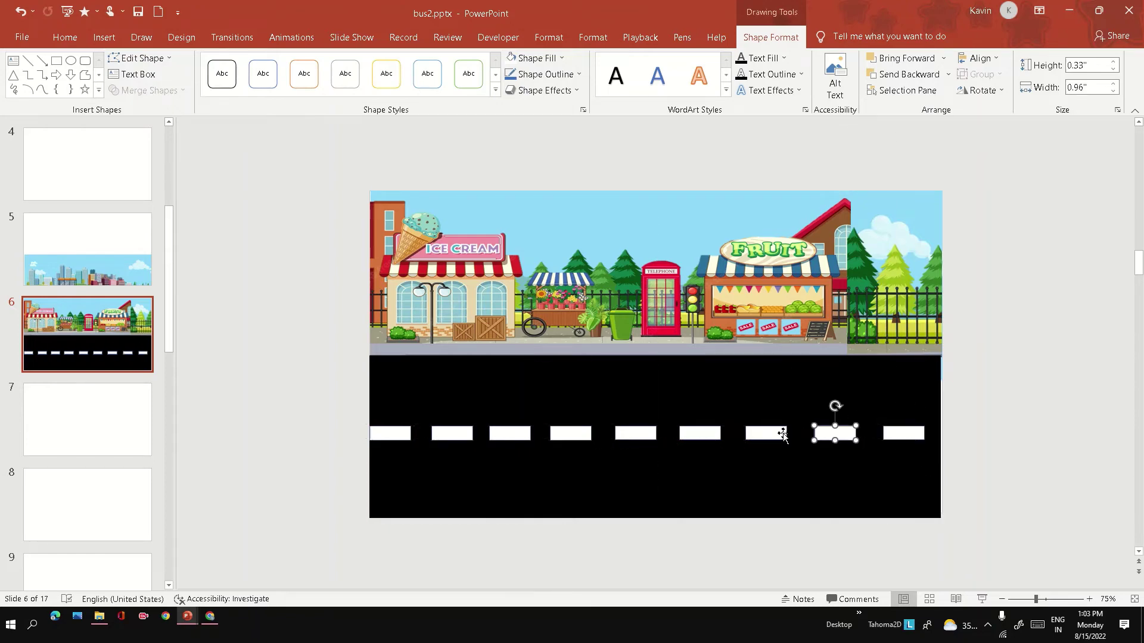
pyautogui.click(966, 373)
pyautogui.hotkey('ctrl', 'a')
# - Duplicate slide 6 as a new slide 7
pyautogui.rightClick(706, 350)
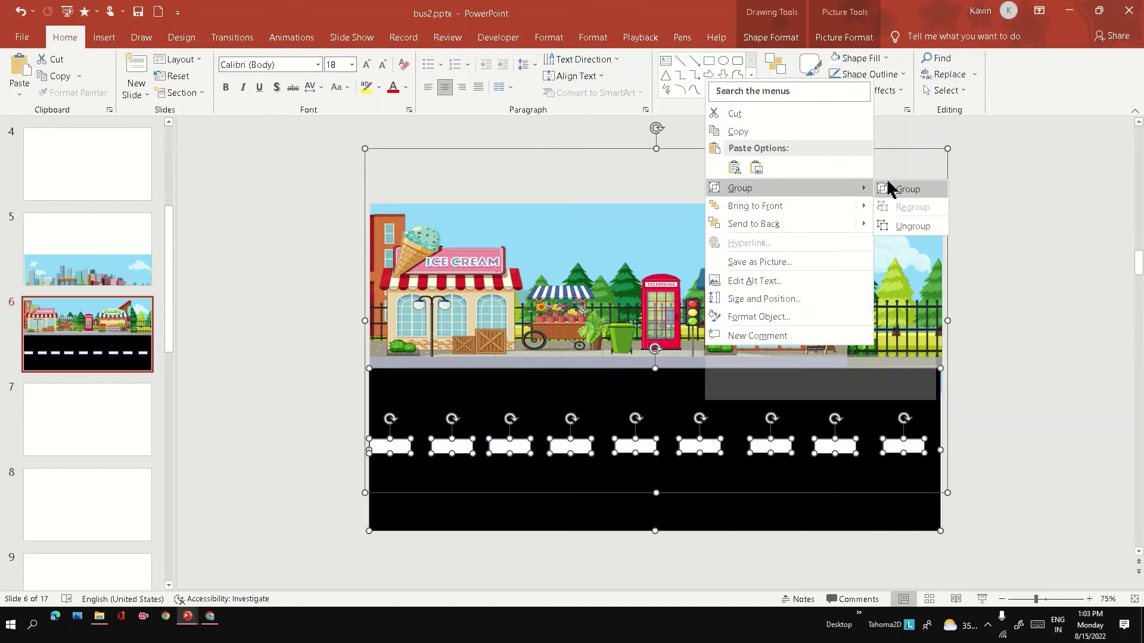
pyautogui.click(762, 304)
pyautogui.scroll(-1, 762, 304)
pyautogui.rightClick(89, 346)
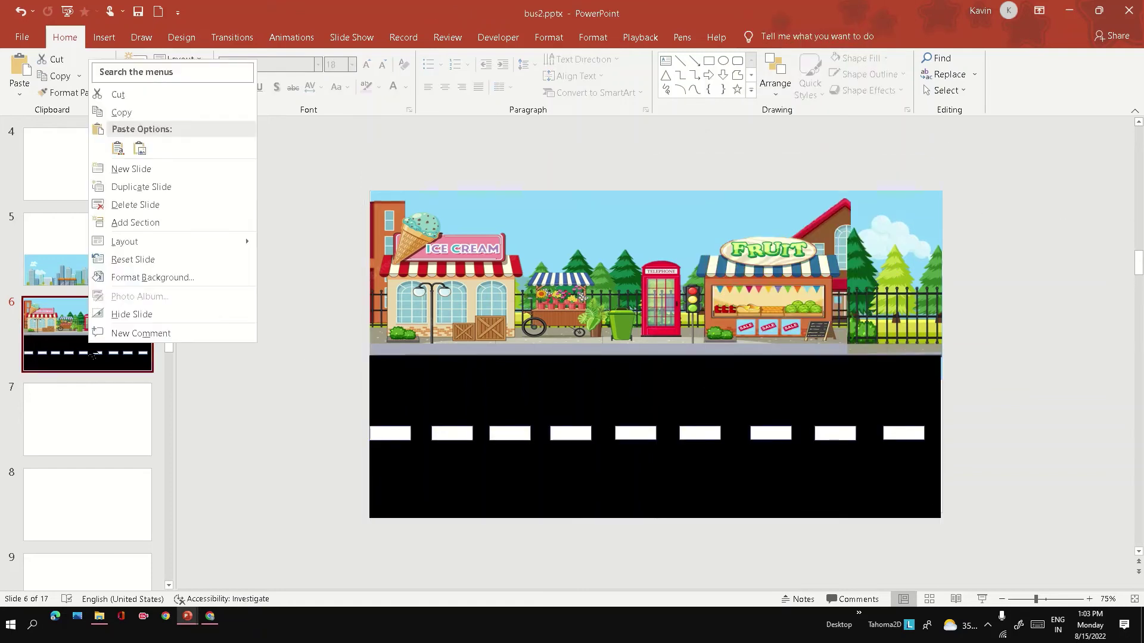
pyautogui.click(141, 188)
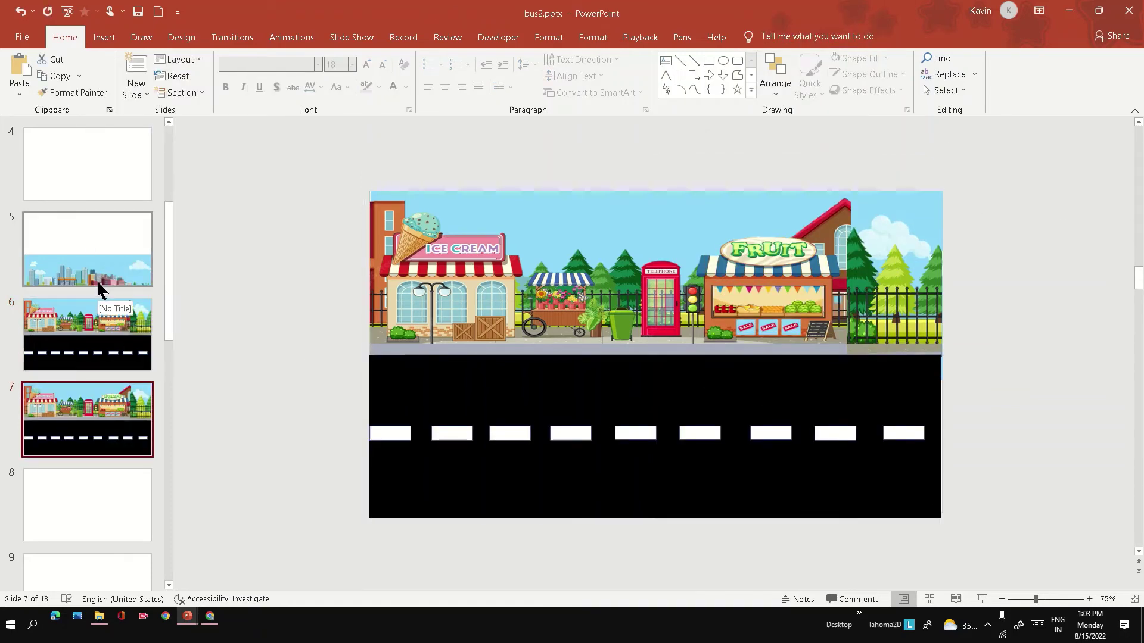
# - Ungroup the road group on slide 7 and delete the shop-street picture
pyautogui.click(456, 390)
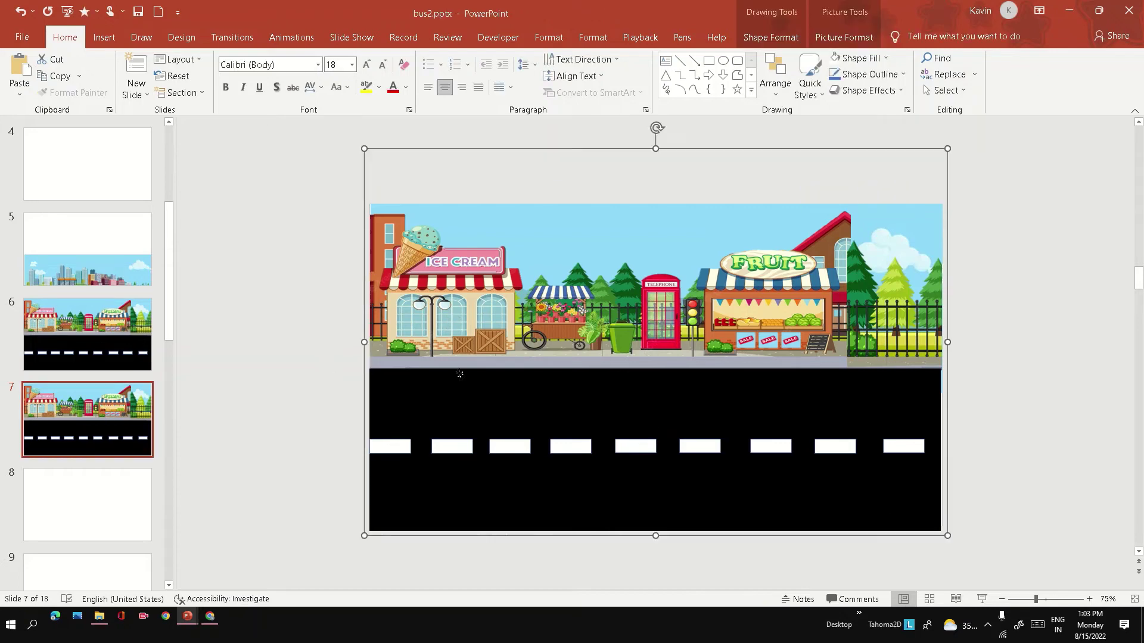
pyautogui.rightClick(460, 381)
pyautogui.moveTo(531, 218)
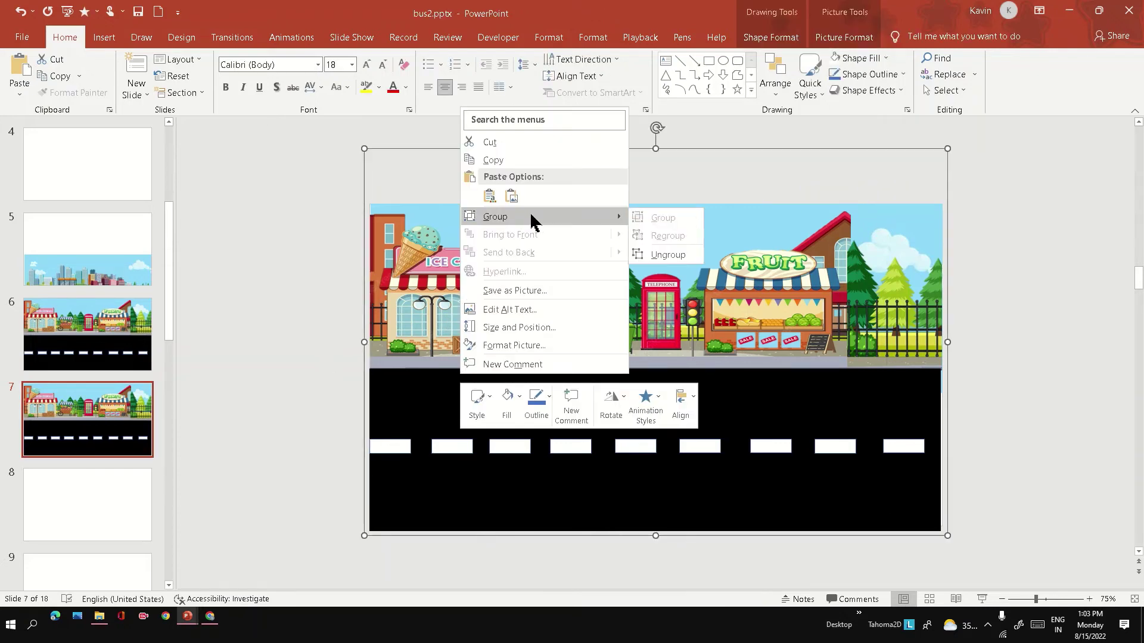
pyautogui.click(667, 255)
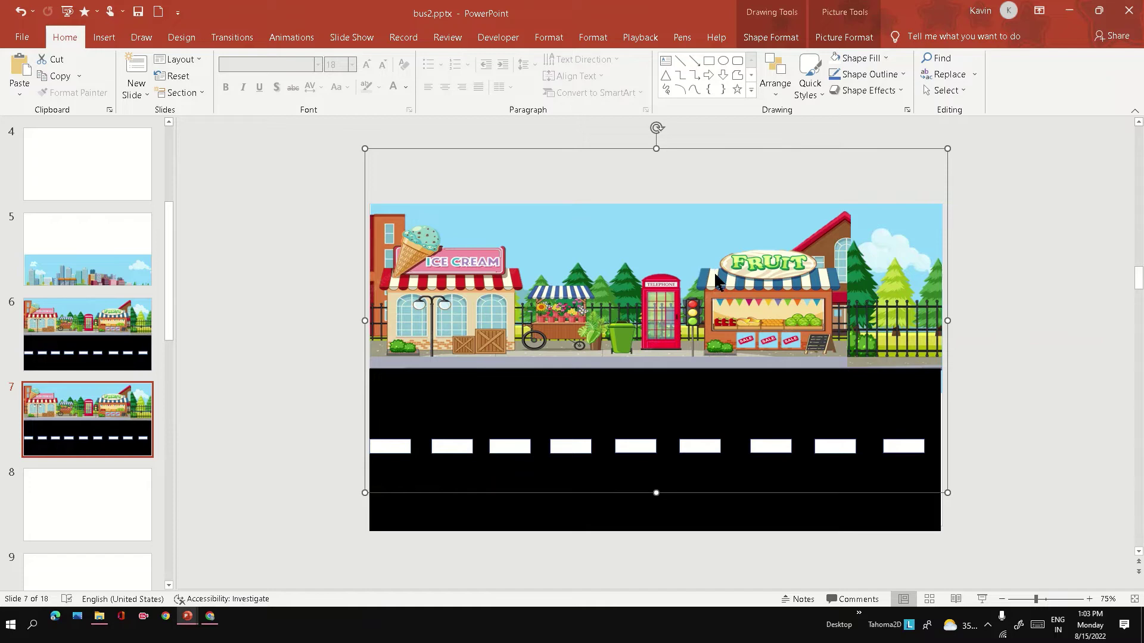
pyautogui.press('Delete')
# - Move slide 5's city picture to slide 7, send it behind the road, and align it
pyautogui.click(66, 265)
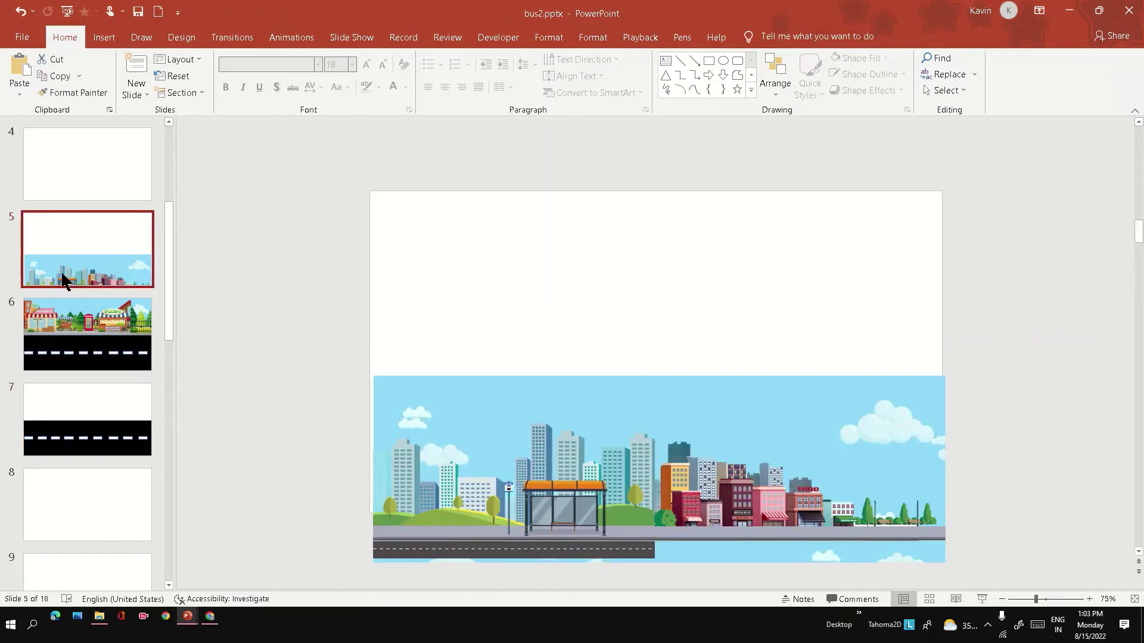
pyautogui.click(518, 430)
pyautogui.hotkey('ctrl', 'x')
pyautogui.click(81, 396)
pyautogui.hotkey('ctrl', 'v')
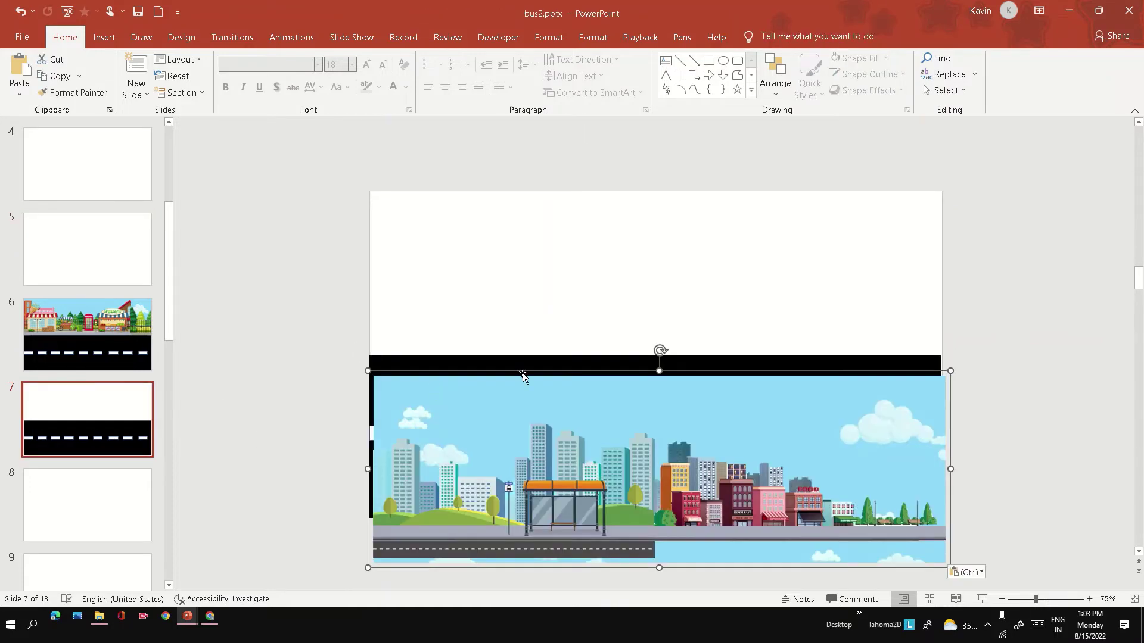
pyautogui.moveTo(591, 290); pyautogui.dragTo(584, 293)
pyautogui.rightClick(704, 316)
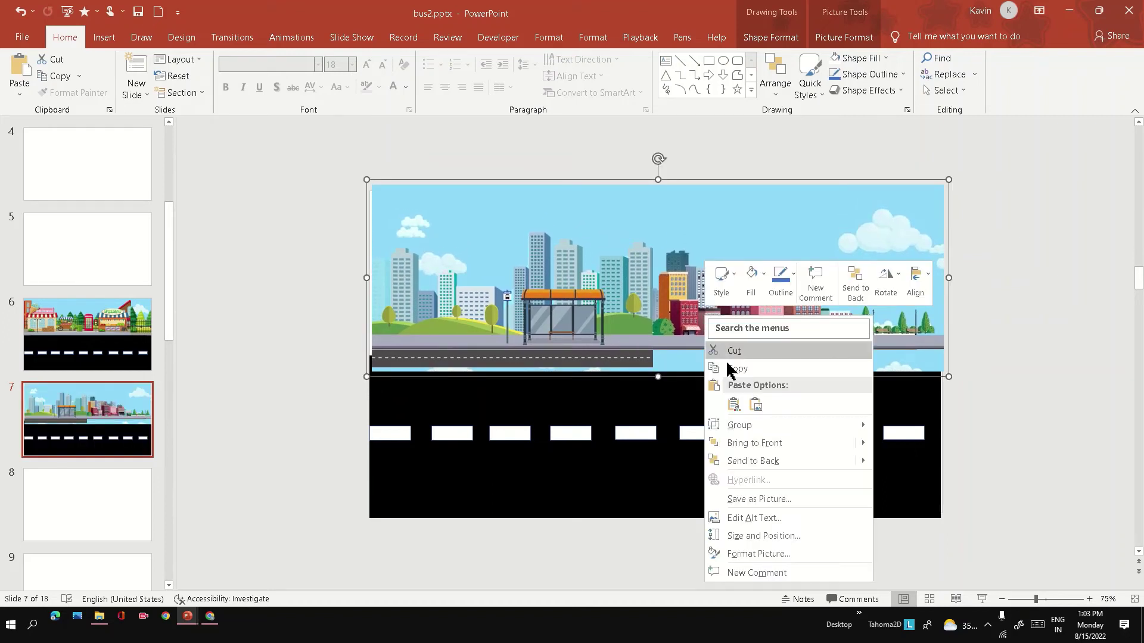
pyautogui.click(753, 462)
pyautogui.moveTo(736, 261); pyautogui.dragTo(730, 269)
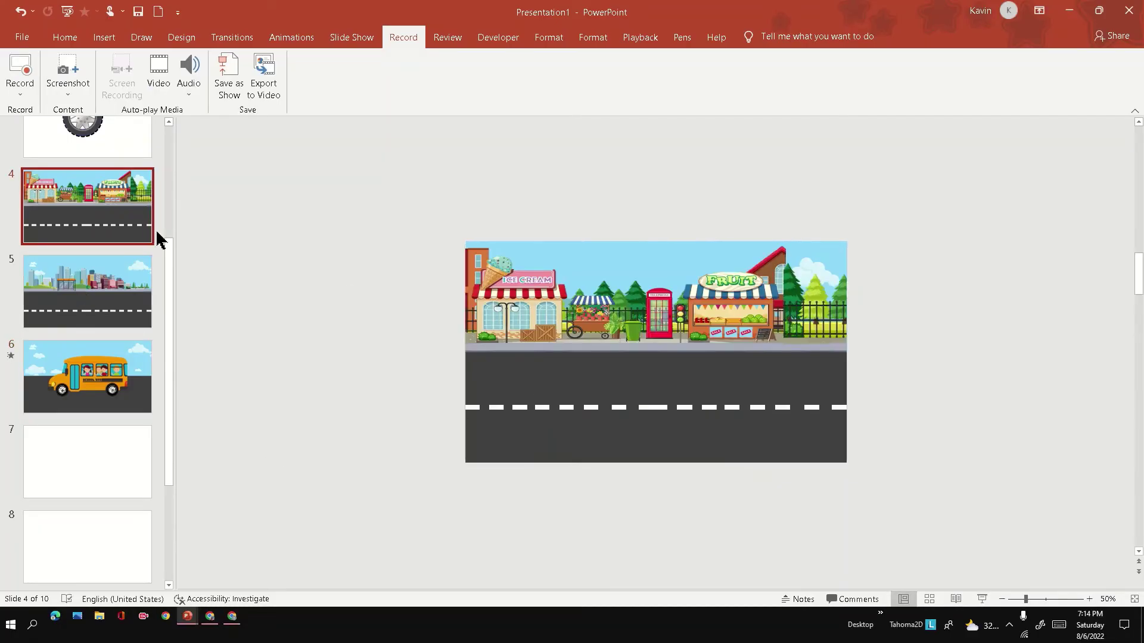
# - Paste a copy of slide 4's shop-street picture onto slide 6, right of the bus
pyautogui.click(541, 297)
pyautogui.hotkey('ctrl', 'c')
pyautogui.click(131, 387)
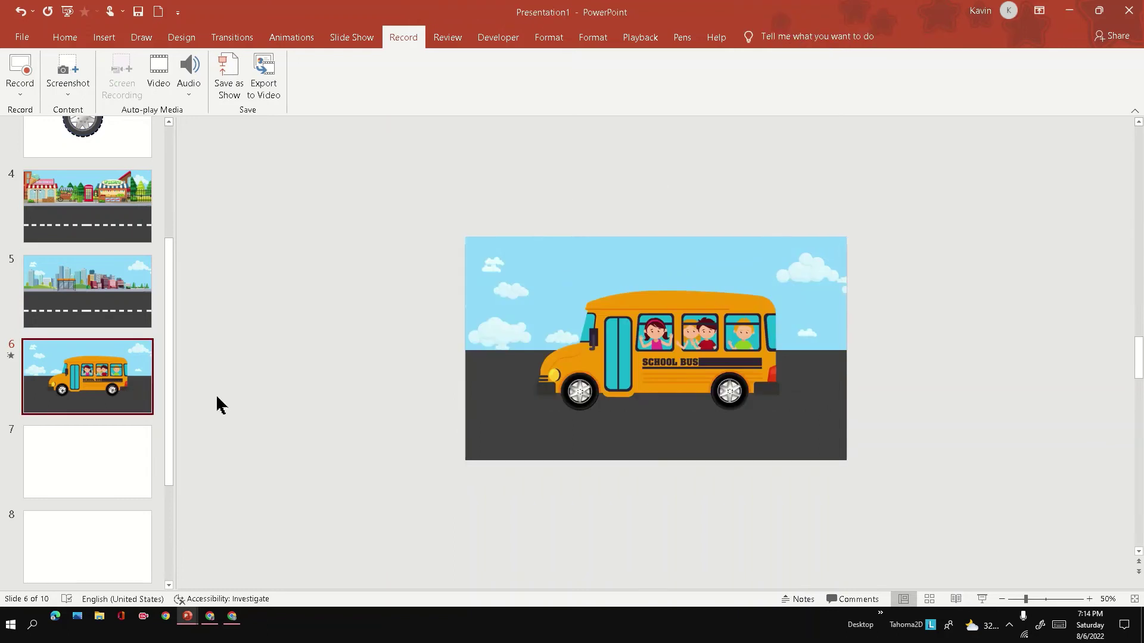
pyautogui.hotkey('ctrl', 'v')
pyautogui.moveTo(755, 418); pyautogui.dragTo(1059, 365)
pyautogui.click(801, 533)
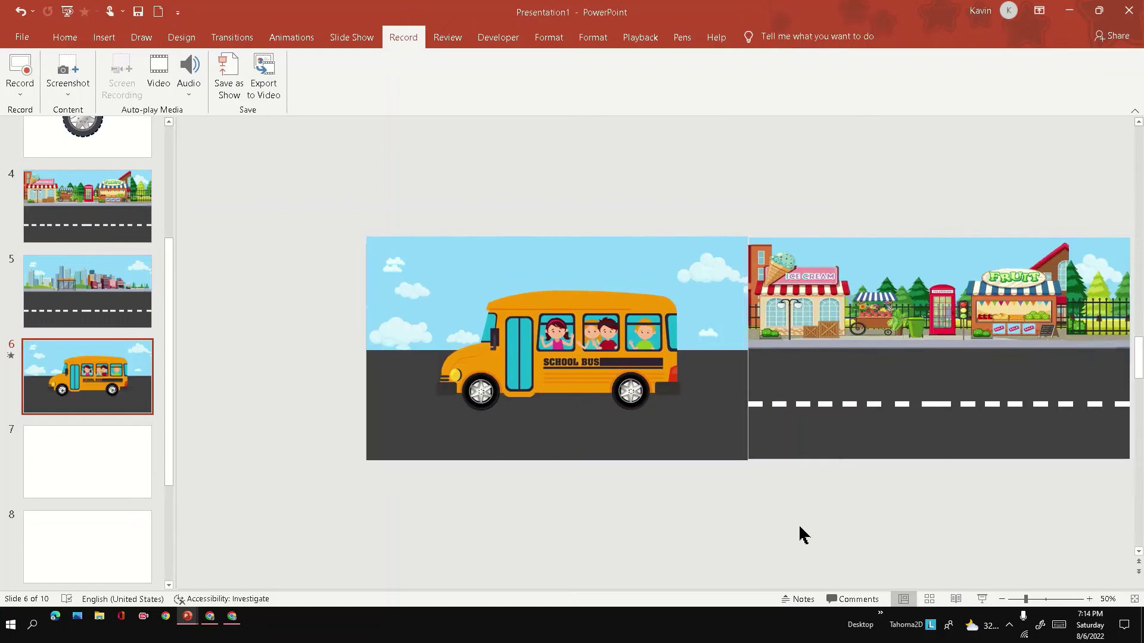
# - Paste a copy of slide 5's city road picture onto slide 6 beside the bus
pyautogui.click(102, 319)
pyautogui.click(477, 360)
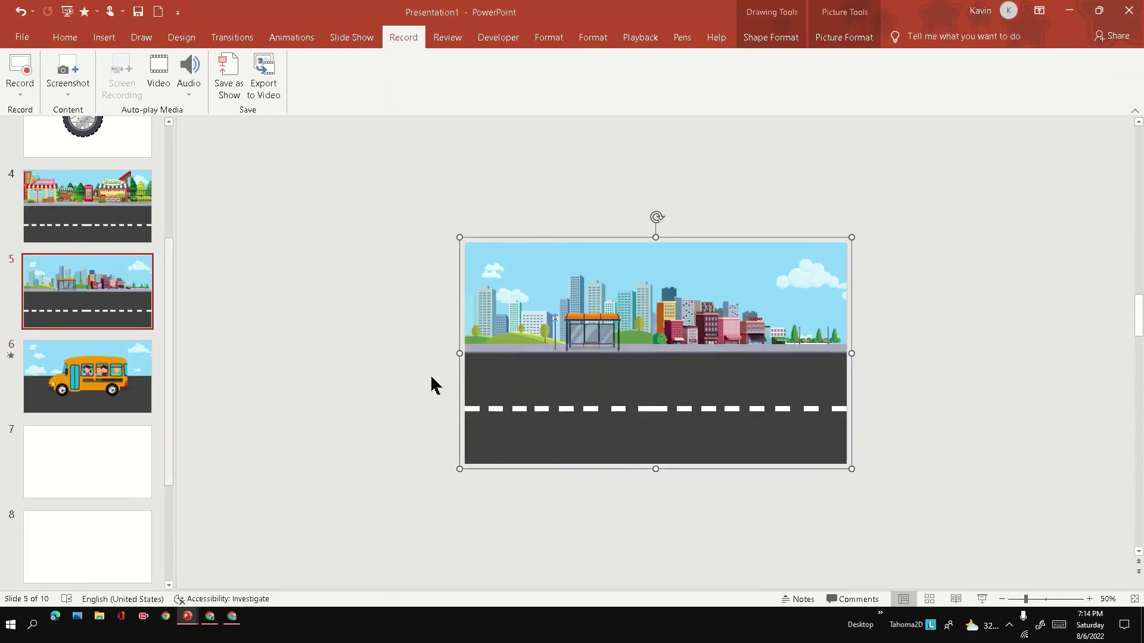
pyautogui.hotkey('ctrl', 'c')
pyautogui.press('pagedown')
pyautogui.hotkey('ctrl', 'v')
pyautogui.moveTo(542, 365); pyautogui.dragTo(987, 360)
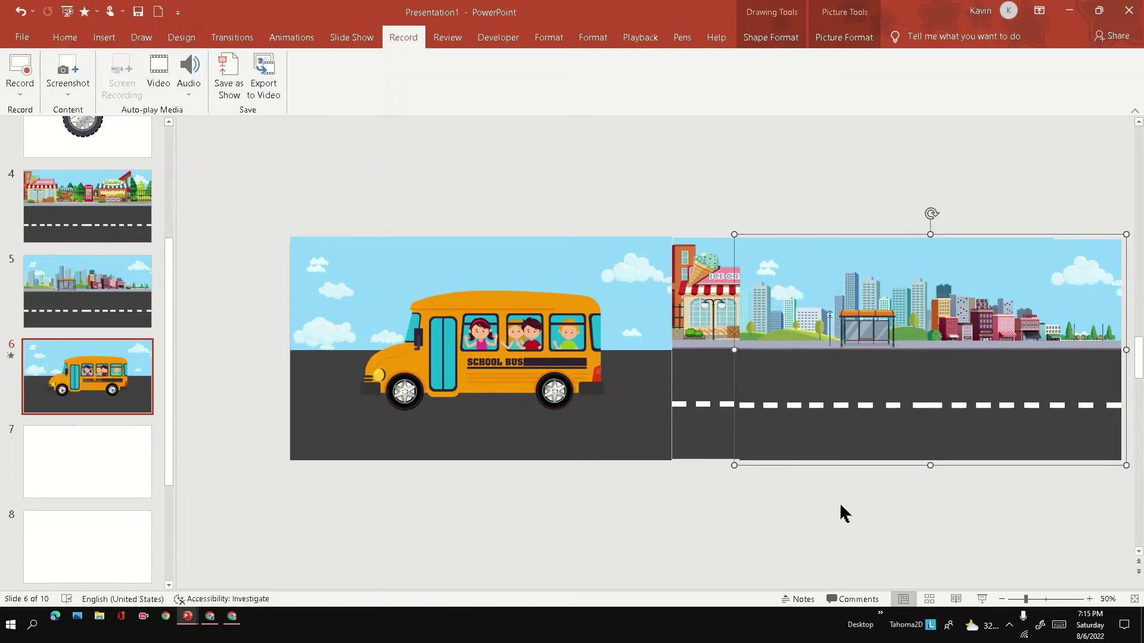
# - Align the selected street pictures left and middle so they stack on each other
pyautogui.moveTo(540, 123); pyautogui.dragTo(985, 544)
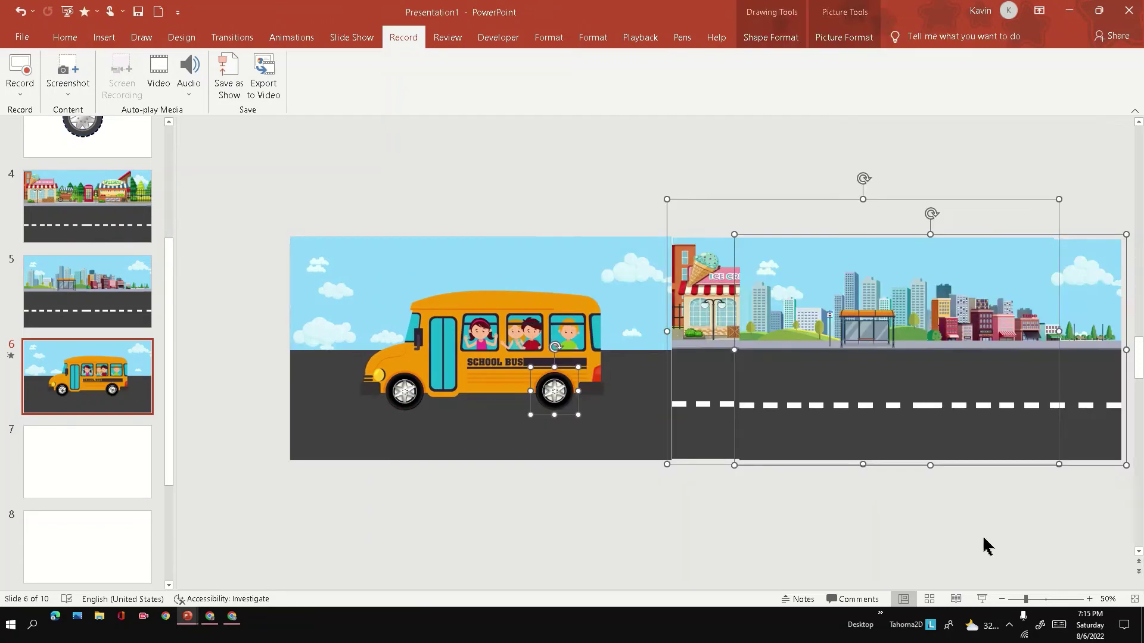
pyautogui.click(840, 38)
pyautogui.click(767, 38)
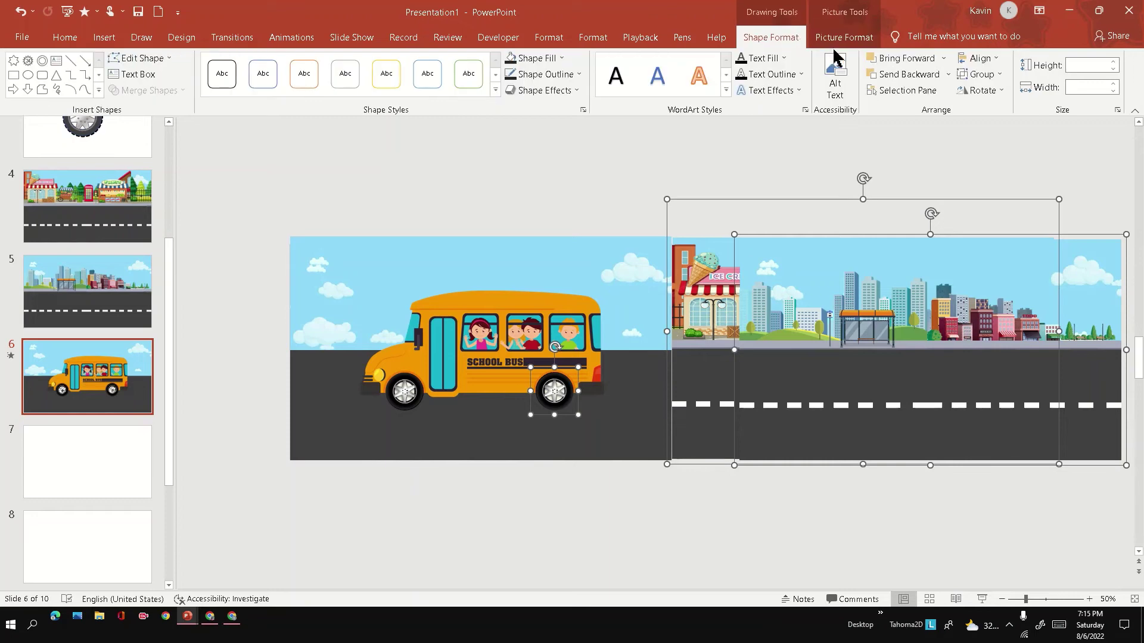
pyautogui.click(978, 57)
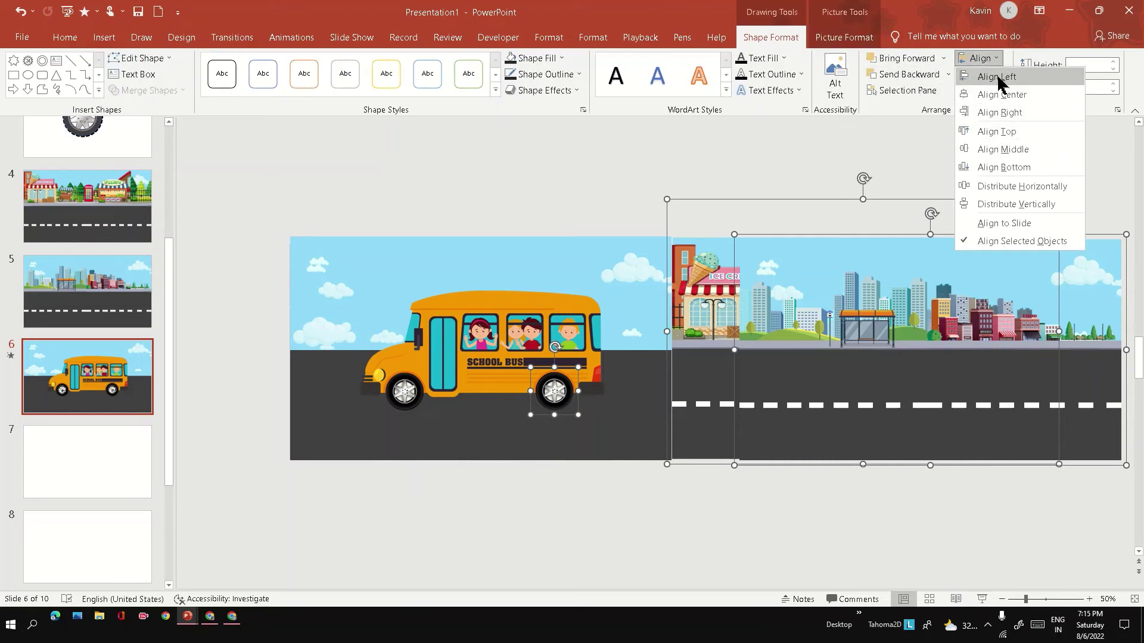
pyautogui.click(997, 78)
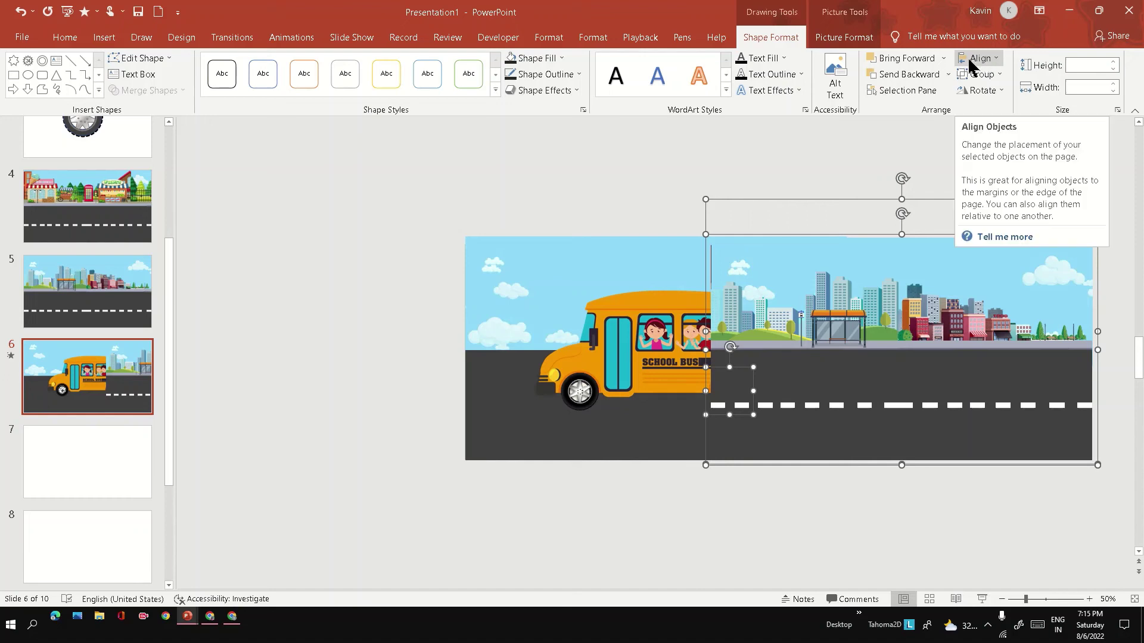
pyautogui.click(977, 58)
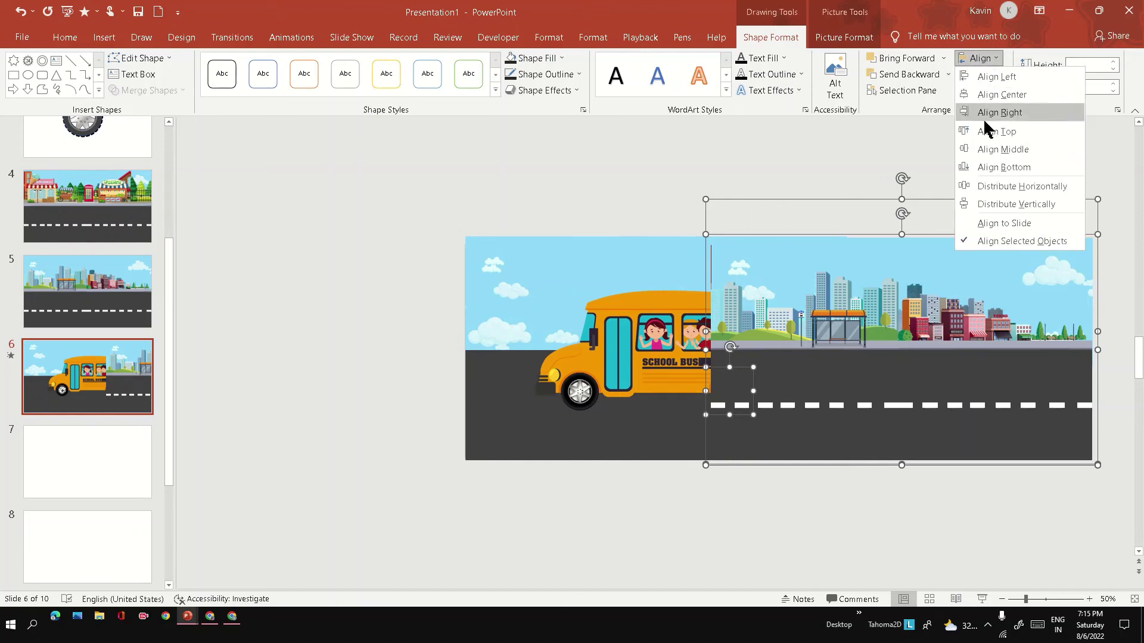
pyautogui.click(991, 150)
# - Select the stacked pictures and drag them right against the bus scene
pyautogui.click(845, 530)
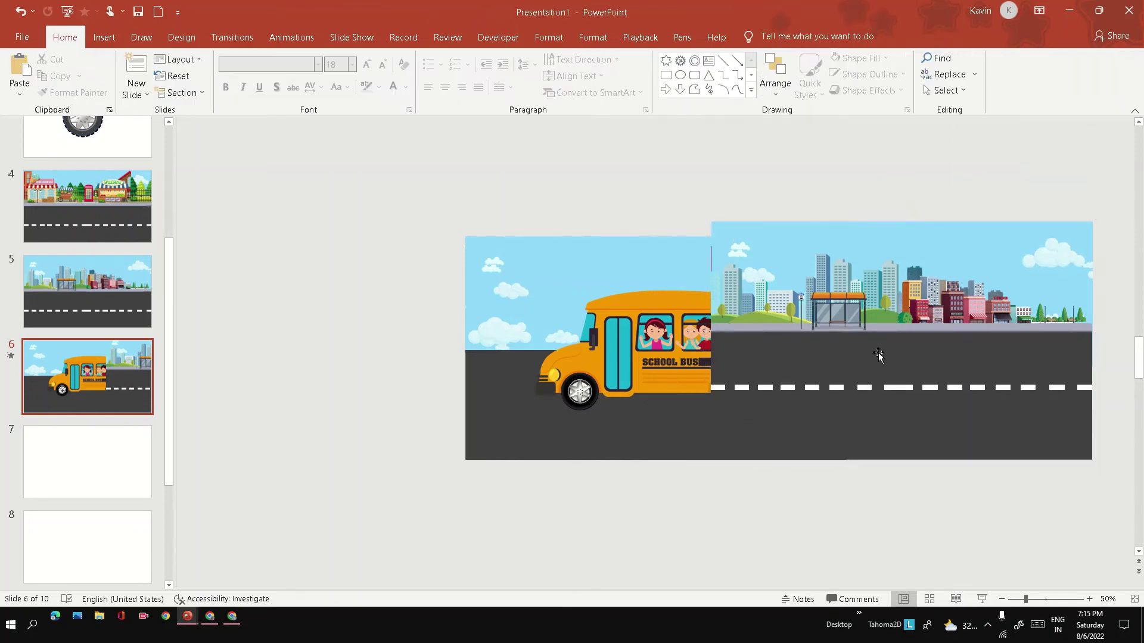
pyautogui.moveTo(1101, 178); pyautogui.dragTo(742, 497)
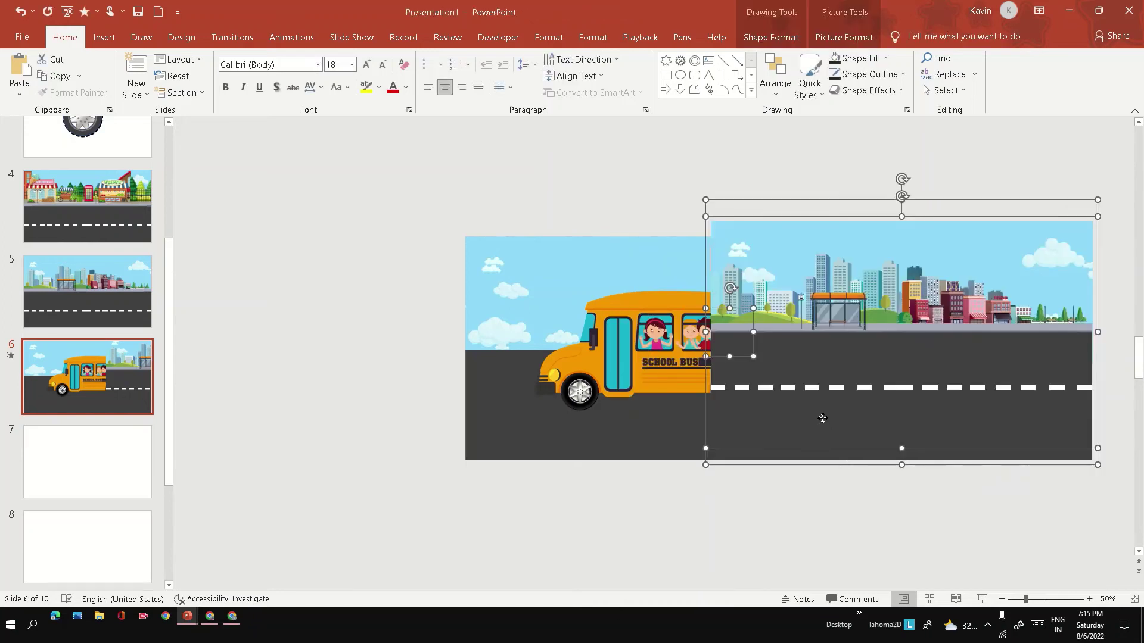
pyautogui.moveTo(822, 418); pyautogui.dragTo(958, 429)
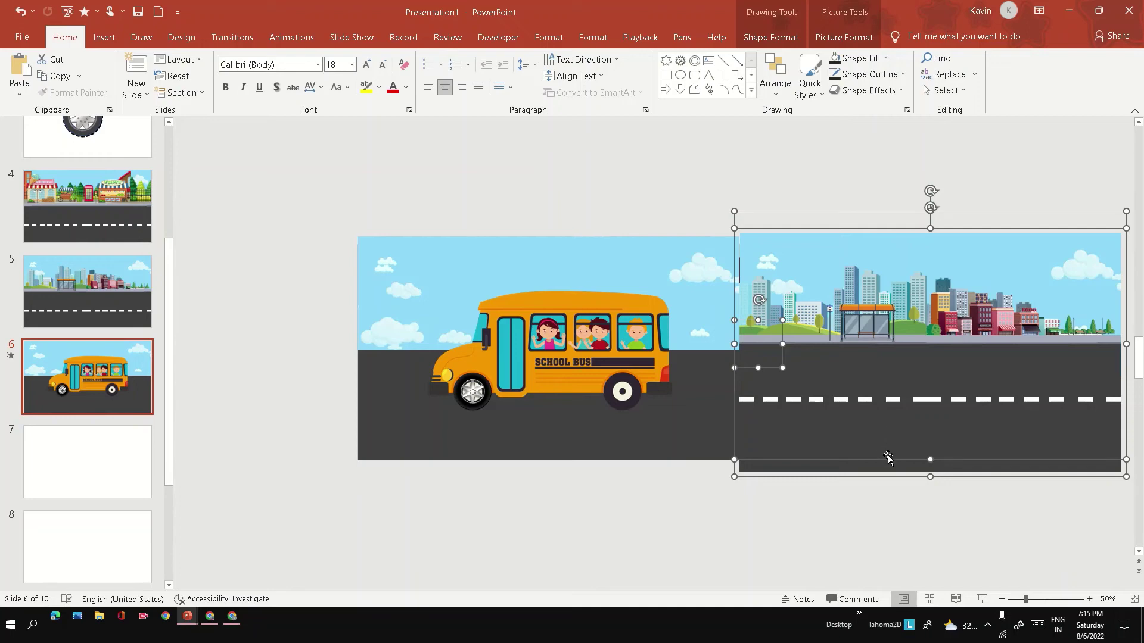
# - Move the shop-street picture beside the bus and lay the city road picture over it
pyautogui.click(778, 42)
pyautogui.click(980, 58)
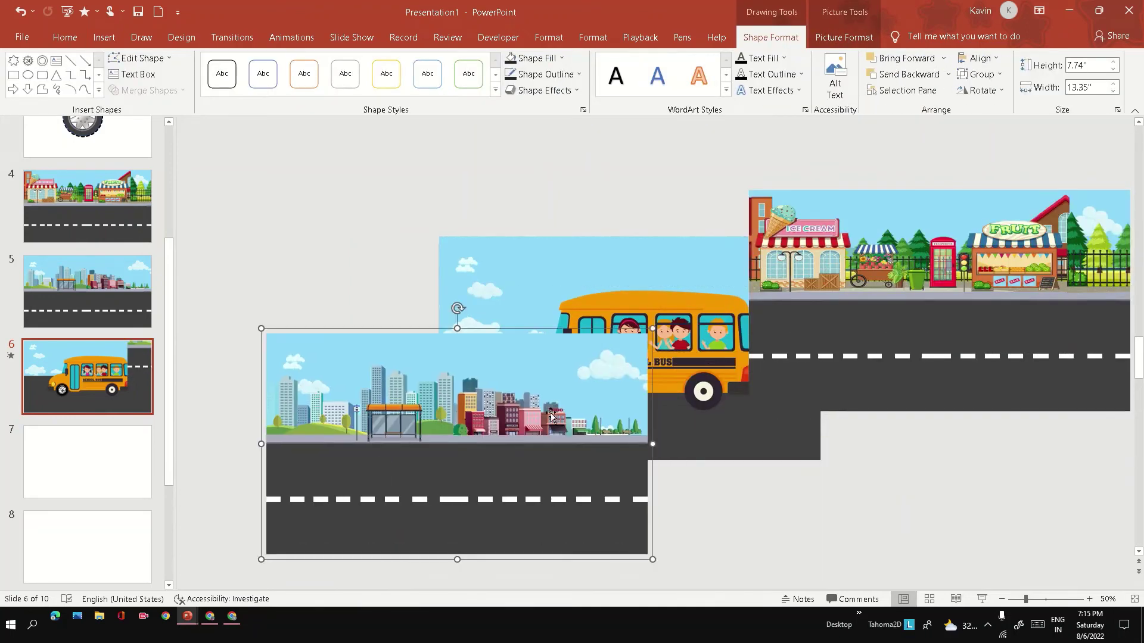
pyautogui.moveTo(832, 301); pyautogui.dragTo(903, 351)
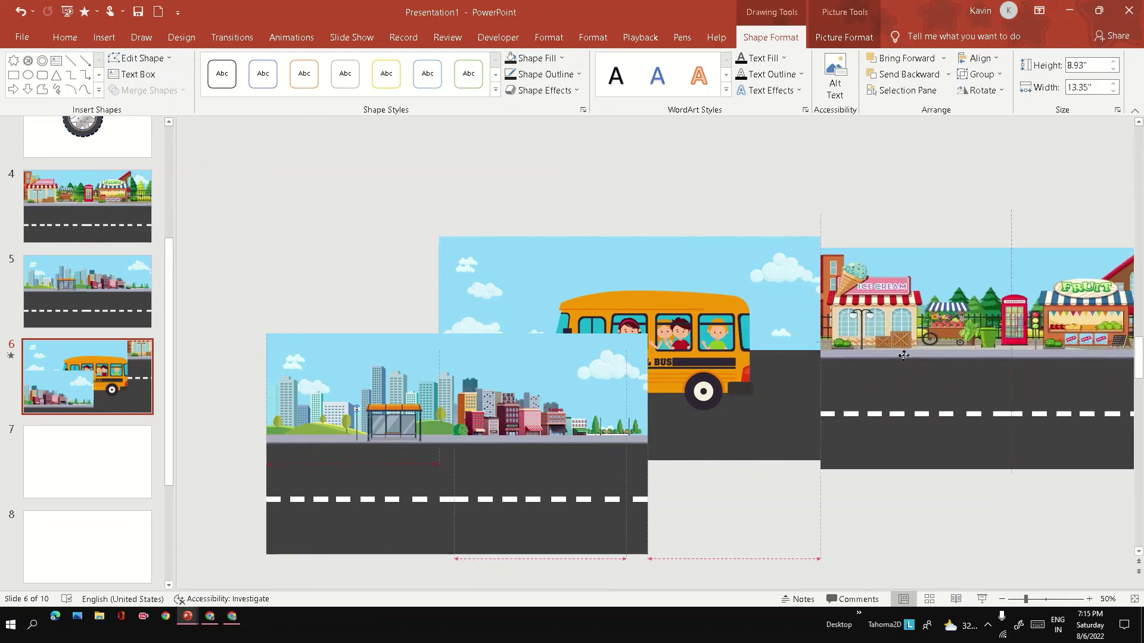
pyautogui.moveTo(459, 497); pyautogui.dragTo(995, 377)
# - Select the city road picture and undo its misplaced moves with Ctrl+Z
pyautogui.scroll(5, 839, 467)
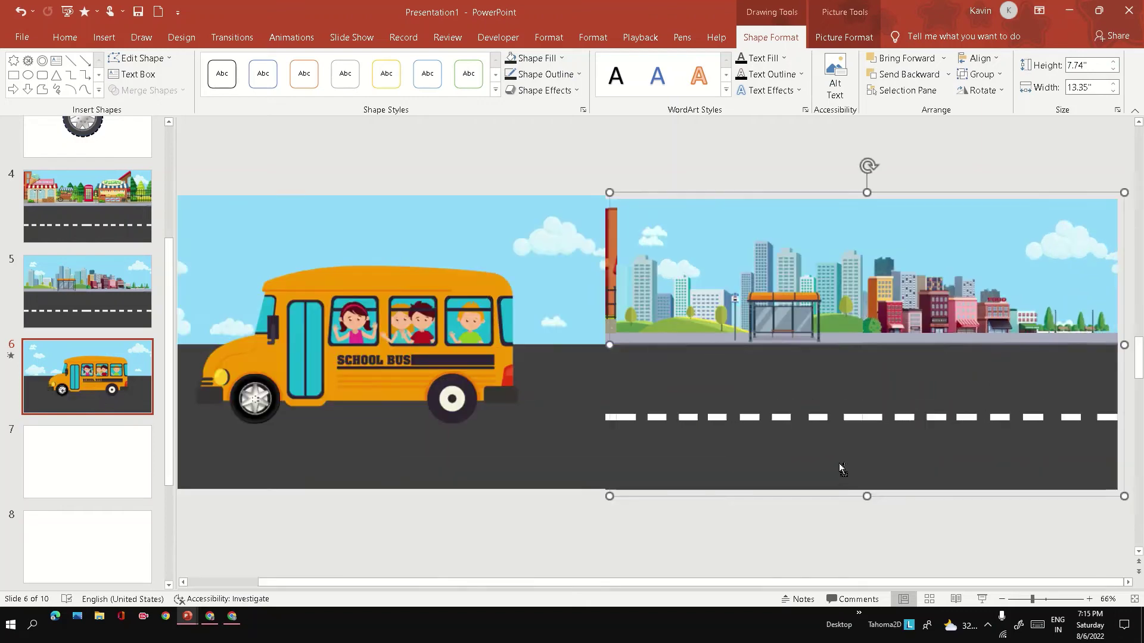
pyautogui.click(420, 475)
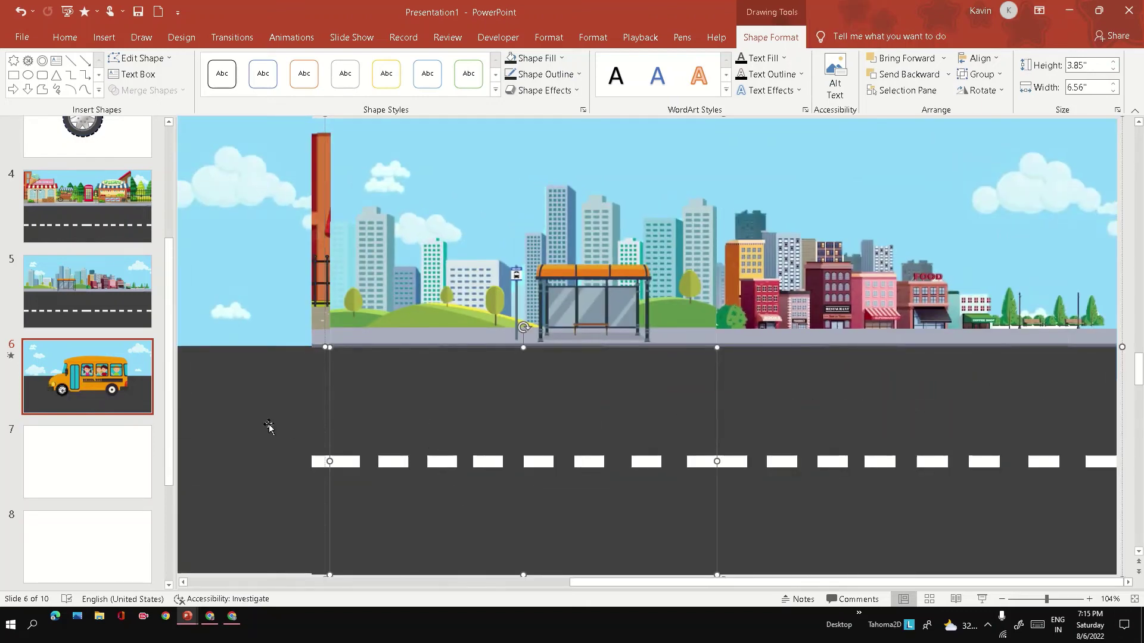
pyautogui.click(332, 371)
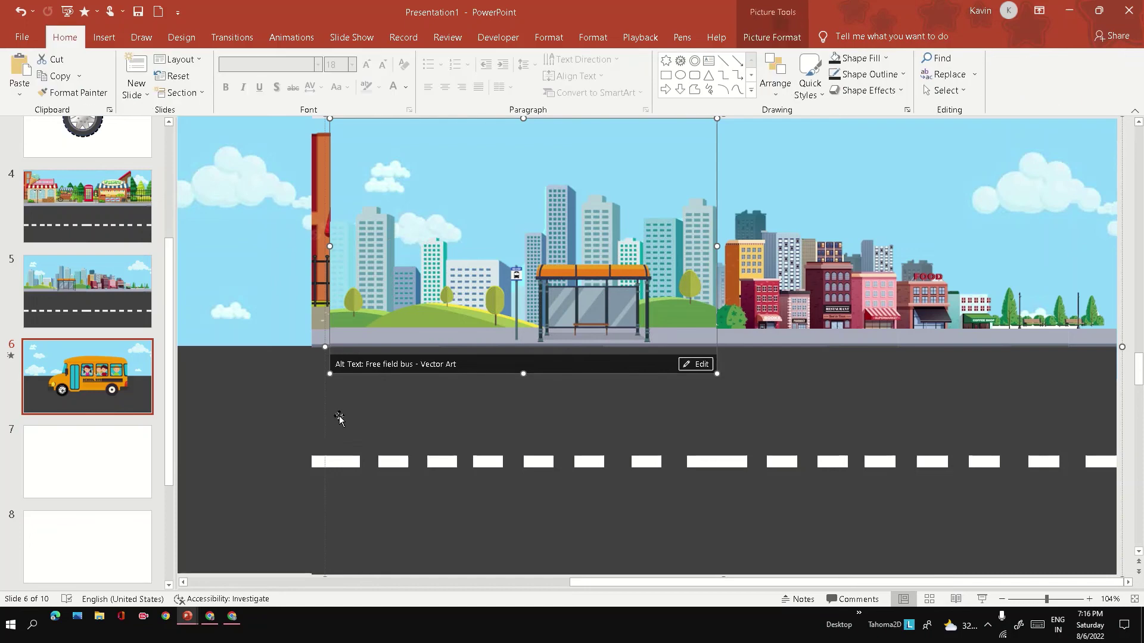
pyautogui.hscroll(-1, 337, 411)
pyautogui.click(408, 396)
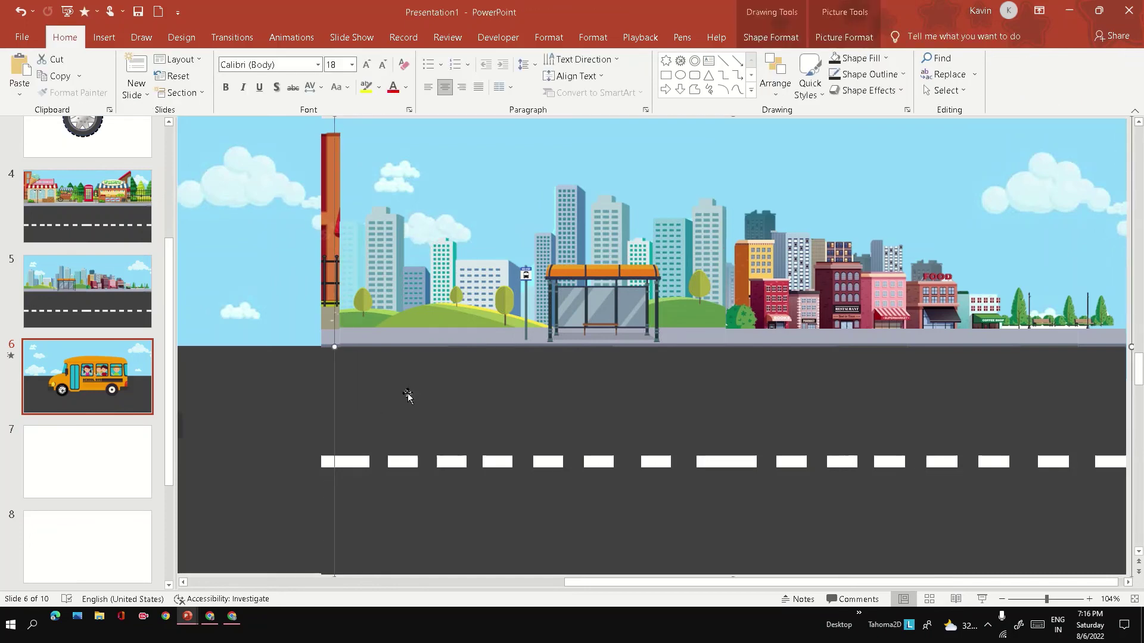
pyautogui.hotkey('ctrl', 'z')
pyautogui.hotkey('ctrl', 'z')
pyautogui.hotkey('ctrl', 'z')
pyautogui.hotkey('ctrl', 'z')
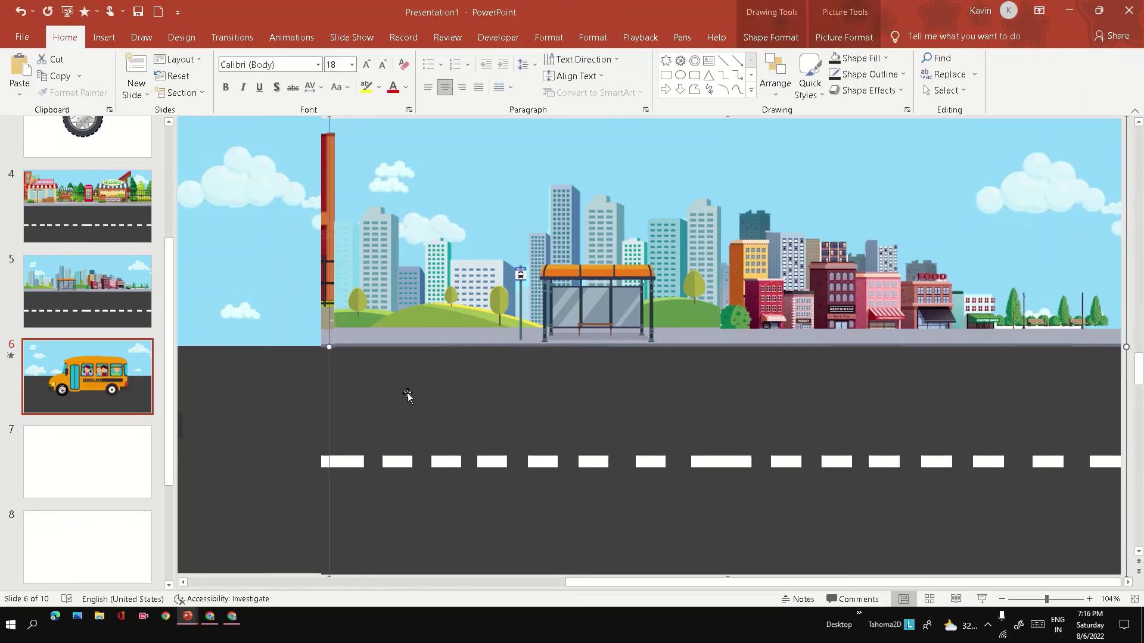
pyautogui.hotkey('ctrl', 'z')
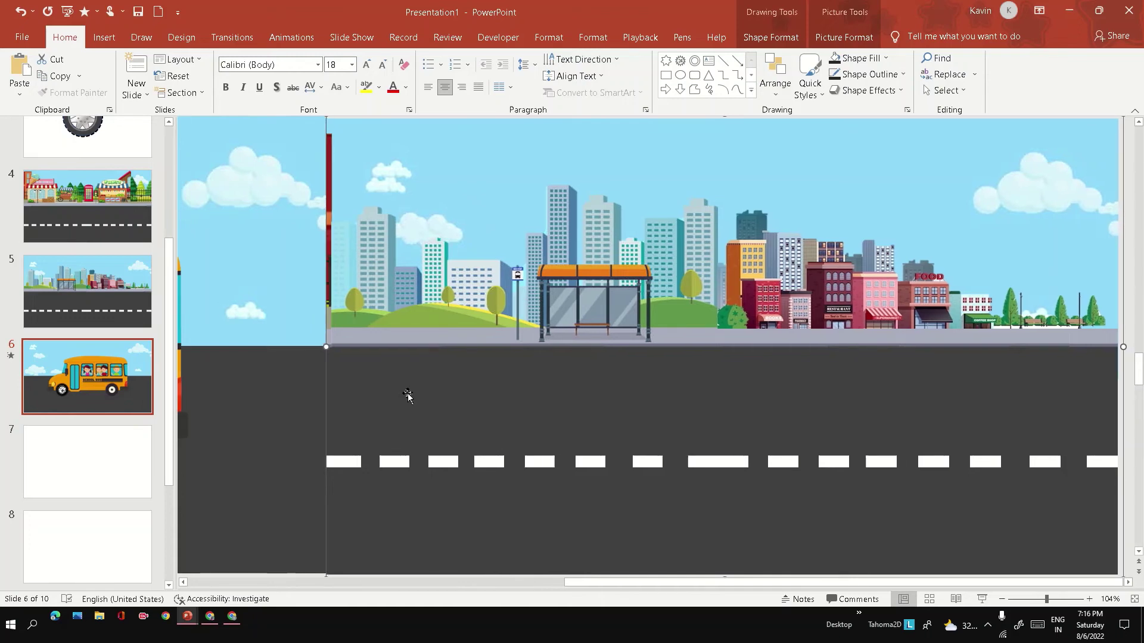
pyautogui.hotkey('ctrl', 'z')
pyautogui.hotkey('ctrl', 'z')
pyautogui.hotkey('ctrl', 'z')
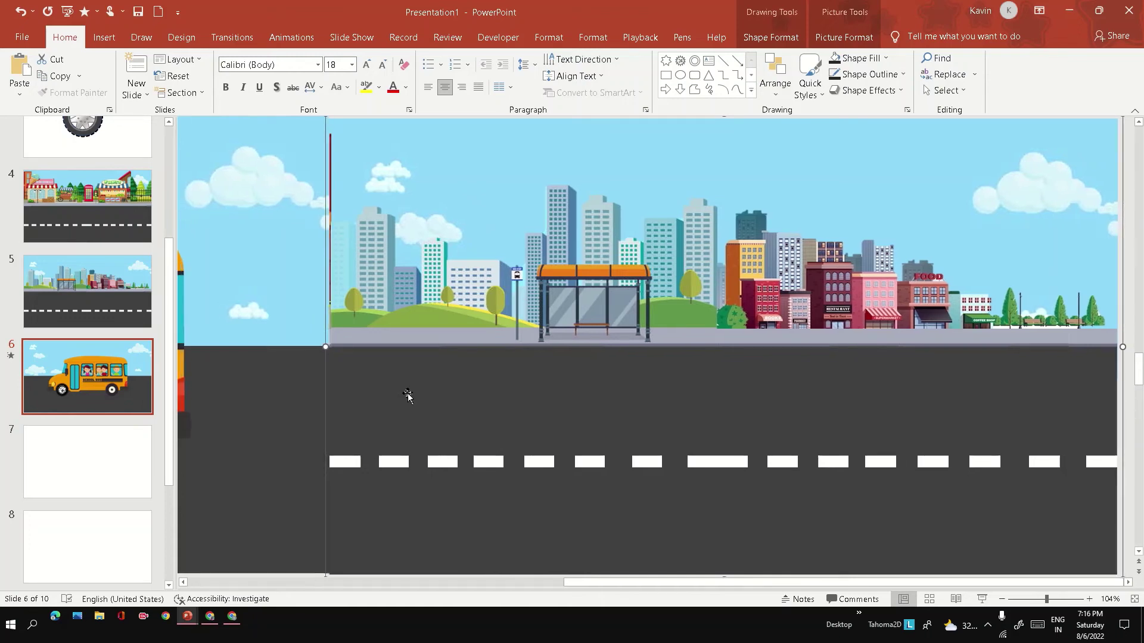
pyautogui.hotkey('ctrl', 'z')
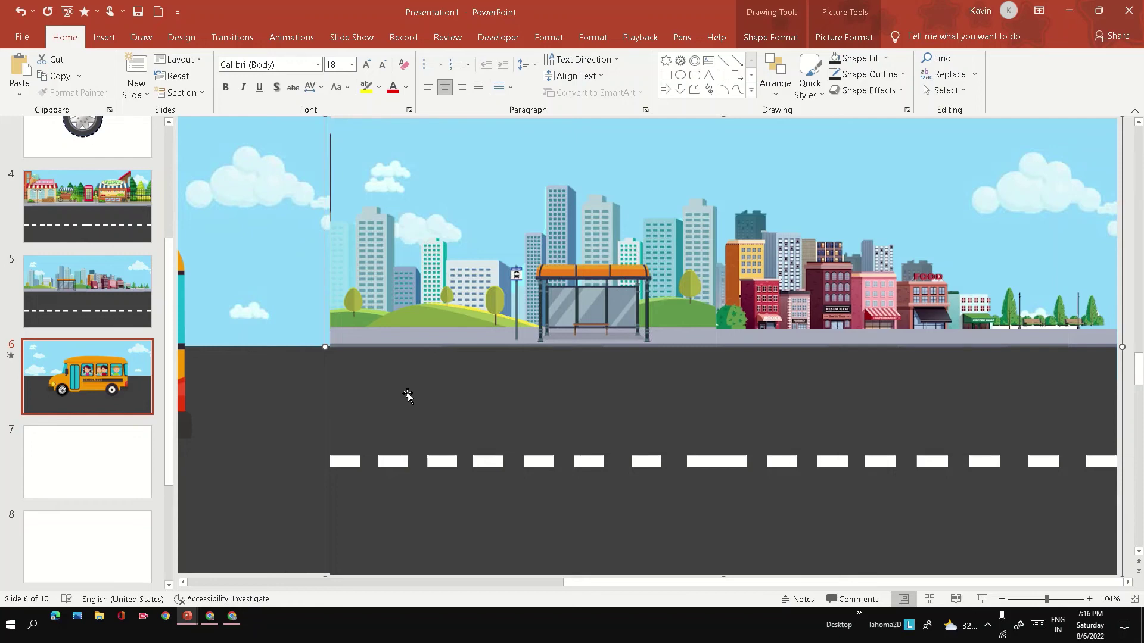
pyautogui.hotkey('ctrl', 'z')
pyautogui.hotkey('ctrl', 'z')
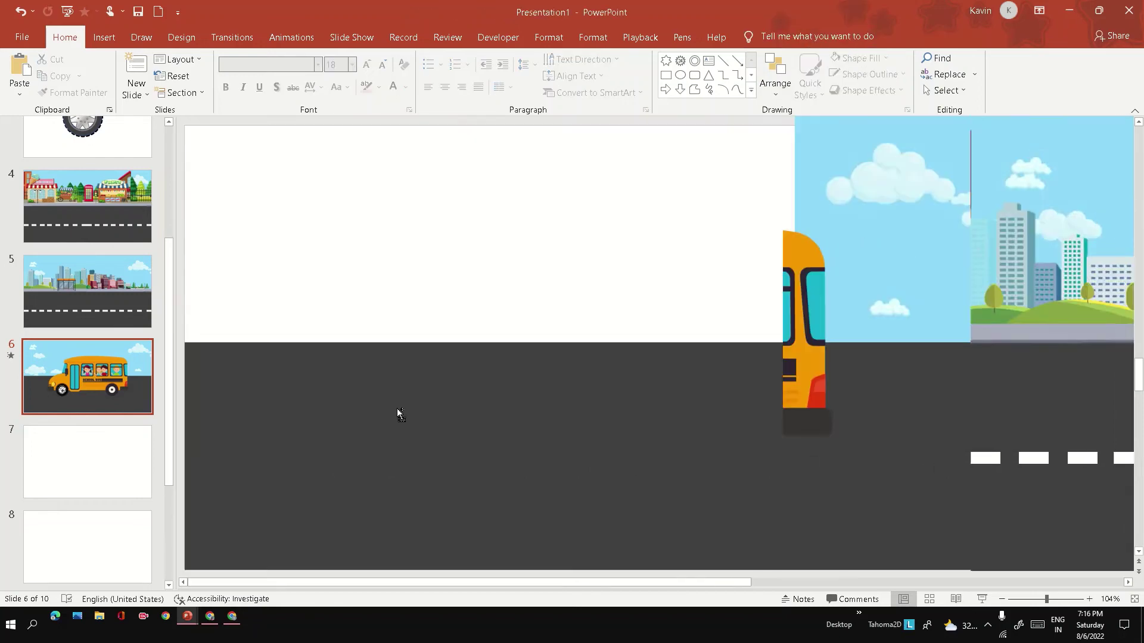
pyautogui.hotkey('ctrl', 'z')
pyautogui.hotkey('ctrl', 'z')
pyautogui.keyDown('ctrl'); pyautogui.scroll(-5, 523, 412); pyautogui.keyUp('ctrl')
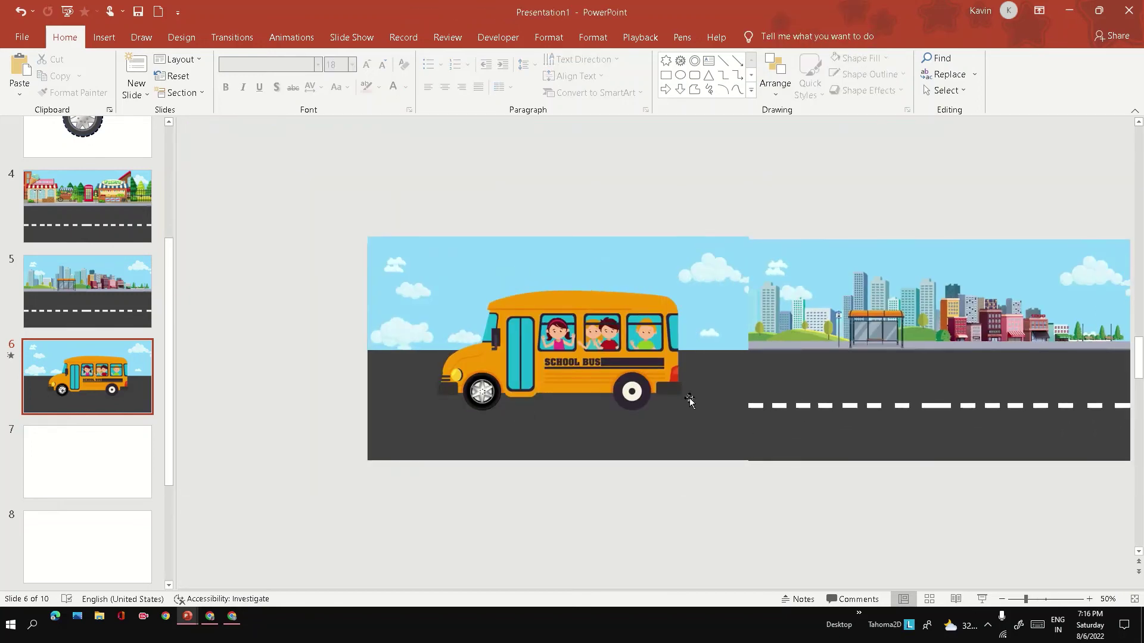
# - Give the stacked scenery pictures a Fly In entrance from the left
pyautogui.moveTo(672, 169)
pyautogui.mouseDown()
pyautogui.moveTo(1018, 498)
pyautogui.moveTo(1134, 536)
pyautogui.moveTo(1138, 565)
pyautogui.mouseUp()
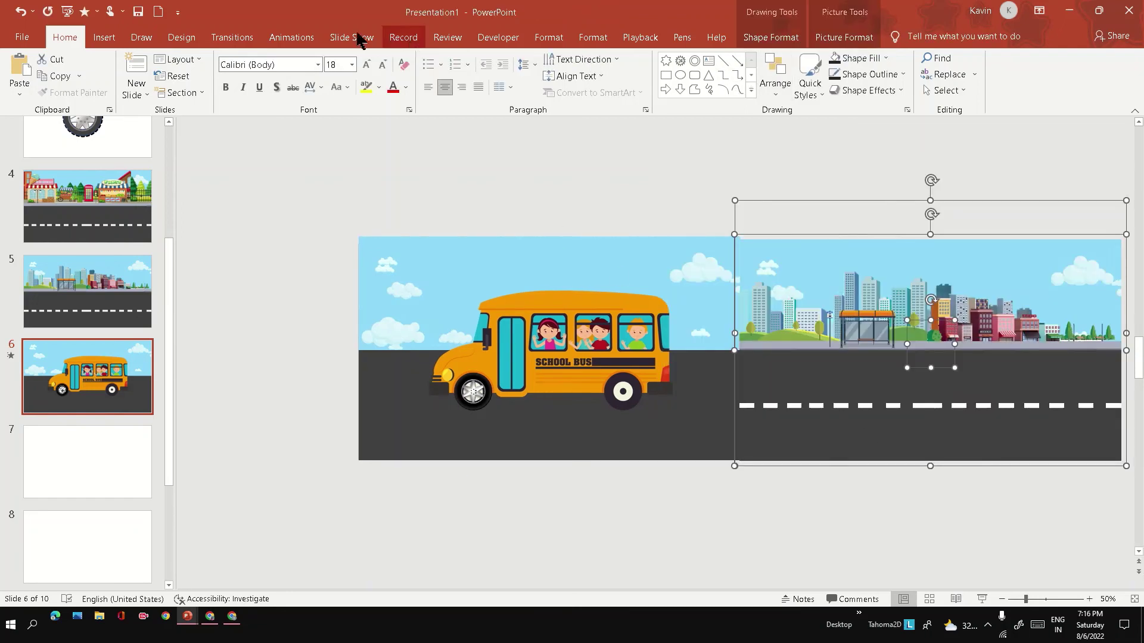
pyautogui.click(284, 44)
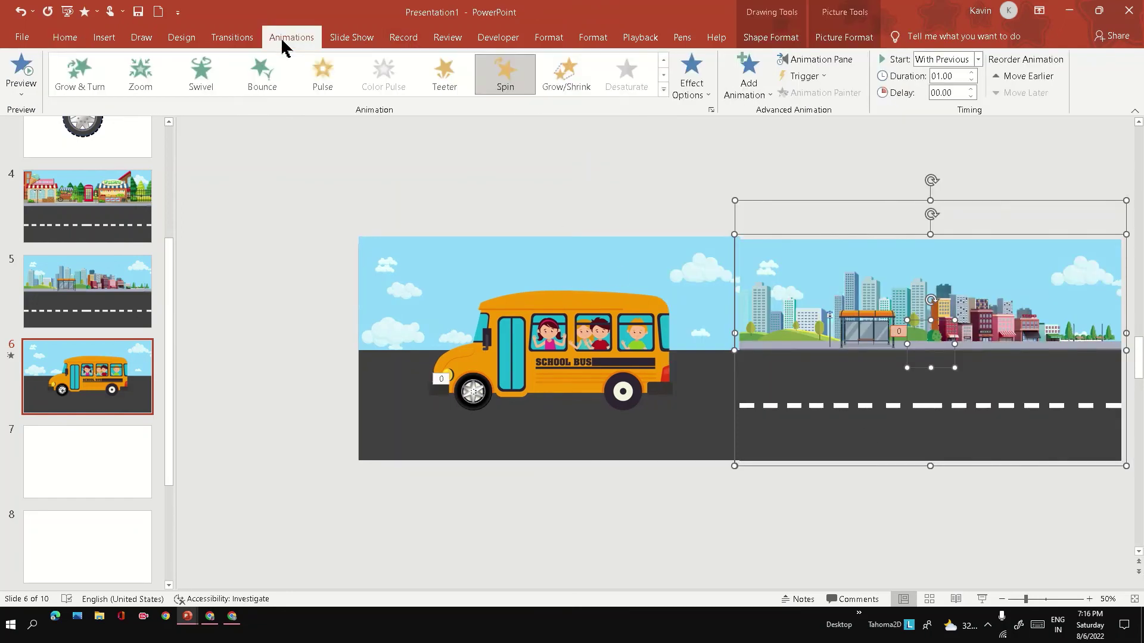
pyautogui.click(663, 89)
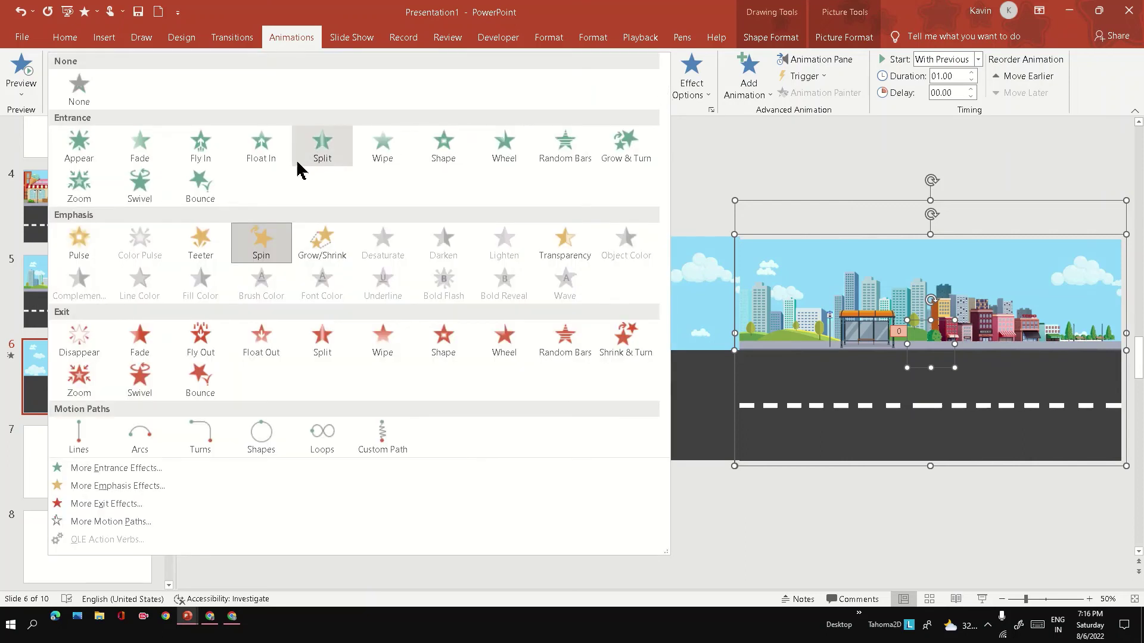
pyautogui.click(213, 157)
pyautogui.click(690, 90)
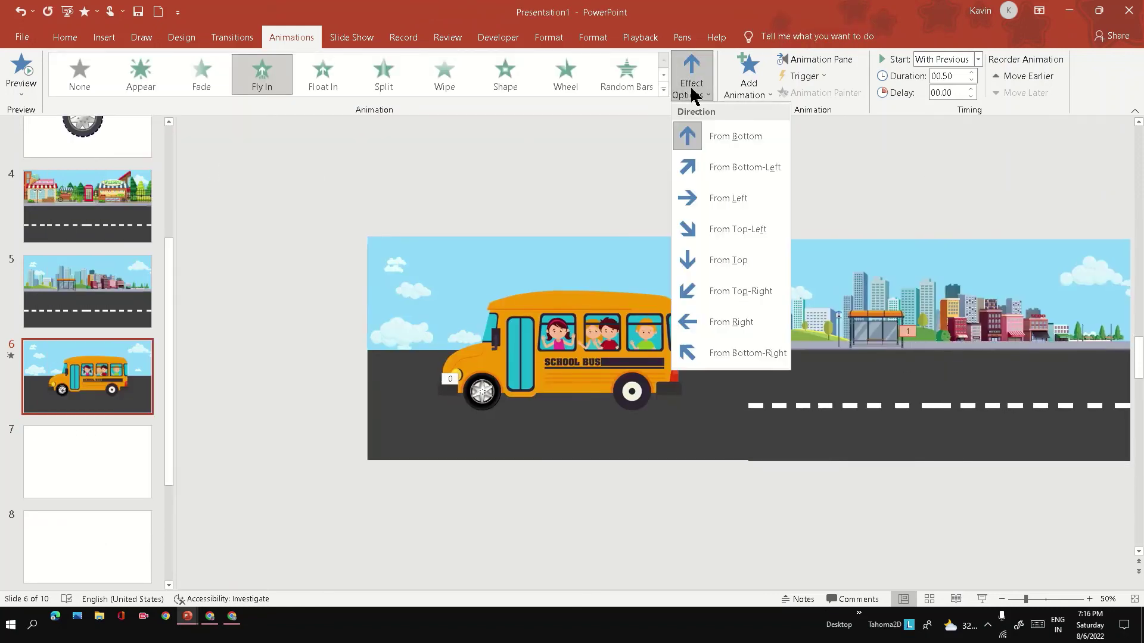
pyautogui.click(718, 200)
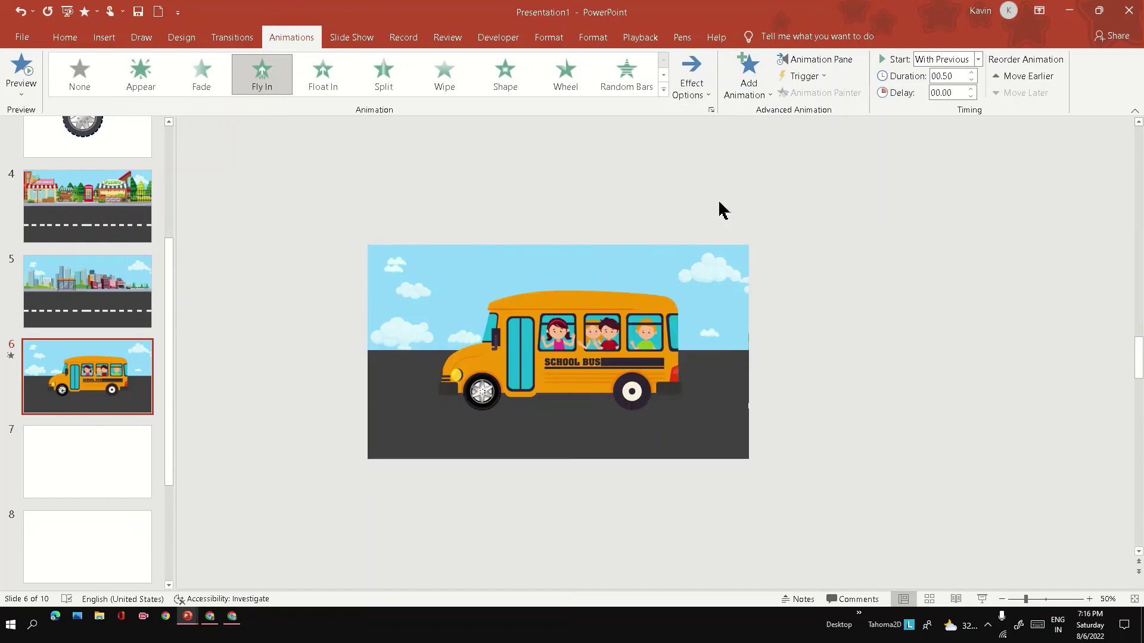
# - Bring the school bus picture in front of the scenery, then reselect the scenery pictures
pyautogui.click(557, 313)
pyautogui.rightClick(556, 313)
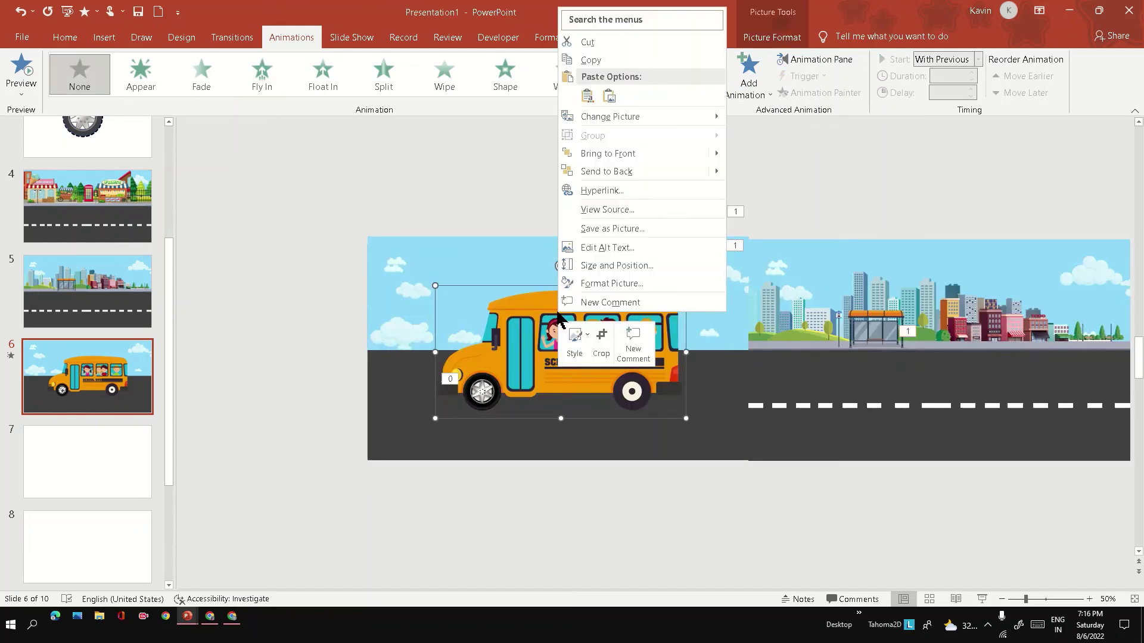
pyautogui.click(622, 154)
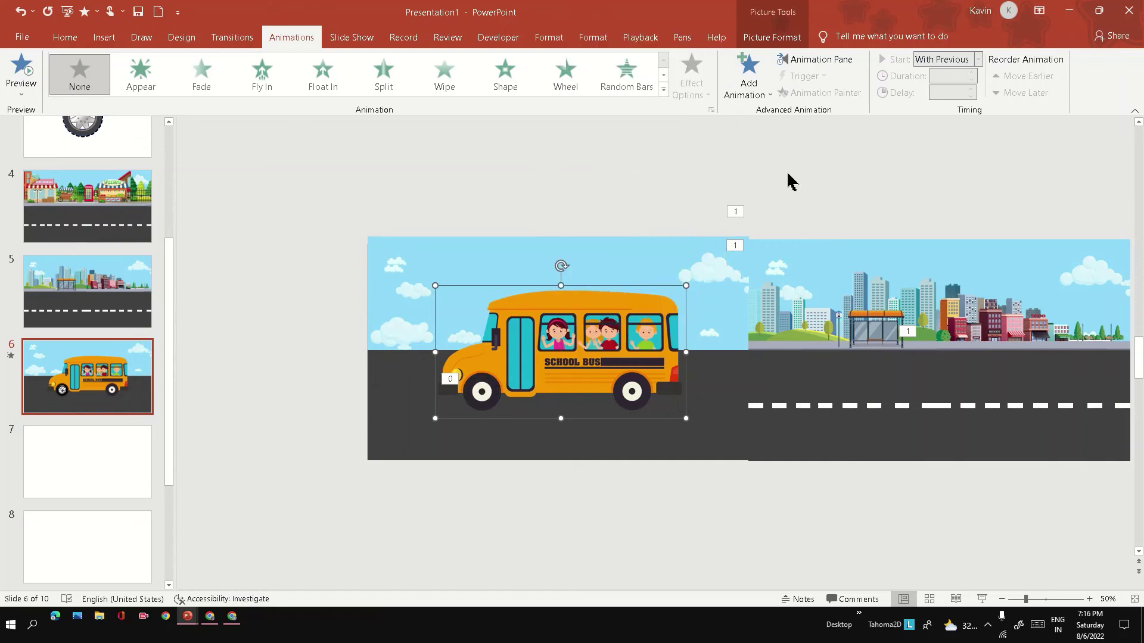
pyautogui.click(791, 181)
pyautogui.click(877, 290)
pyautogui.click(734, 246)
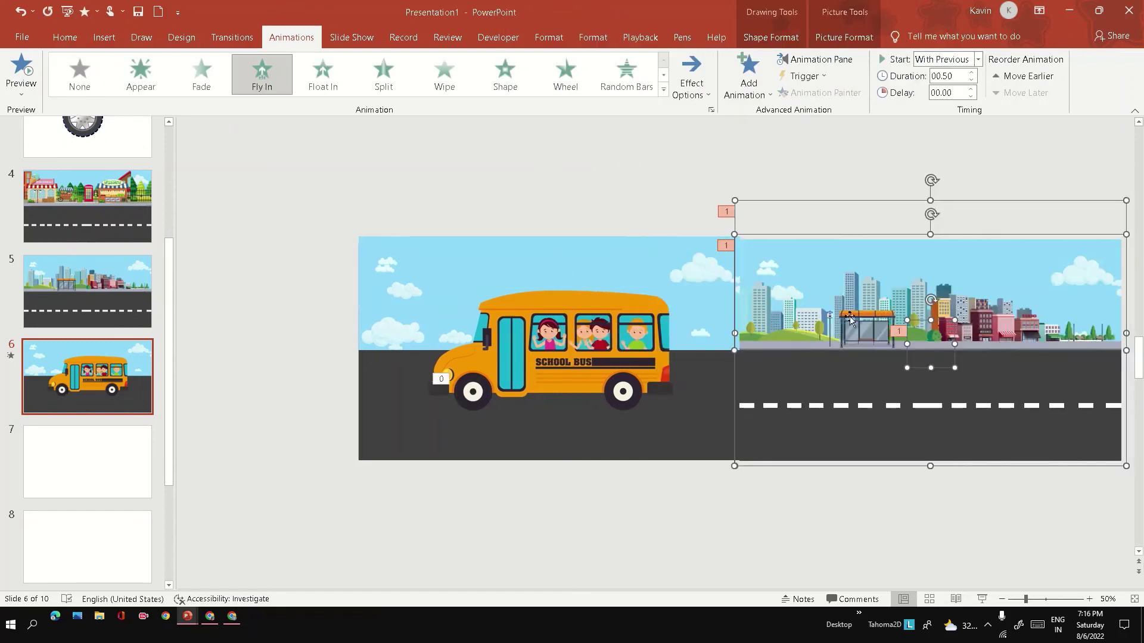
# - In the Animation Pane, review the animations and select Group 187 and Group 221 together
pyautogui.click(817, 64)
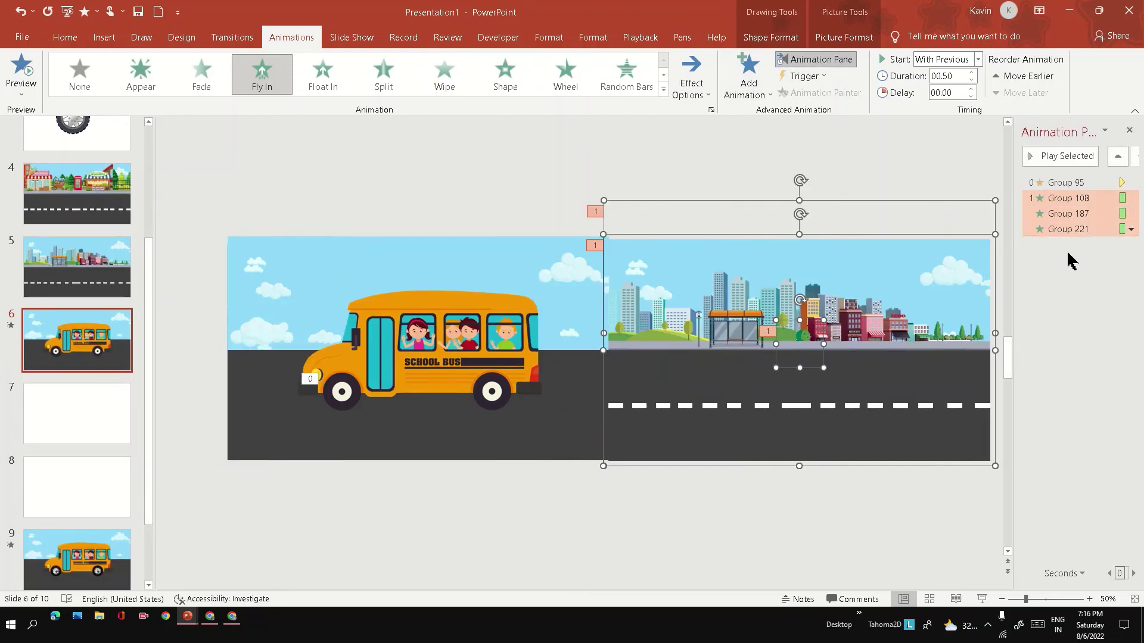
pyautogui.click(1111, 269)
pyautogui.click(1065, 229)
pyautogui.click(1066, 214)
pyautogui.click(1064, 198)
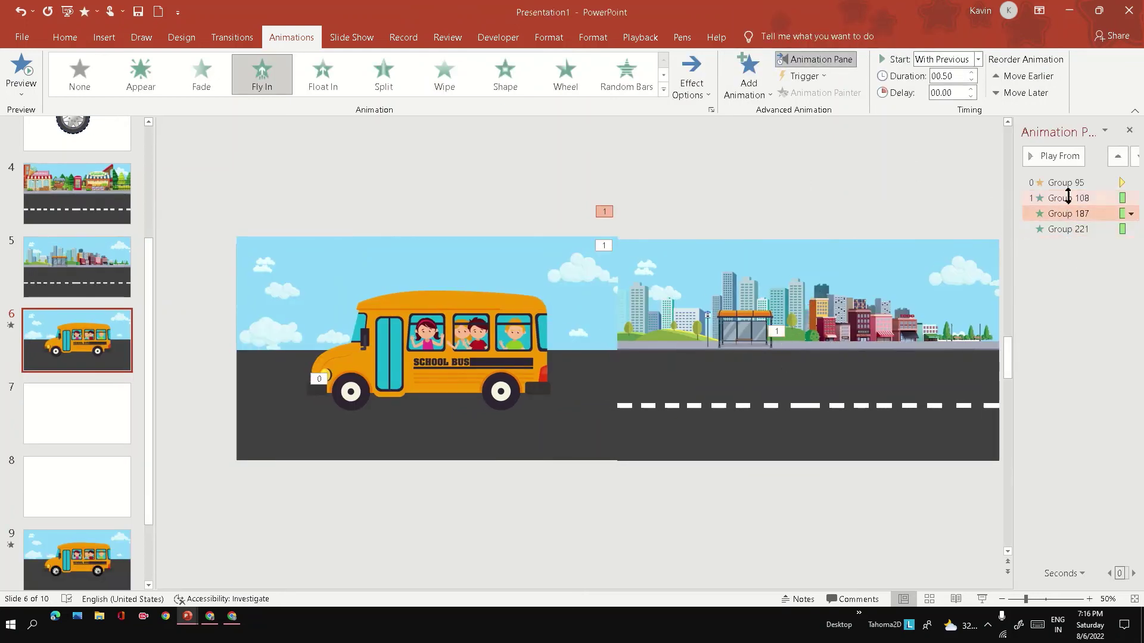
pyautogui.click(1064, 214)
pyautogui.click(1063, 229)
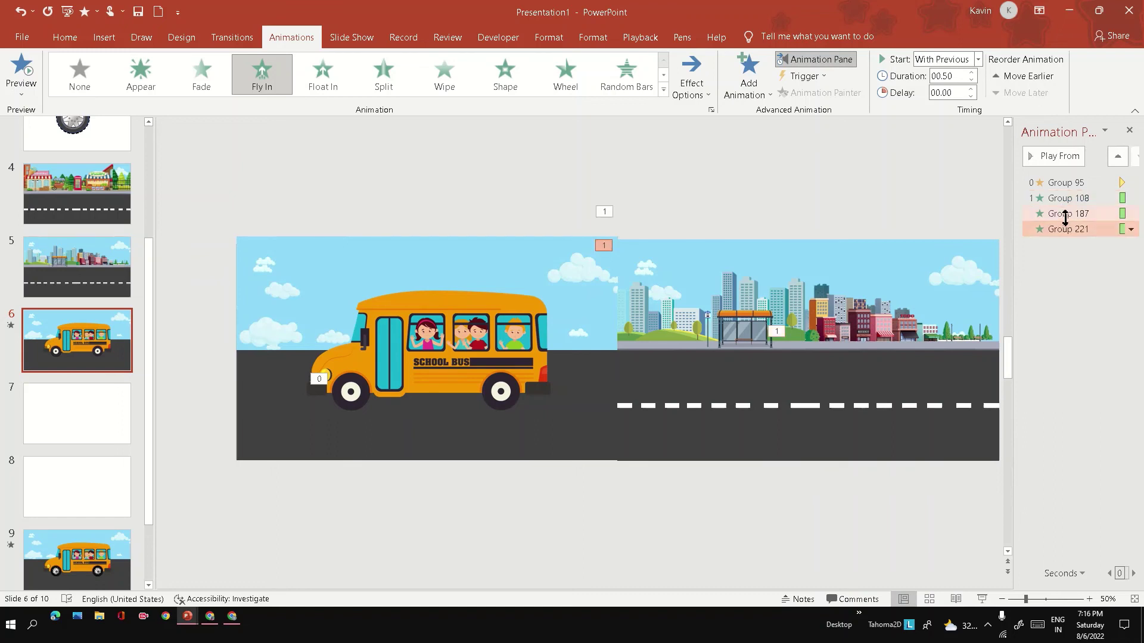
pyautogui.click(1064, 213)
pyautogui.click(1069, 183)
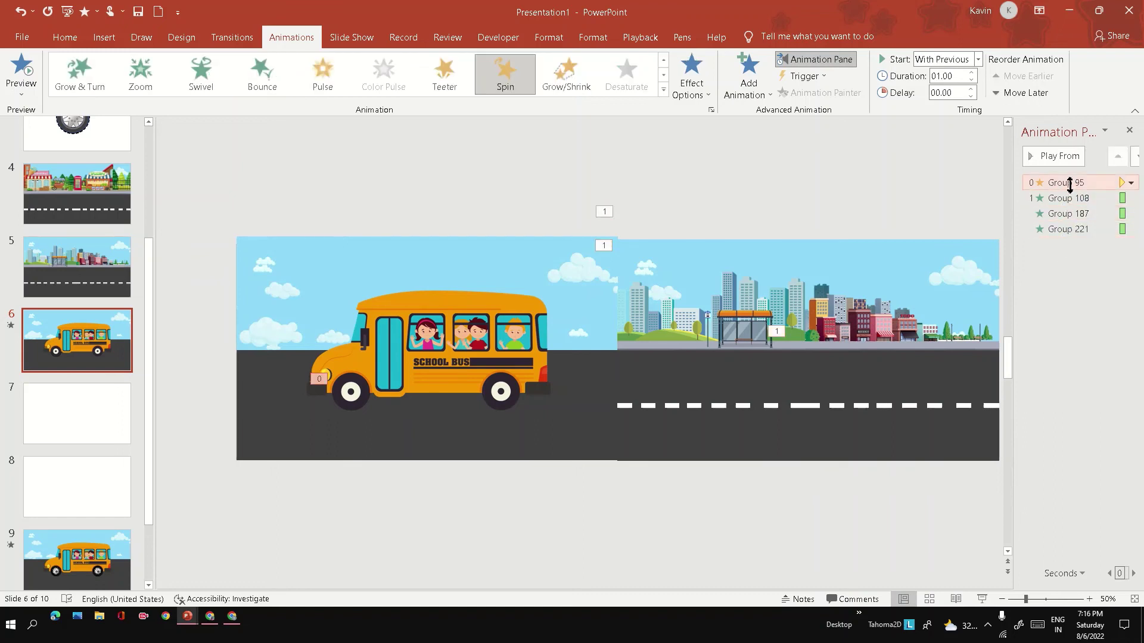
pyautogui.click(1069, 199)
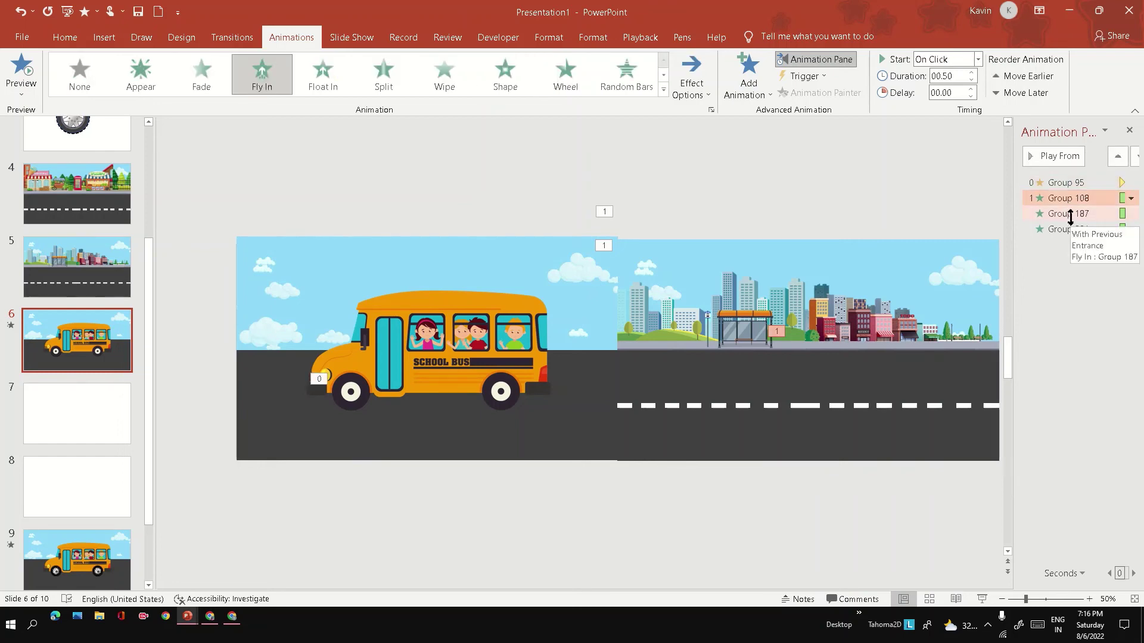
pyautogui.click(1070, 215)
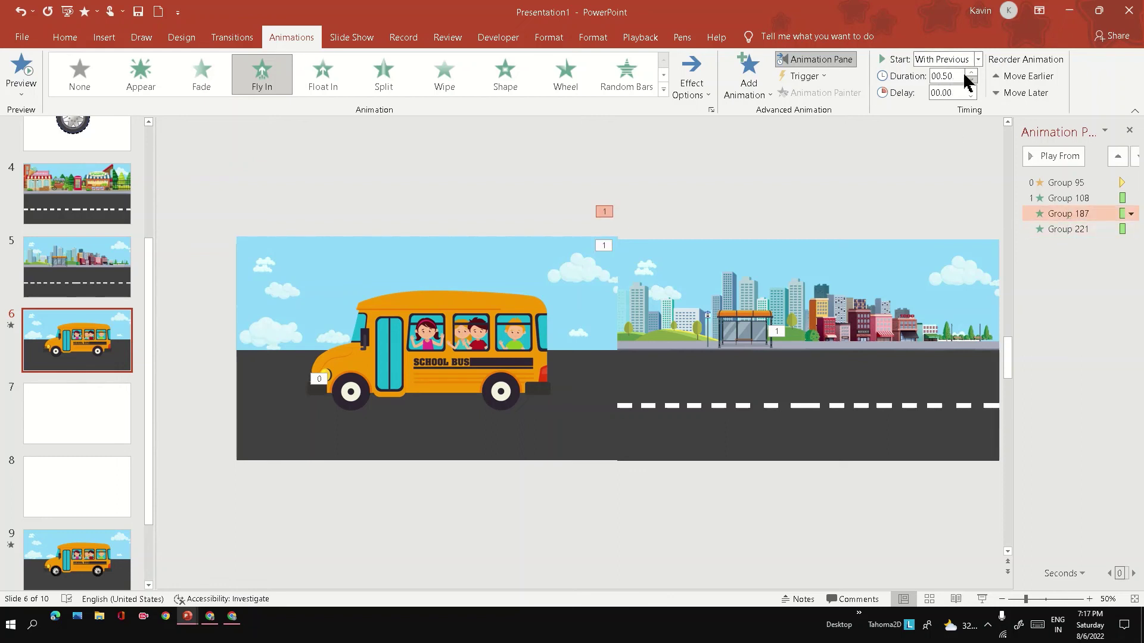
pyautogui.keyDown('shift'); pyautogui.click(1066, 230); pyautogui.keyUp('shift')
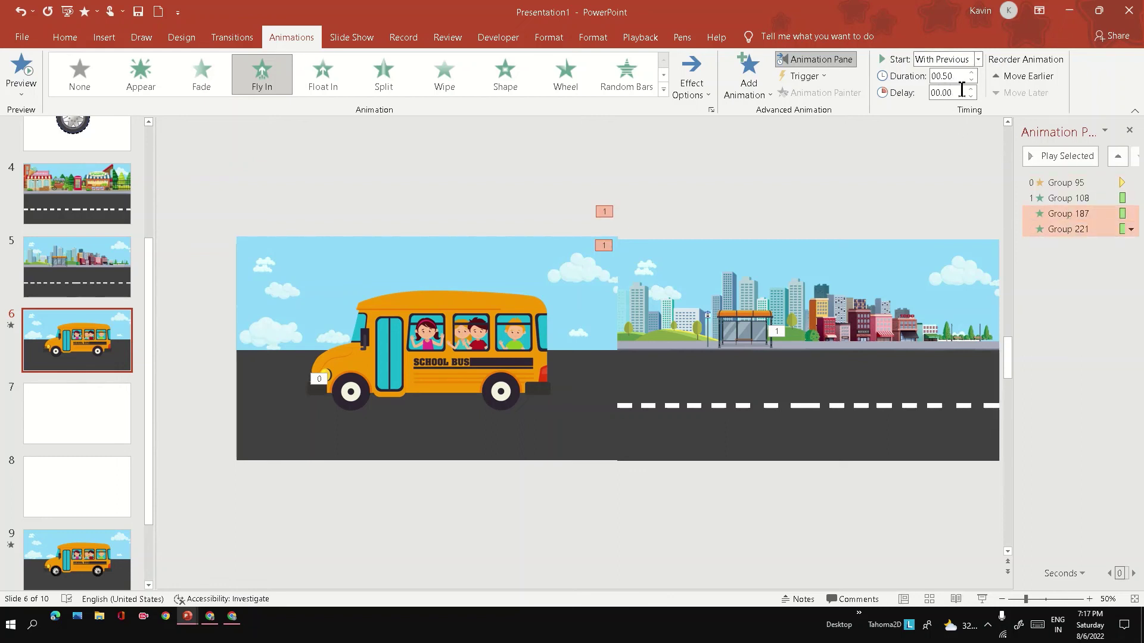
# - Set both groups' fly-ins to 04.00 seconds duration, starting With Previous
pyautogui.click(962, 76)
pyautogui.write('4')
pyautogui.press('Return')
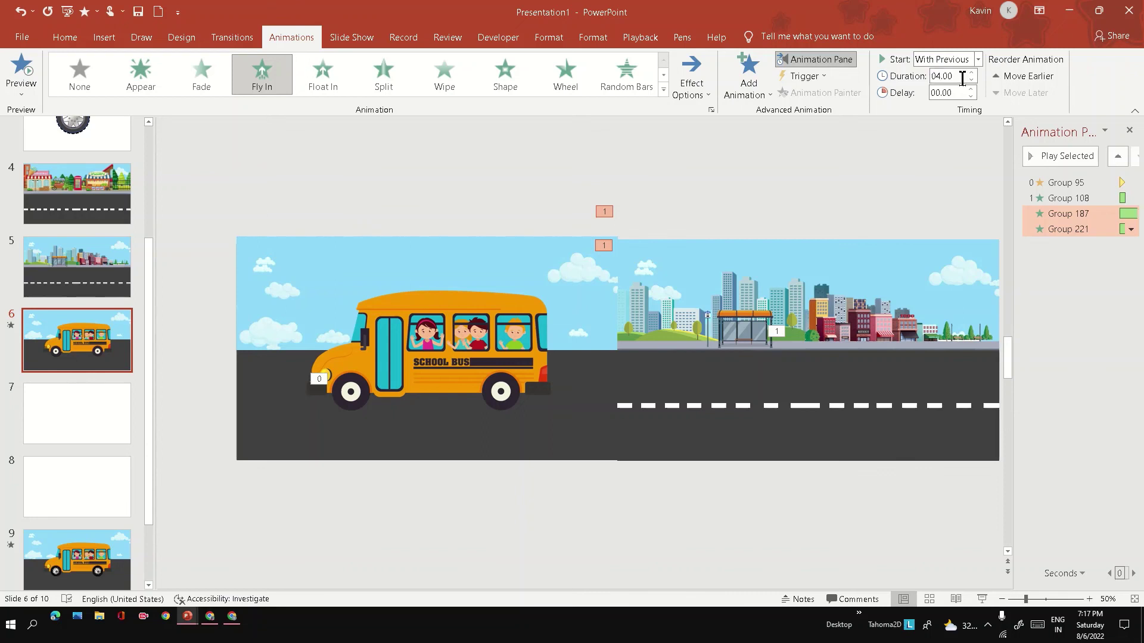
pyautogui.click(977, 59)
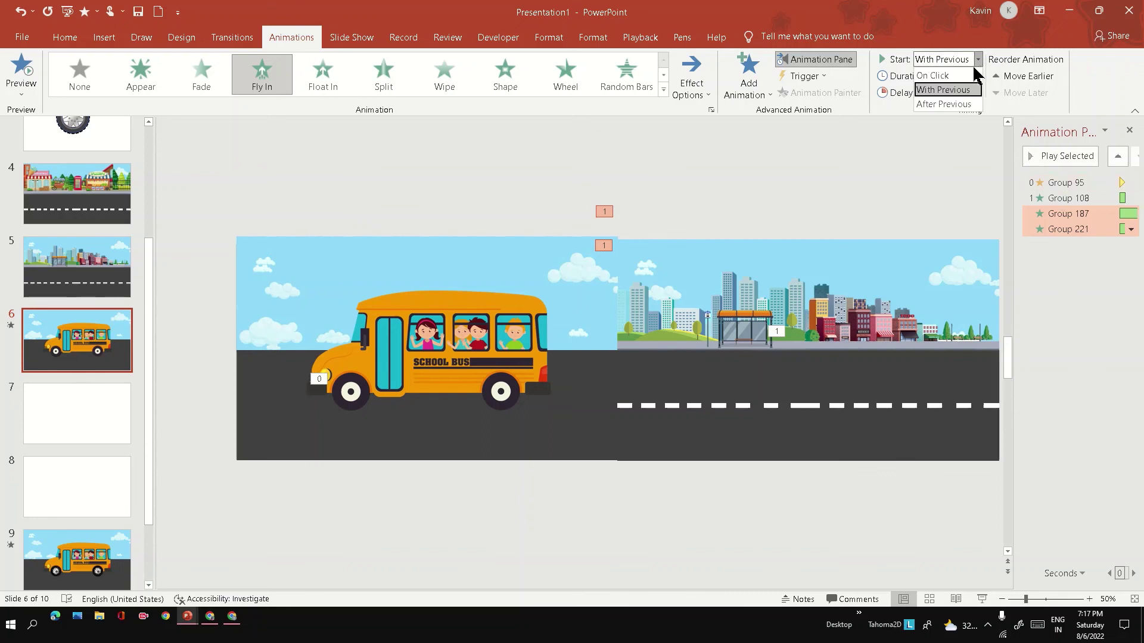
pyautogui.click(944, 90)
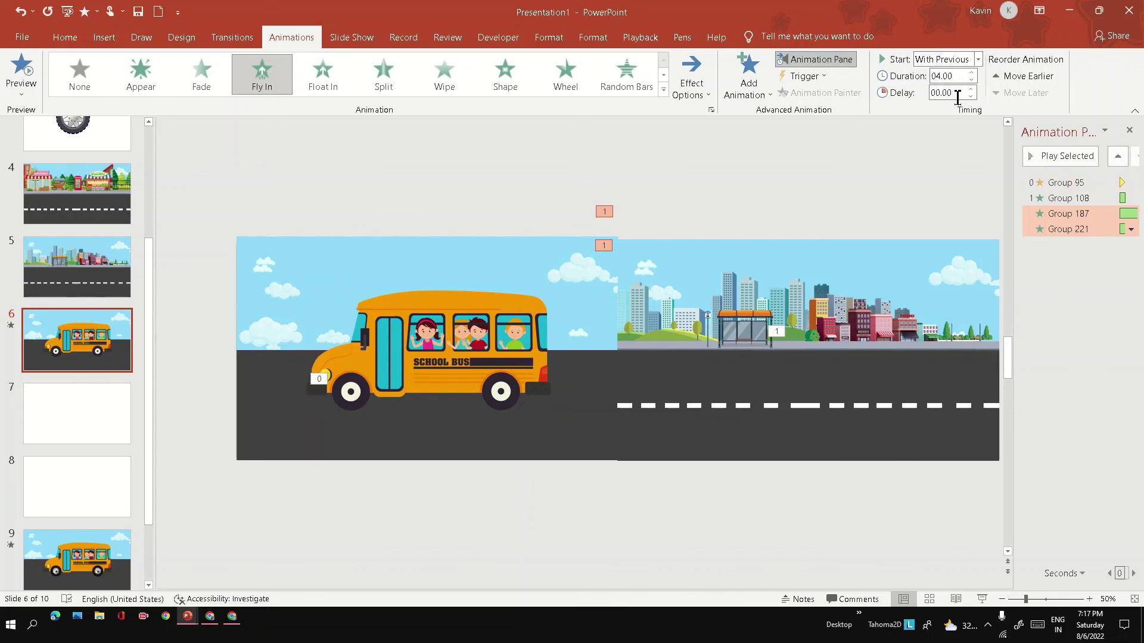
# - Delay Group 221's fly-in by 2 seconds
pyautogui.click(958, 94)
pyautogui.click(1065, 229)
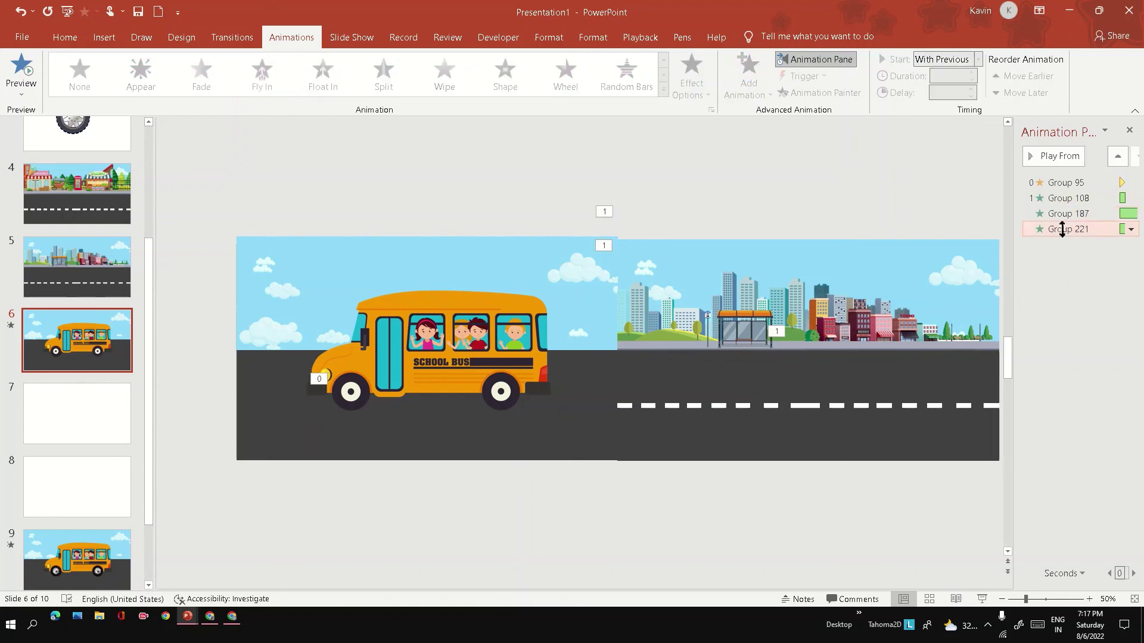
pyautogui.click(943, 93)
pyautogui.write('2')
pyautogui.press('Return')
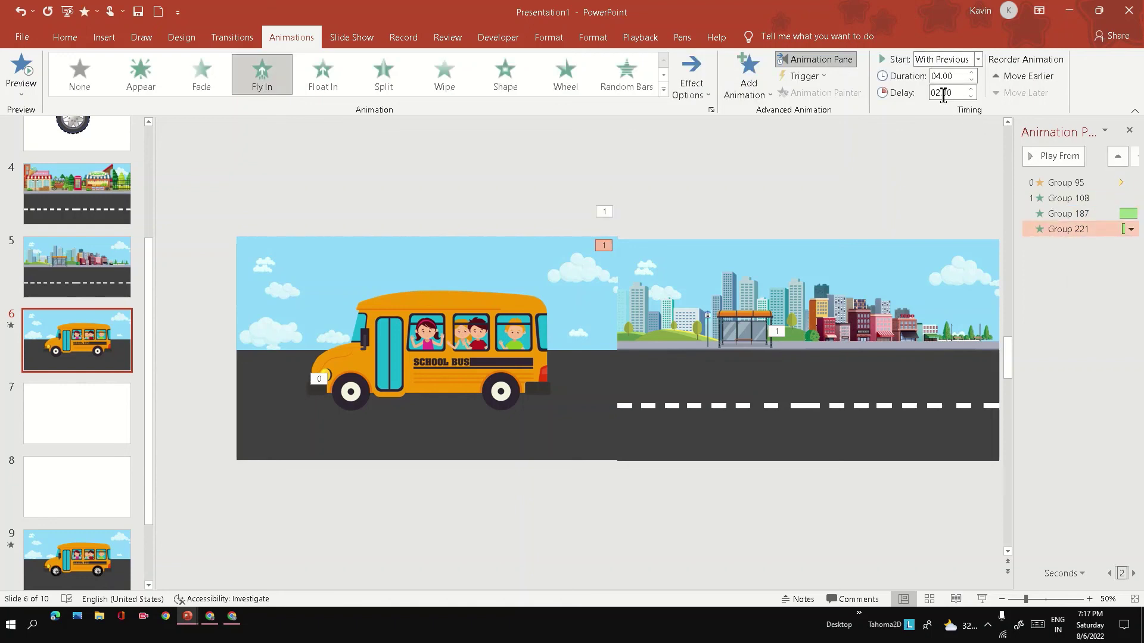